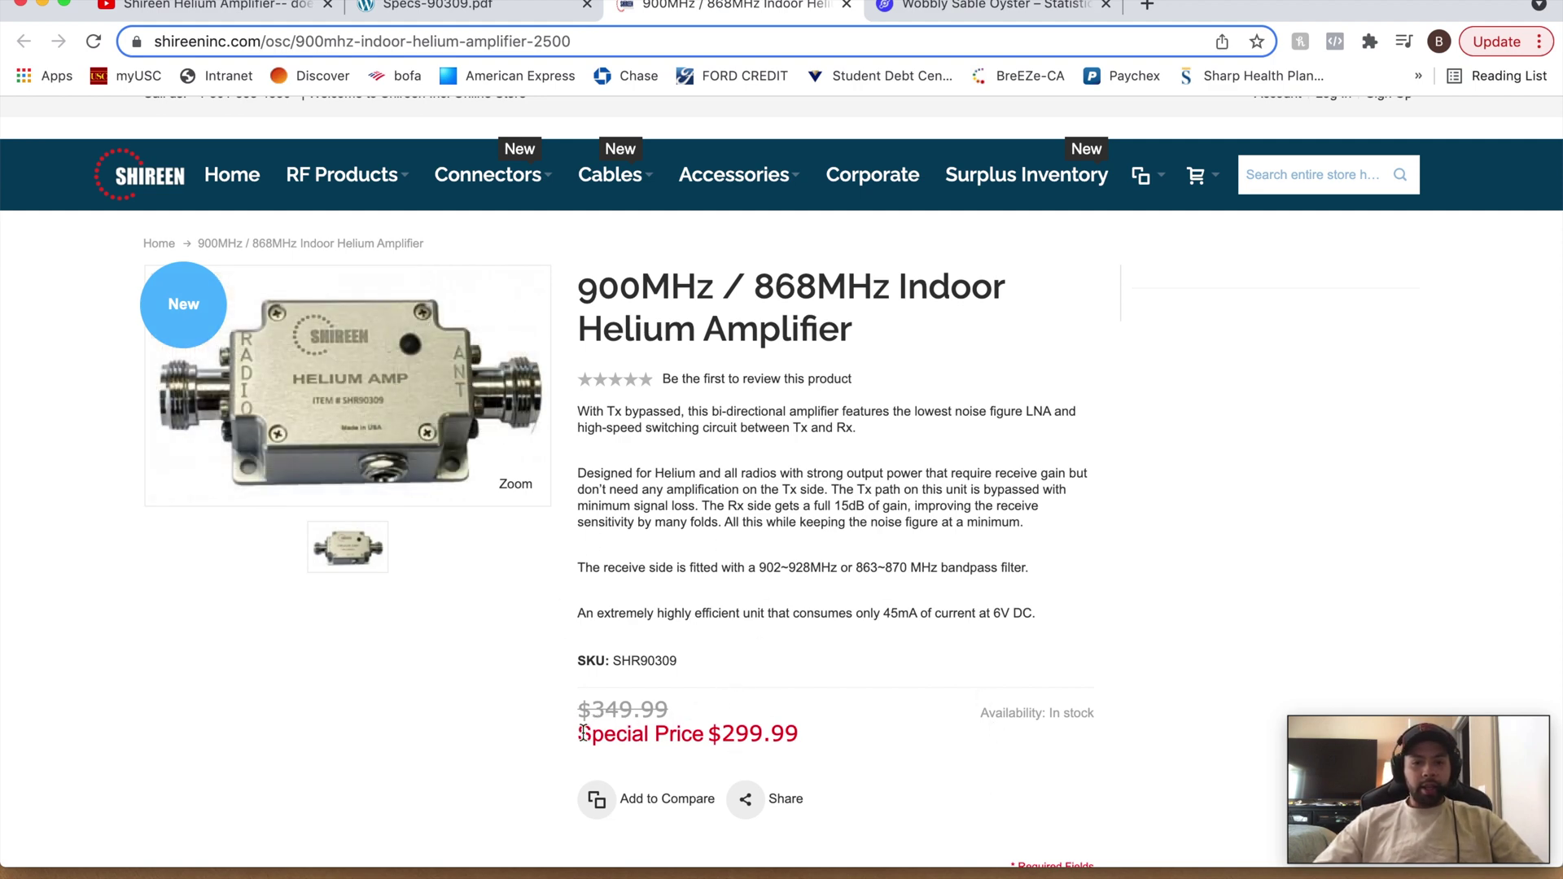
Highlight the special price on the 900MHz / 868MHz Indoor Helium Amplifier product page
left_click_drag(583, 733, 794, 735)
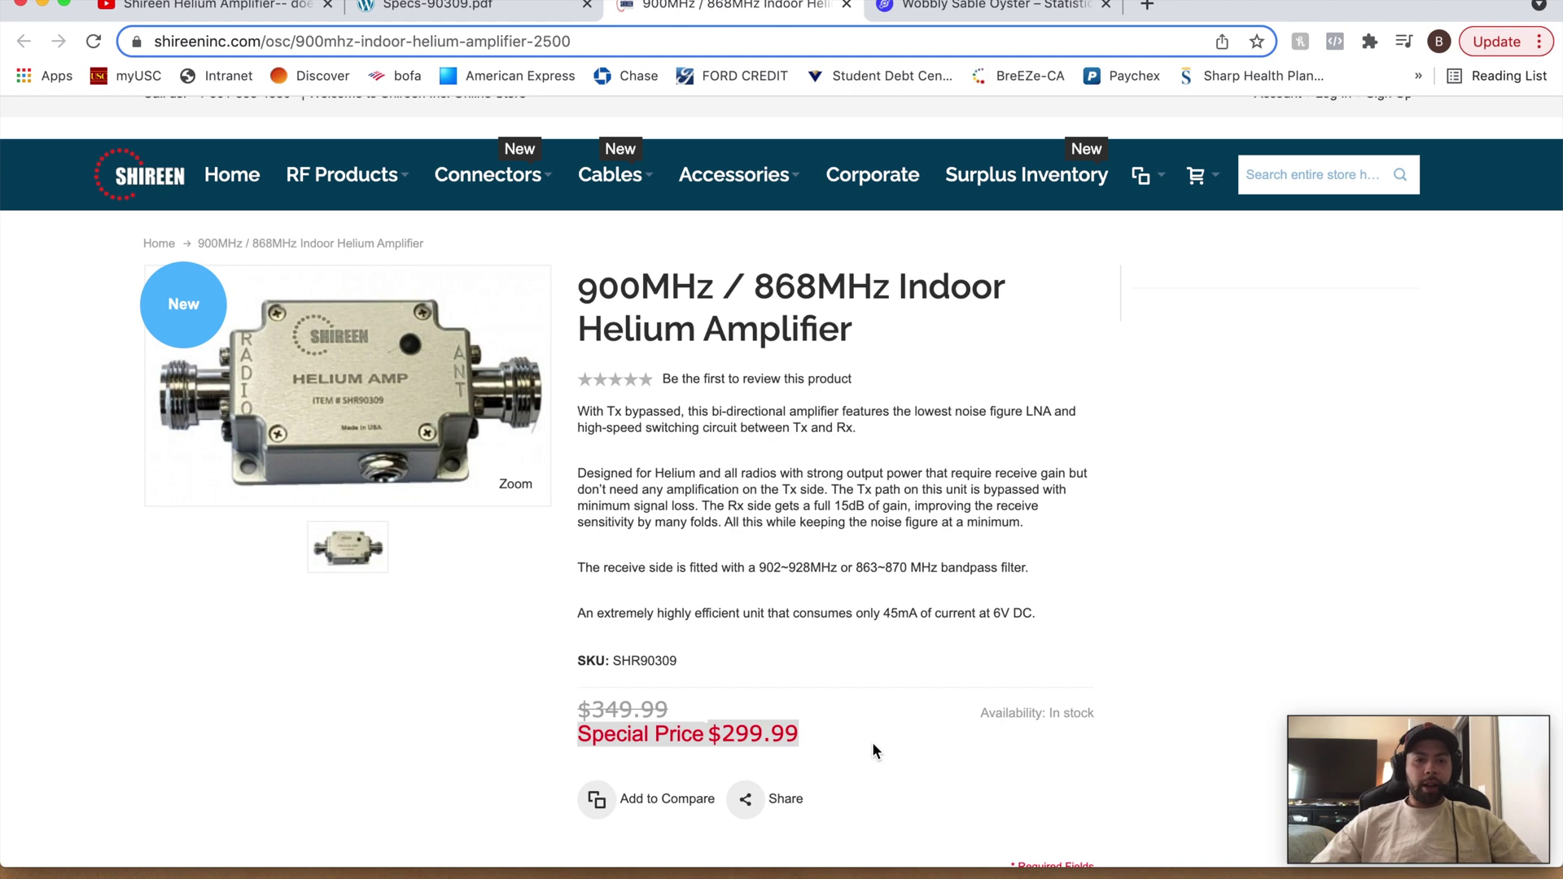
left_click(777, 521)
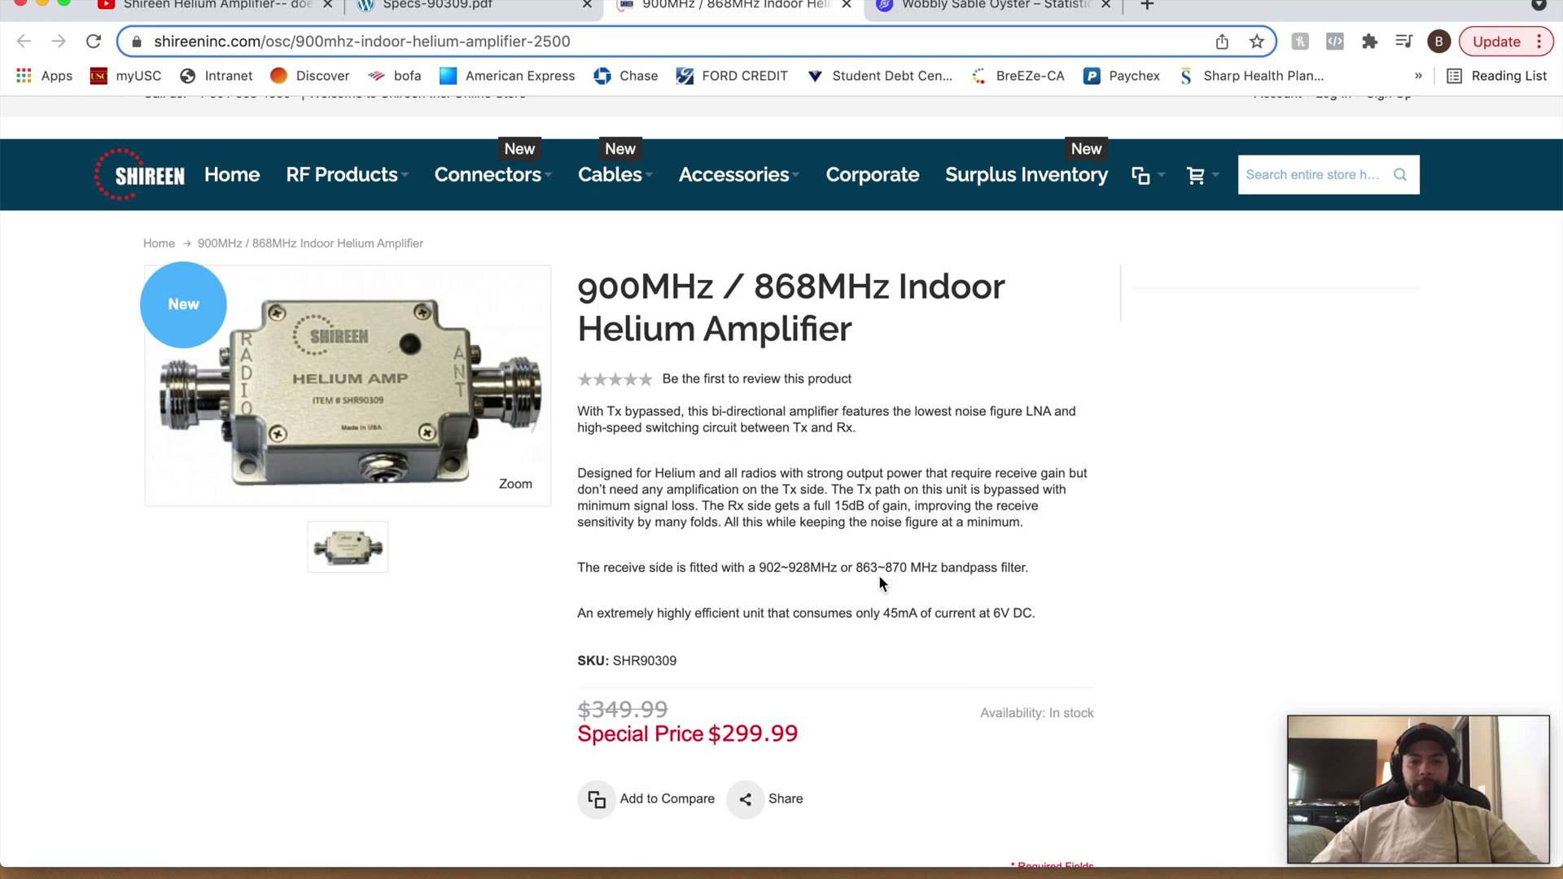
Examine the amplifier's electrical and mechanical specifications in Specs-90309.pdf, highlighting the RF connectors entry
key("ctrl+shift+Tab")
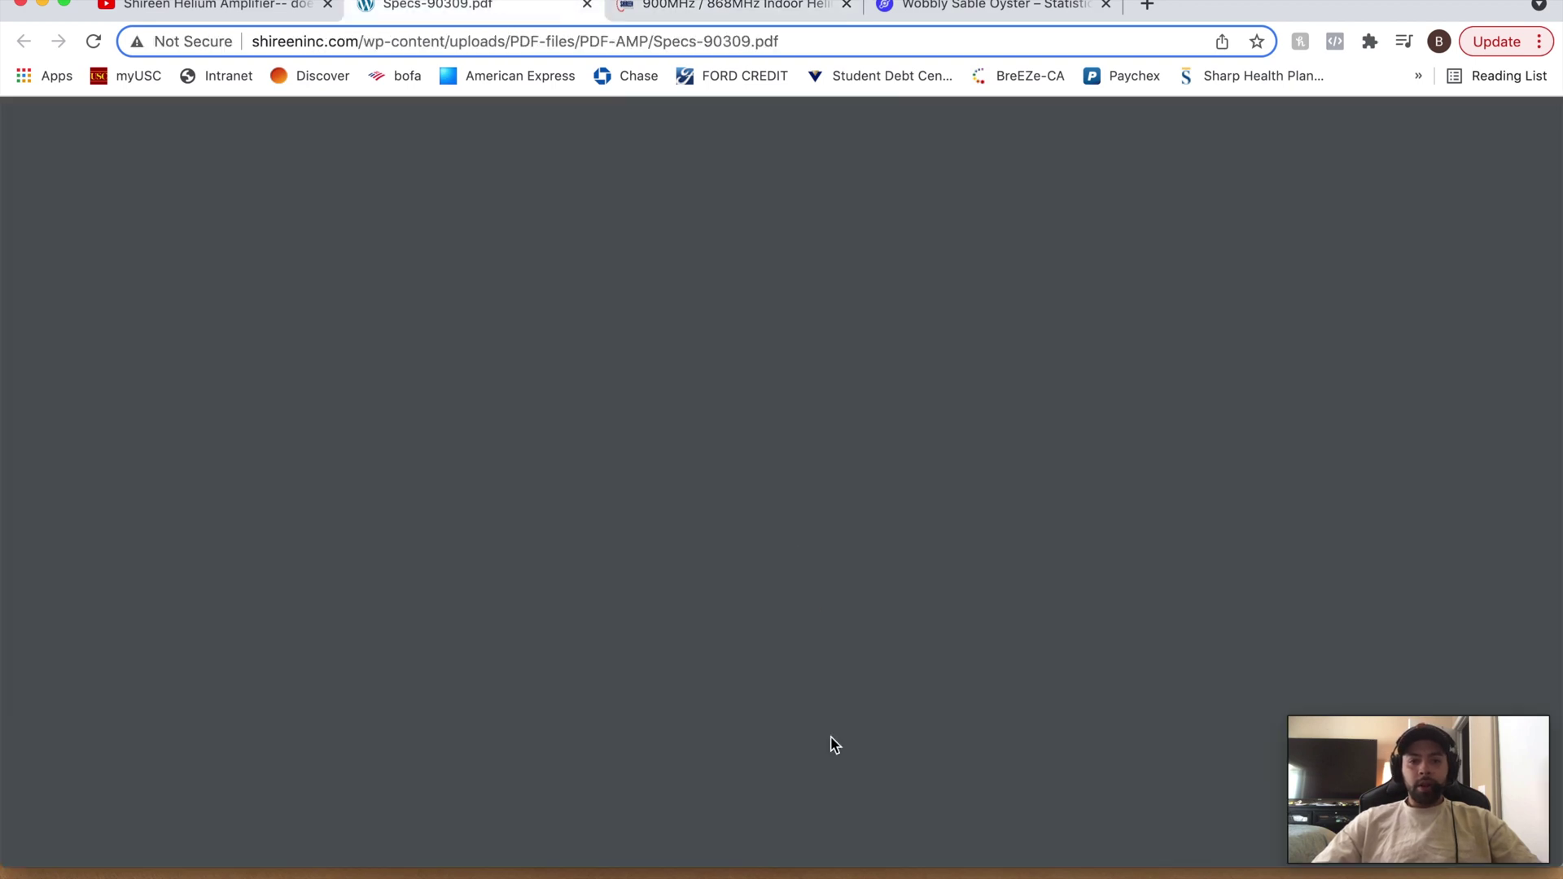
scroll(830, 737, "down", 3)
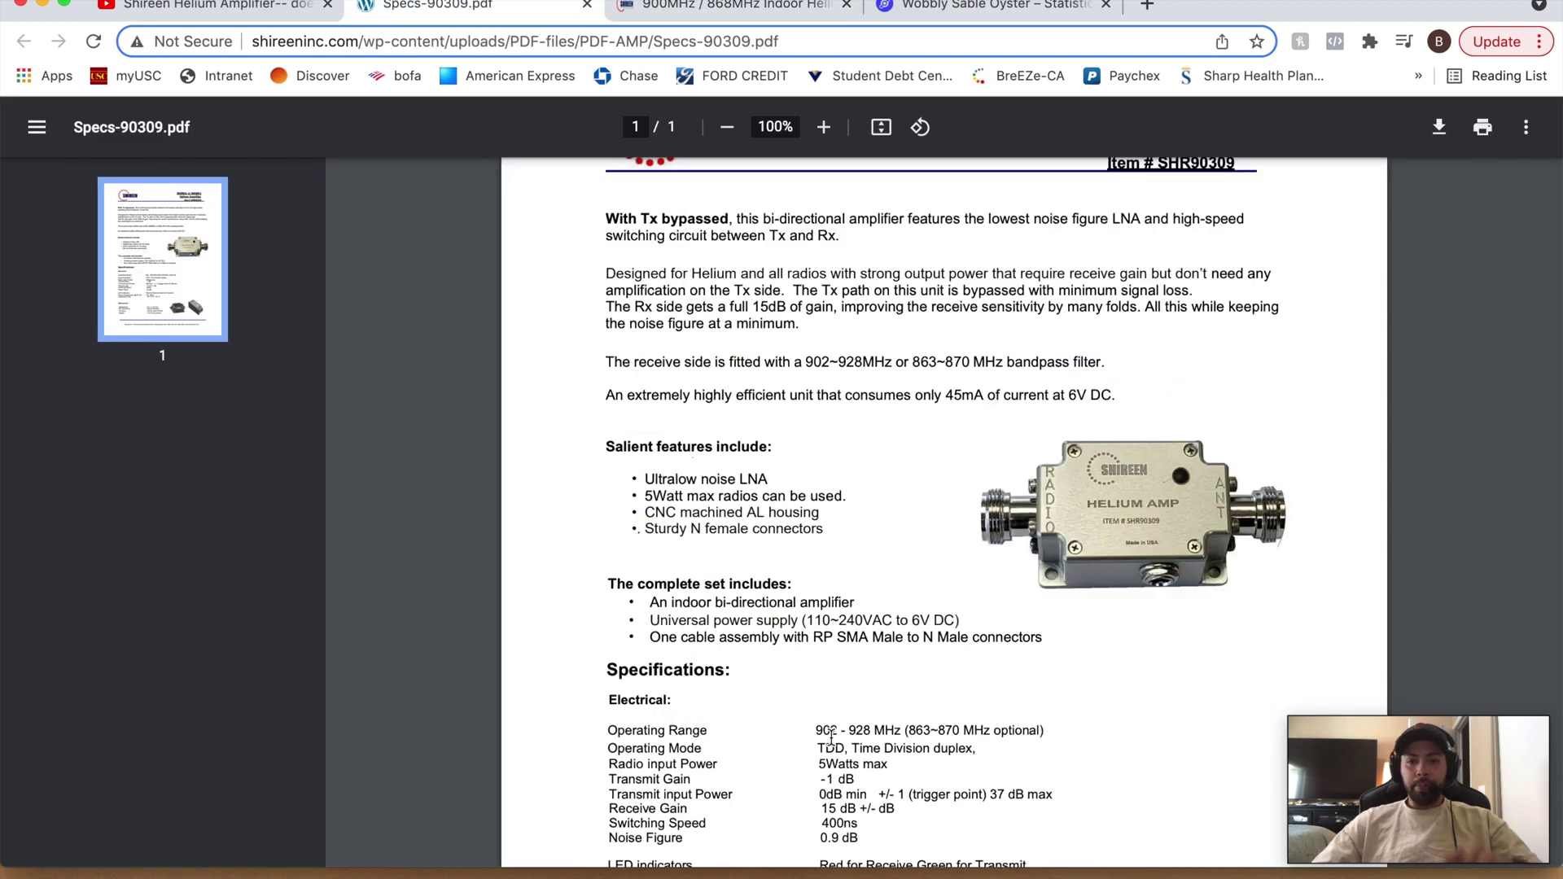
scroll(953, 764, "down", 4)
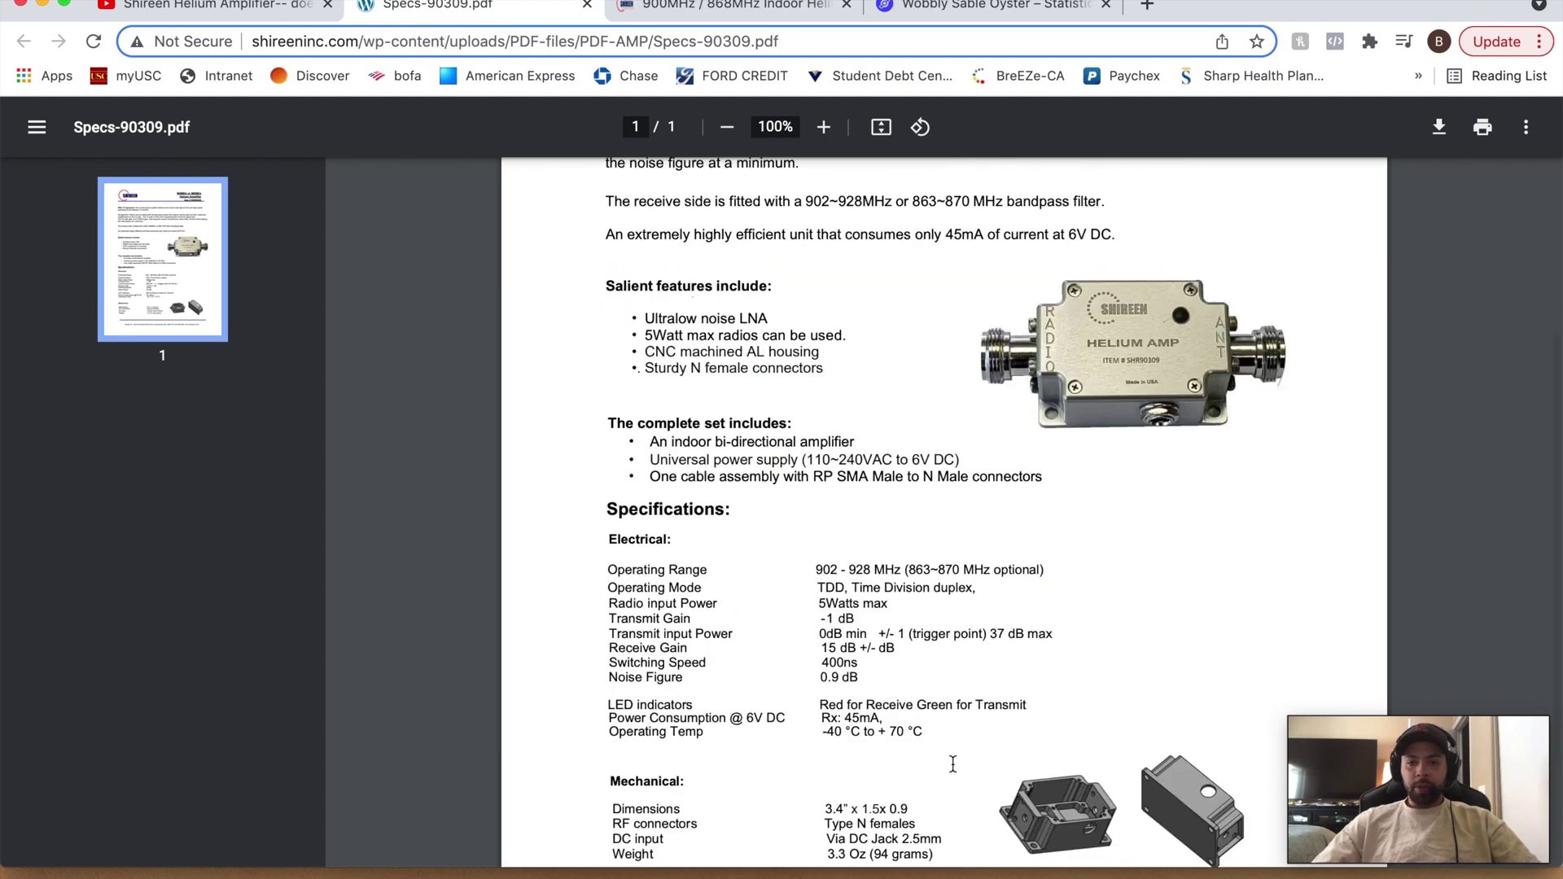
scroll(952, 763, "down", 2)
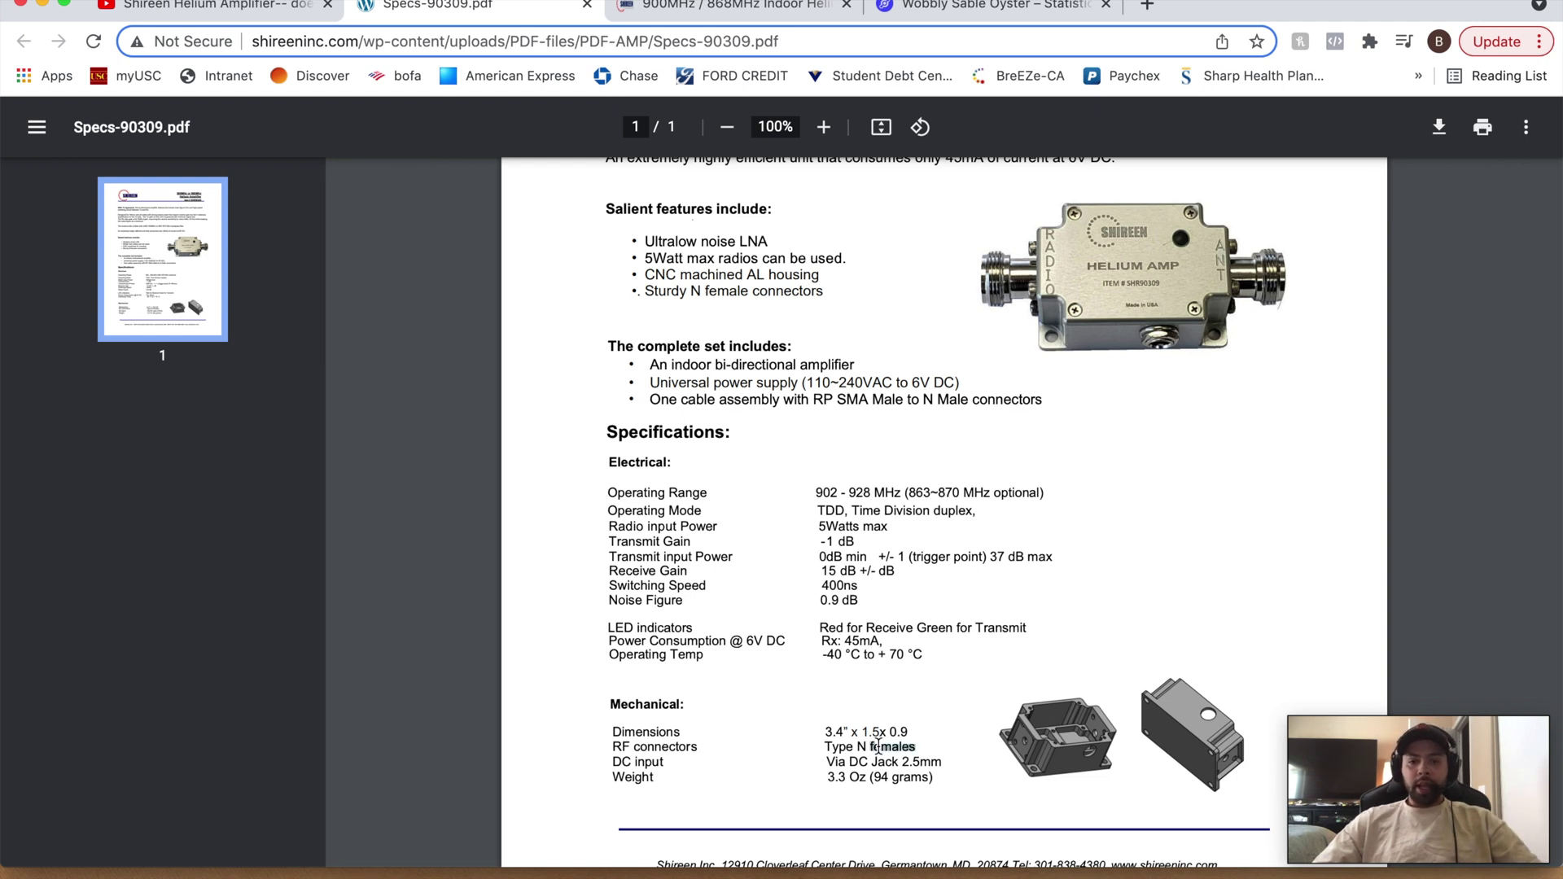
left_click_drag(612, 746, 879, 746)
left_click(984, 663)
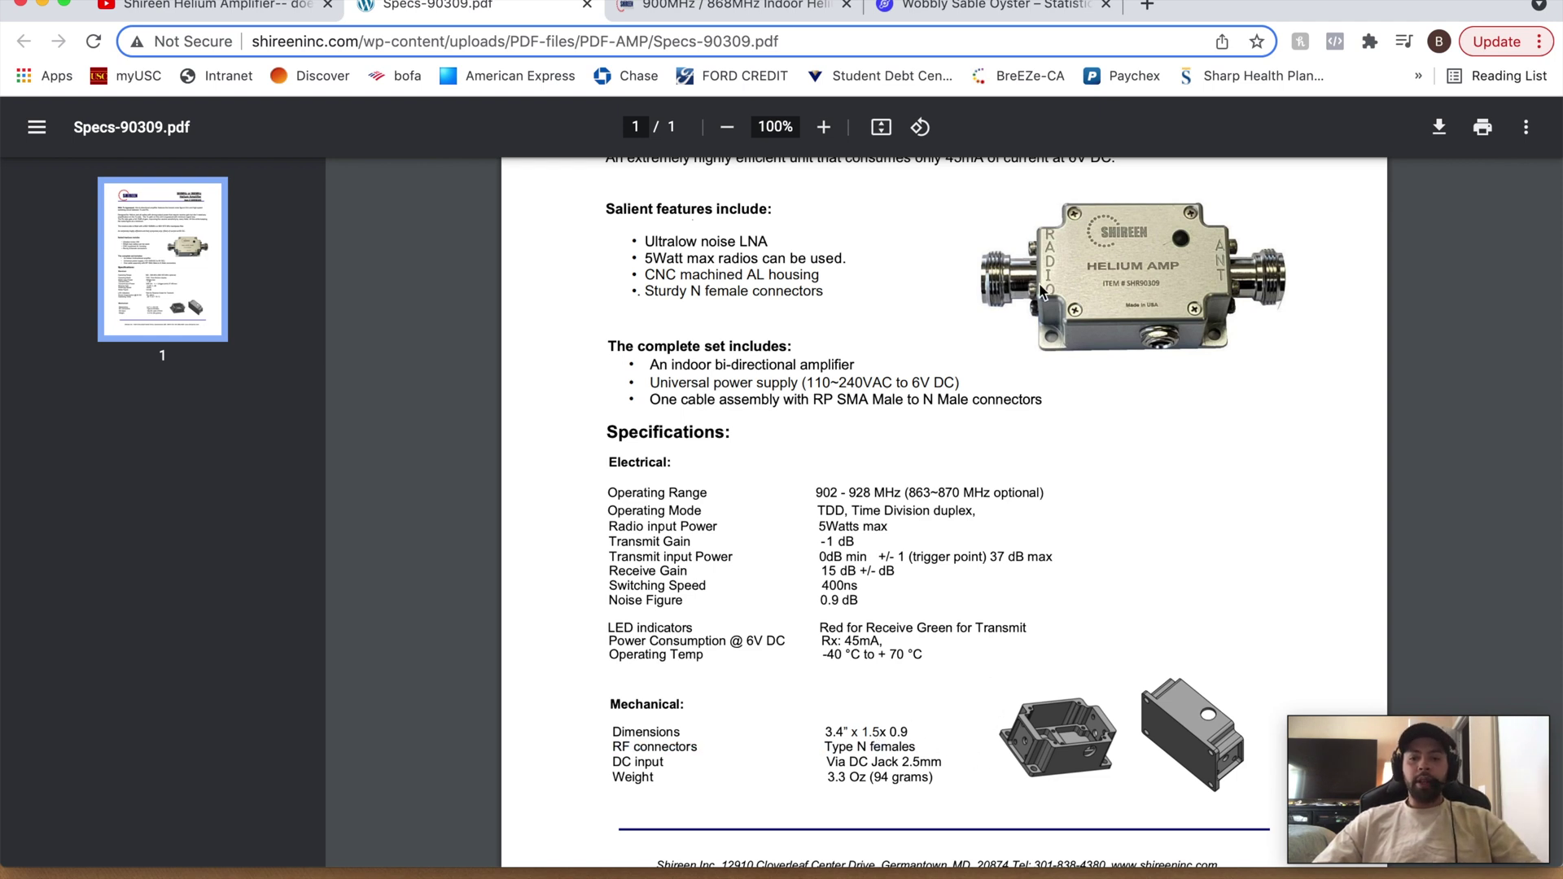
scroll(1069, 488, "up", 2)
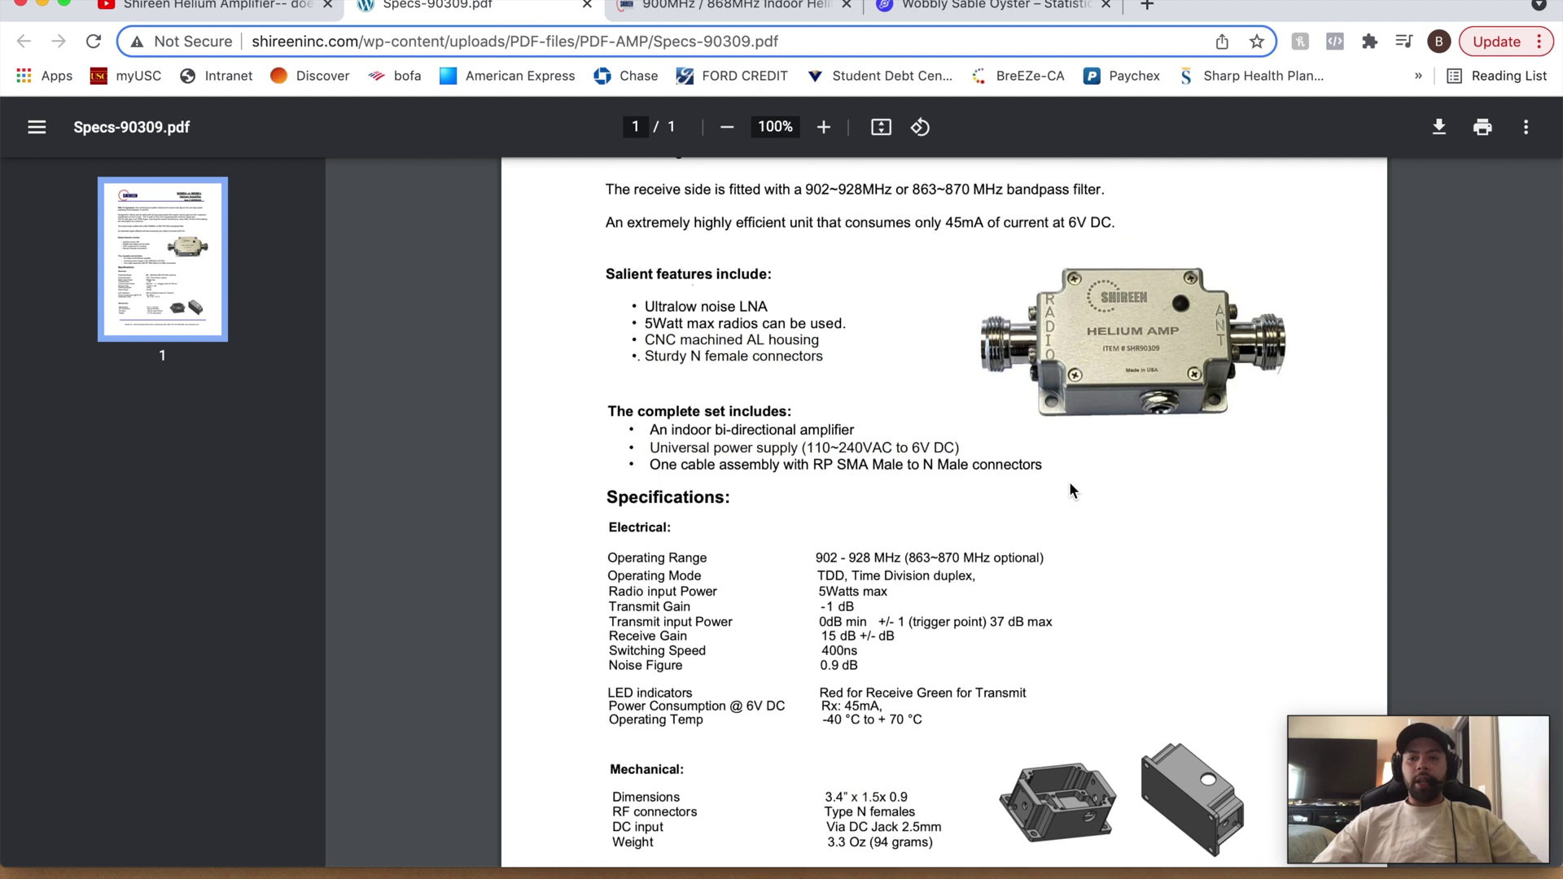
scroll(1070, 489, "up", 1)
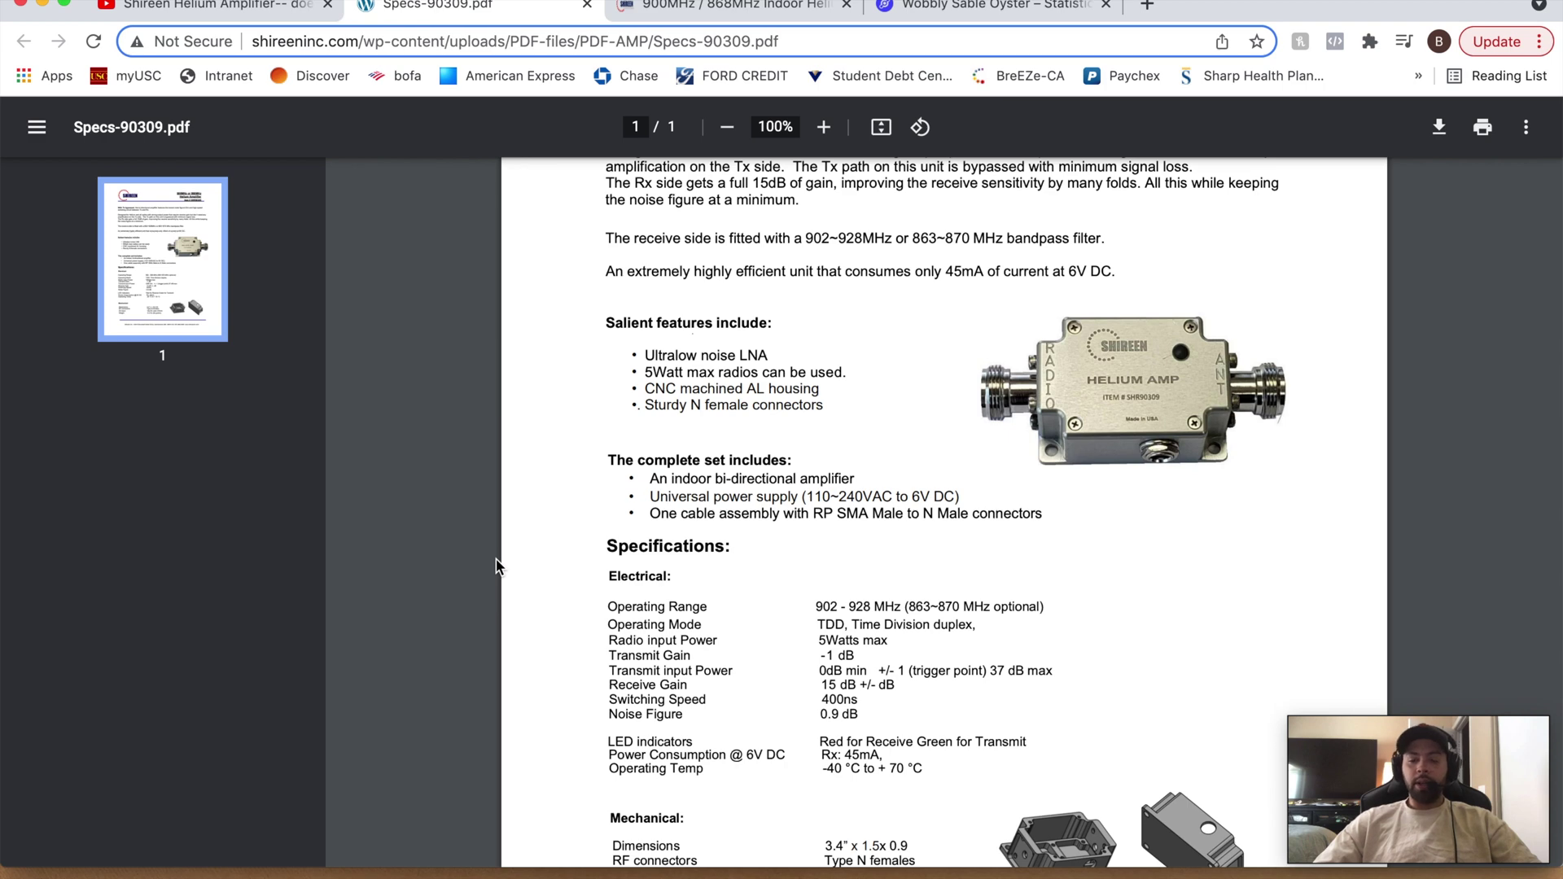
Find the viewer comment about 5 watts burning out the miner's radio card under the YouTube amplifier video and highlight it
left_click(800, 11)
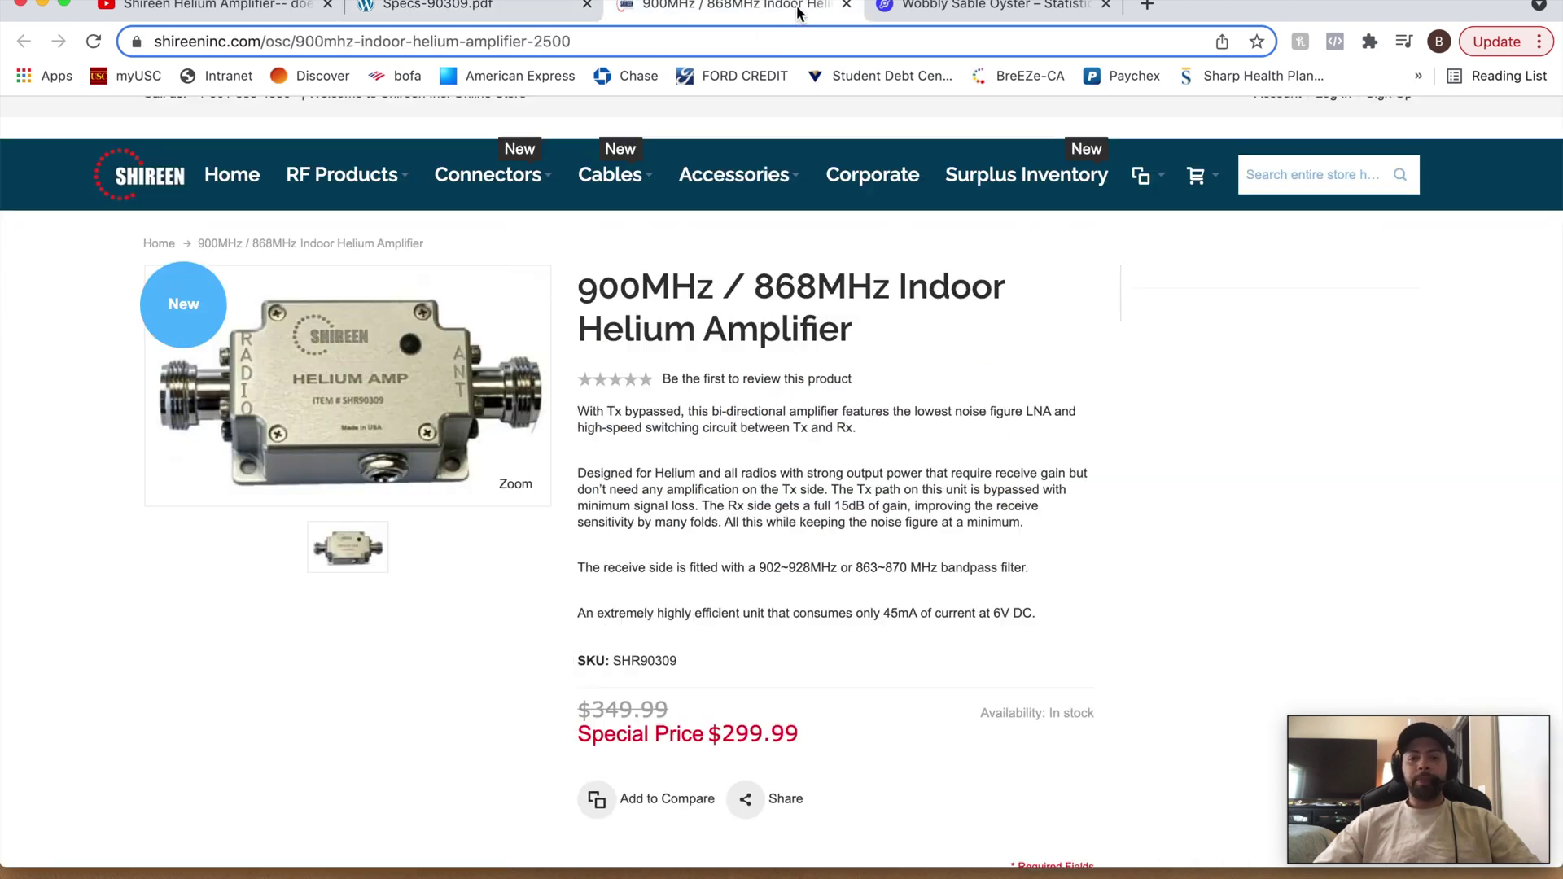
left_click(262, 9)
scroll(635, 498, "up", 3)
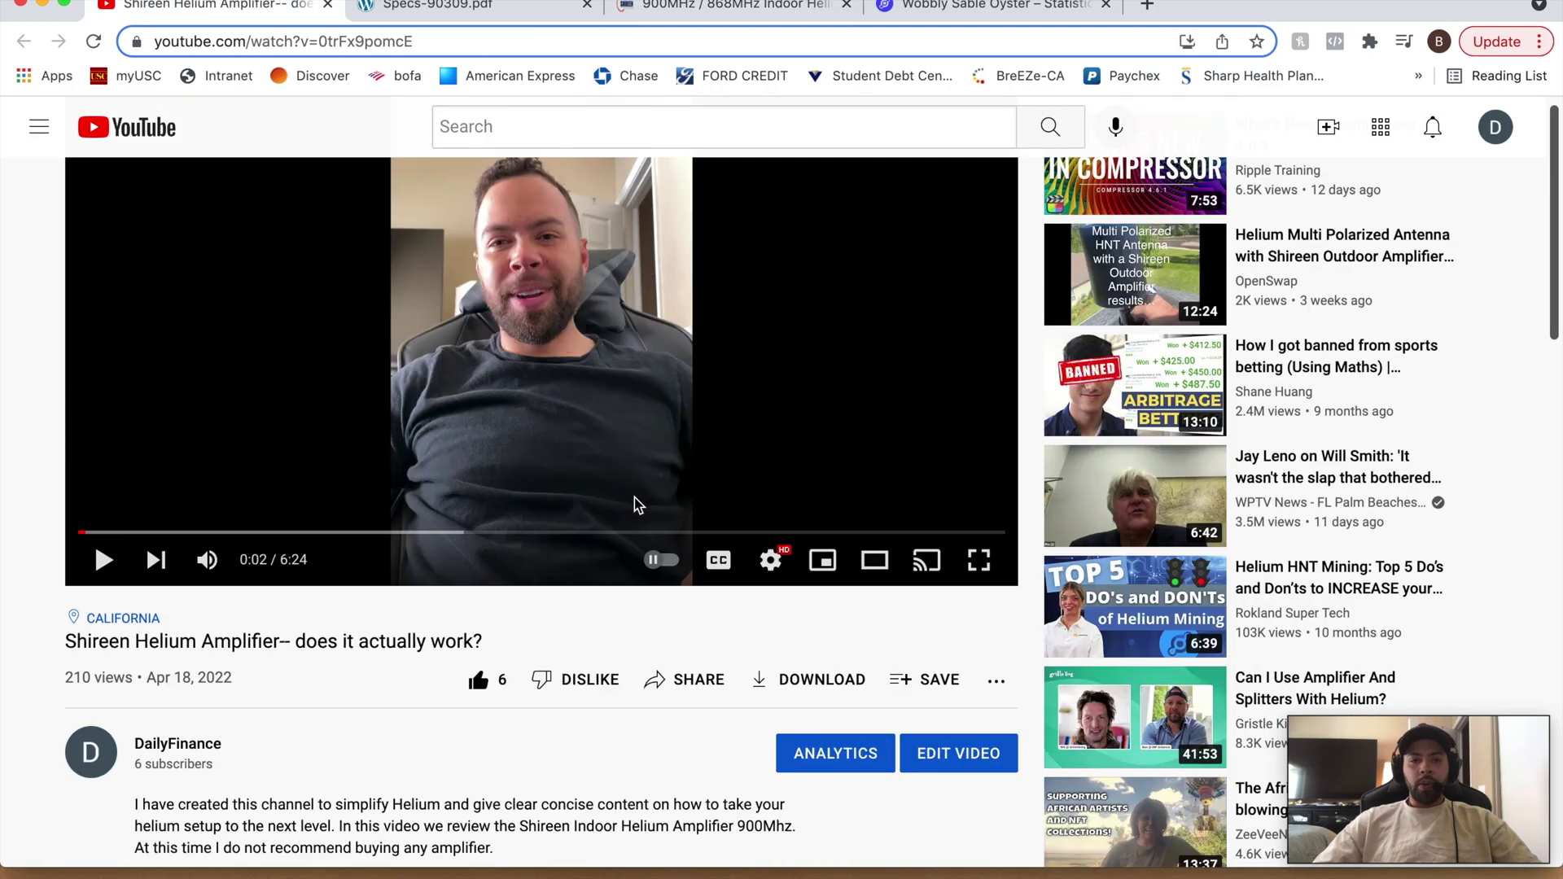
scroll(635, 498, "down", 10)
scroll(634, 498, "down", 2)
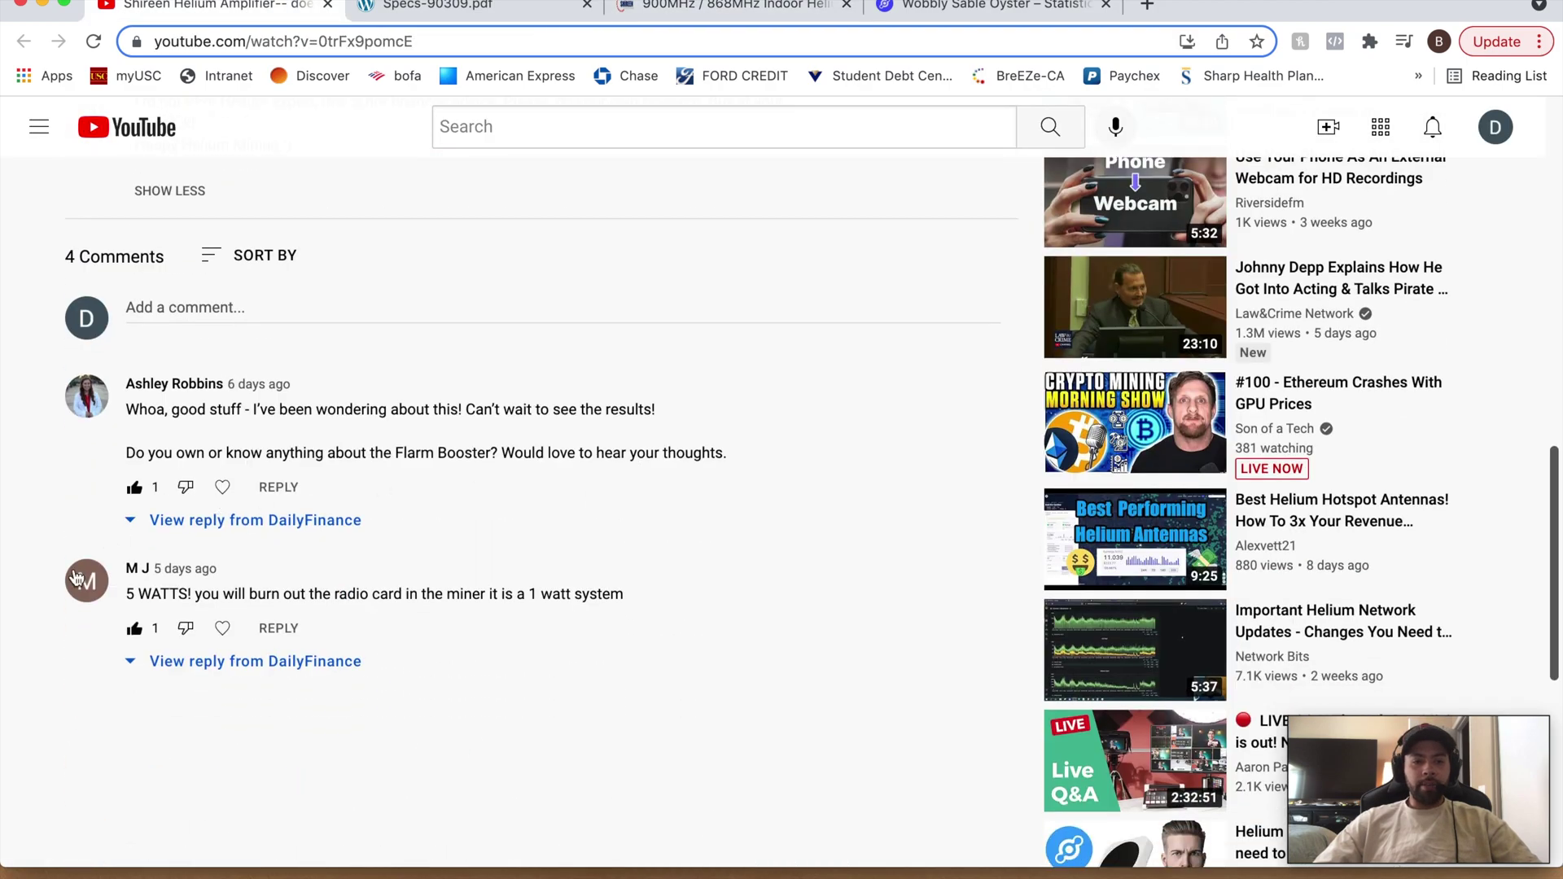
left_click_drag(132, 597, 563, 594)
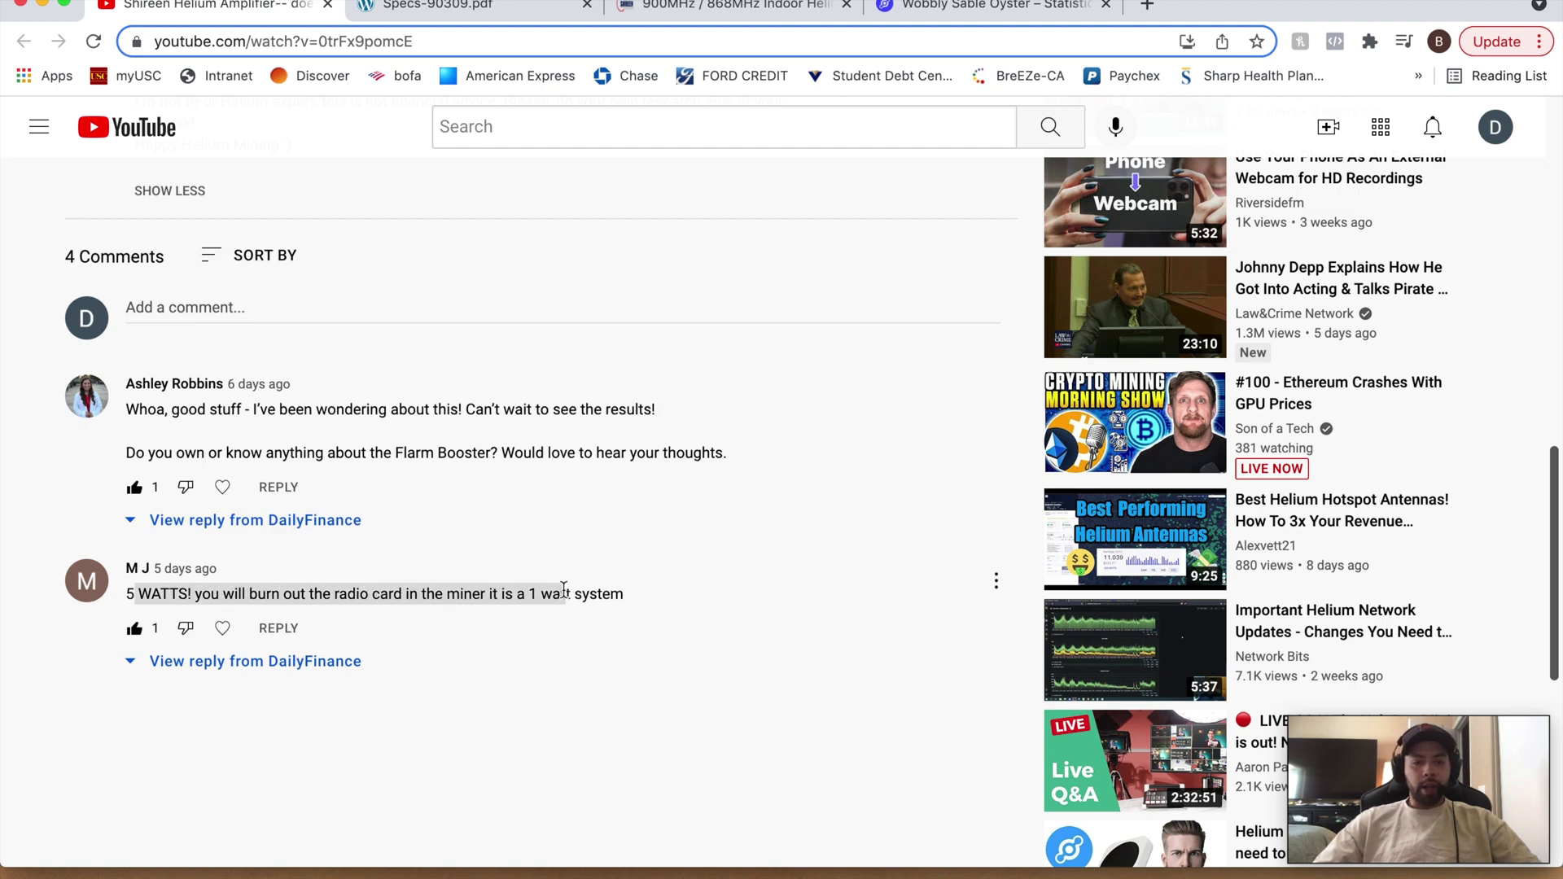
left_click(519, 727)
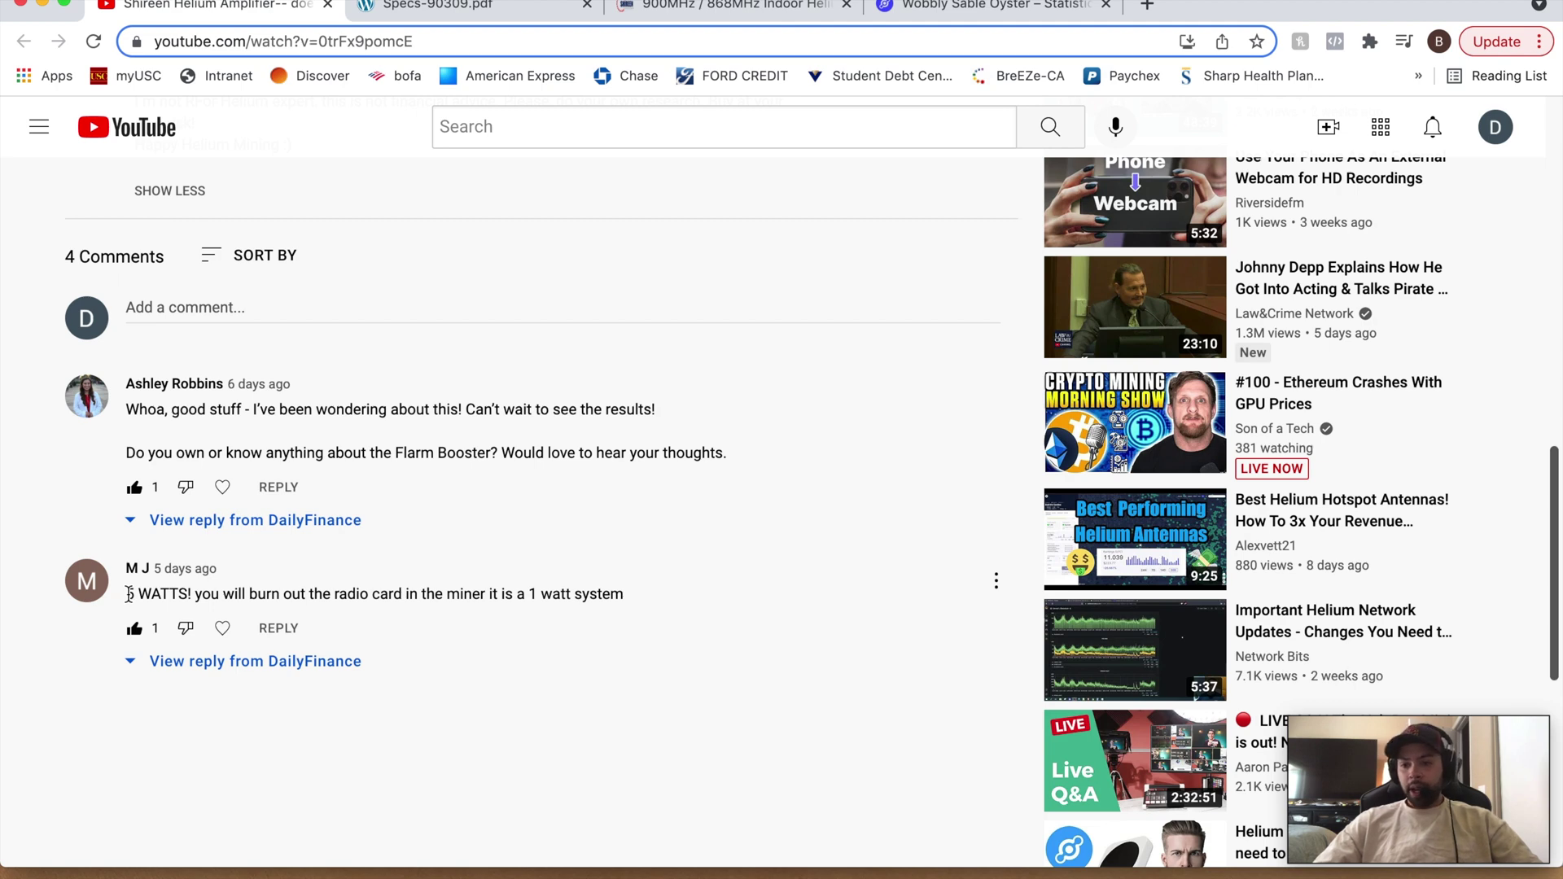
Highlight the radio input power entry in the Specs-90309.pdf specification sheet
left_click(523, 12)
scroll(675, 586, "up", 1)
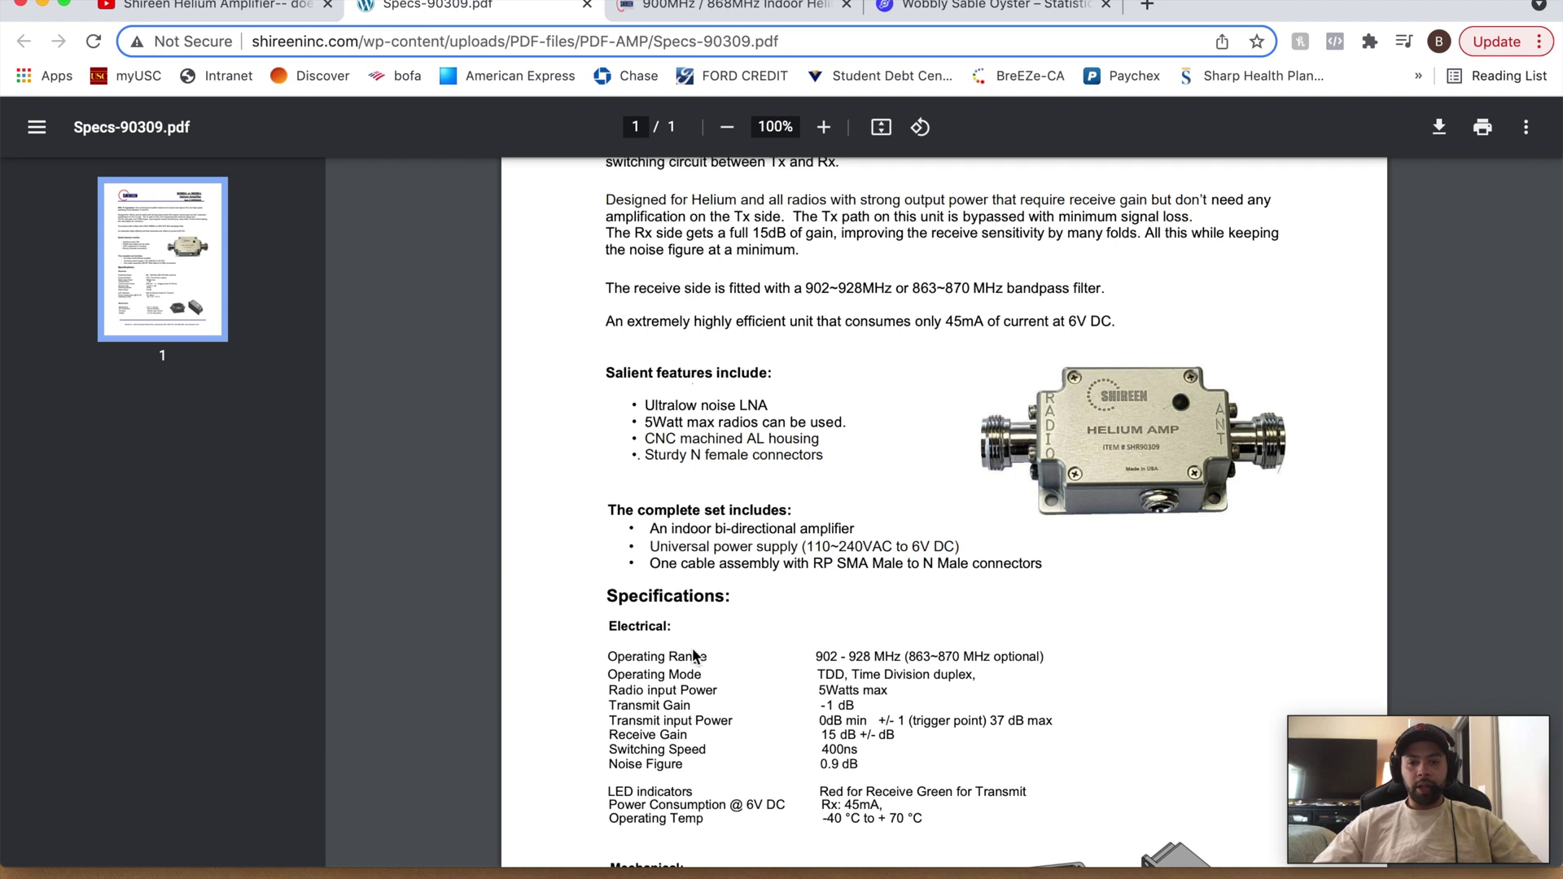
left_click_drag(612, 690, 873, 691)
left_click(830, 466)
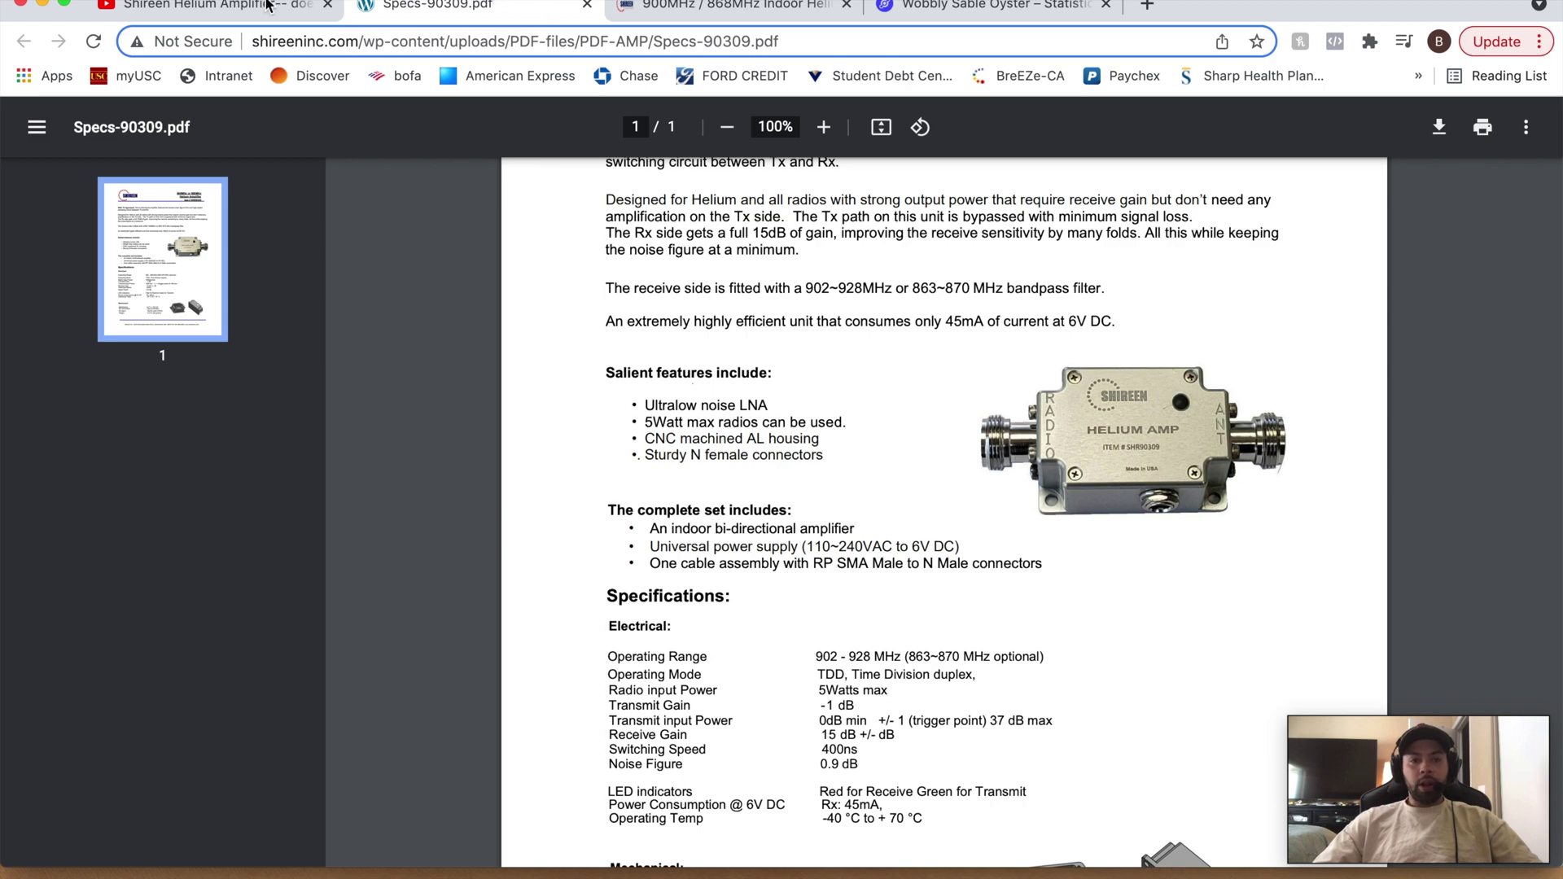
Compare the wattage comment under the YouTube video with the amplifier's product page and specification sheet
left_click(208, 6)
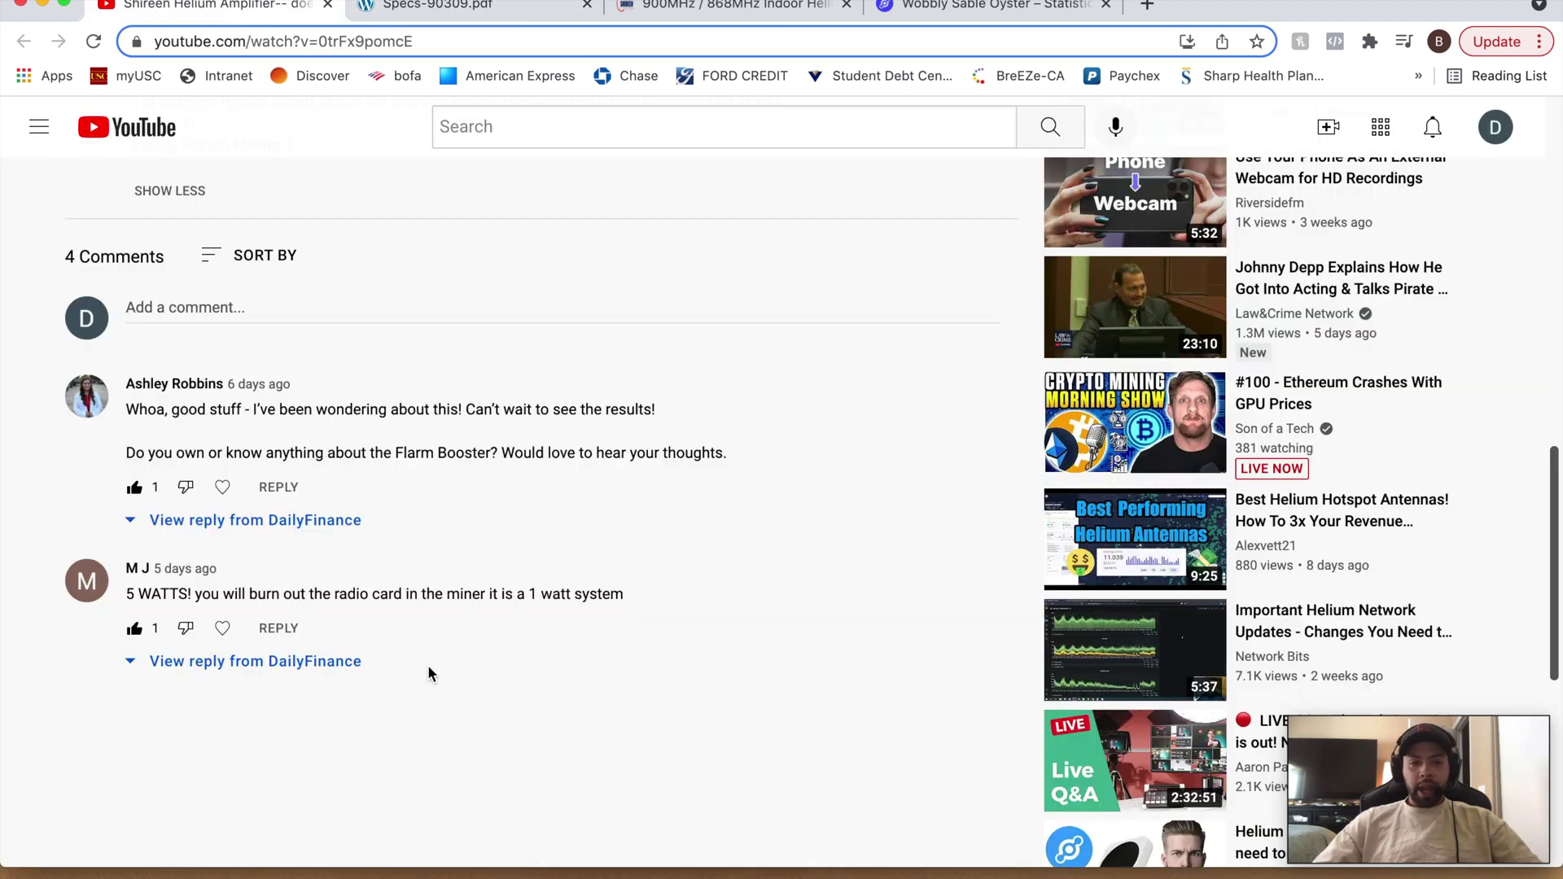
scroll(427, 665, "up", 10)
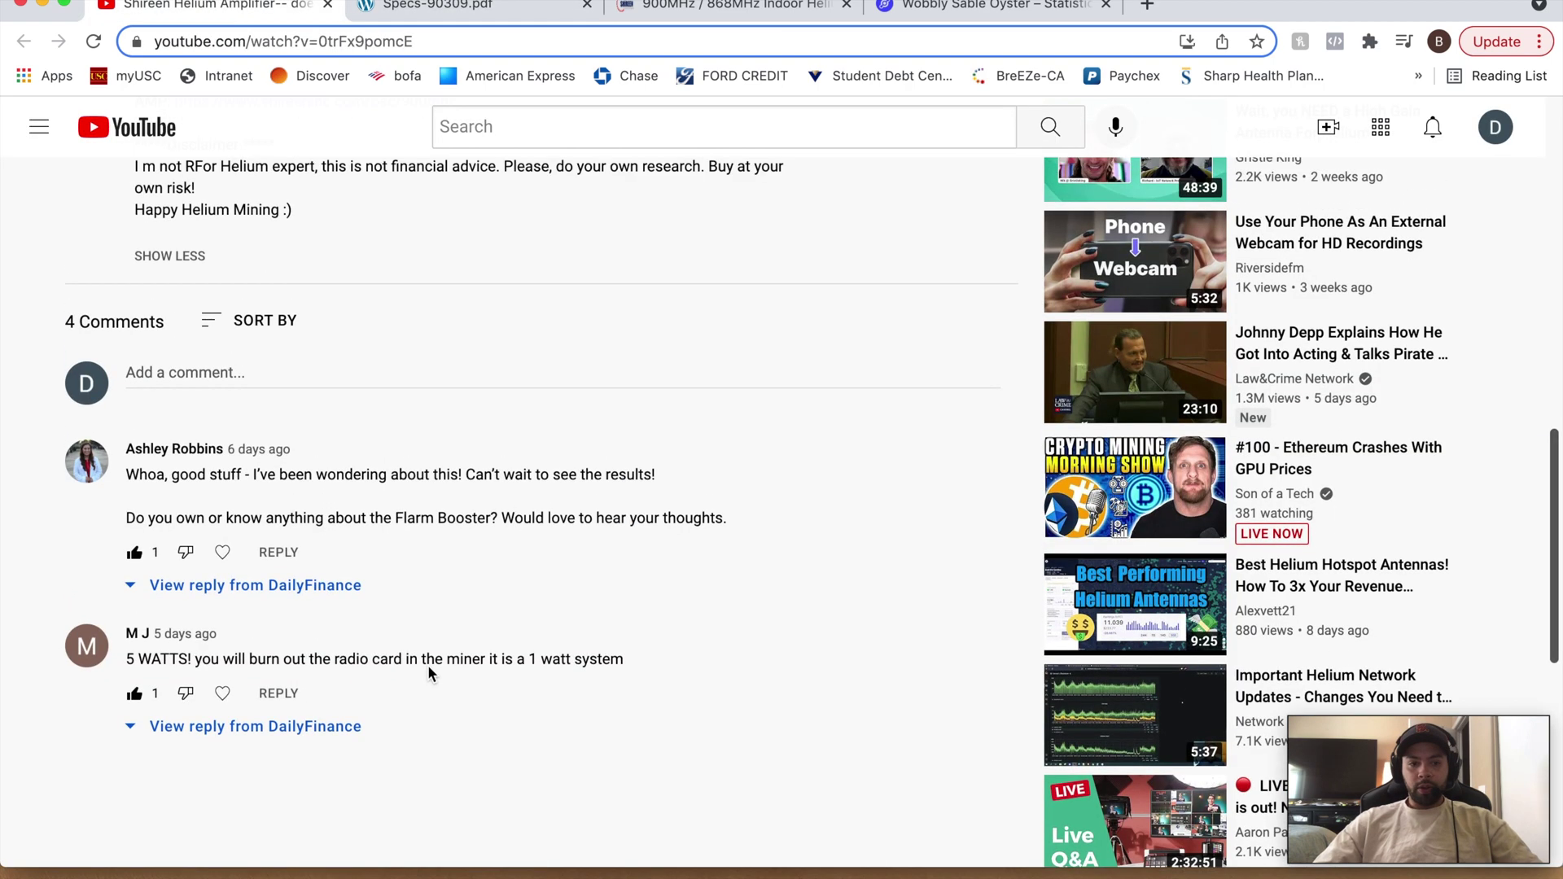
scroll(427, 664, "down", 10)
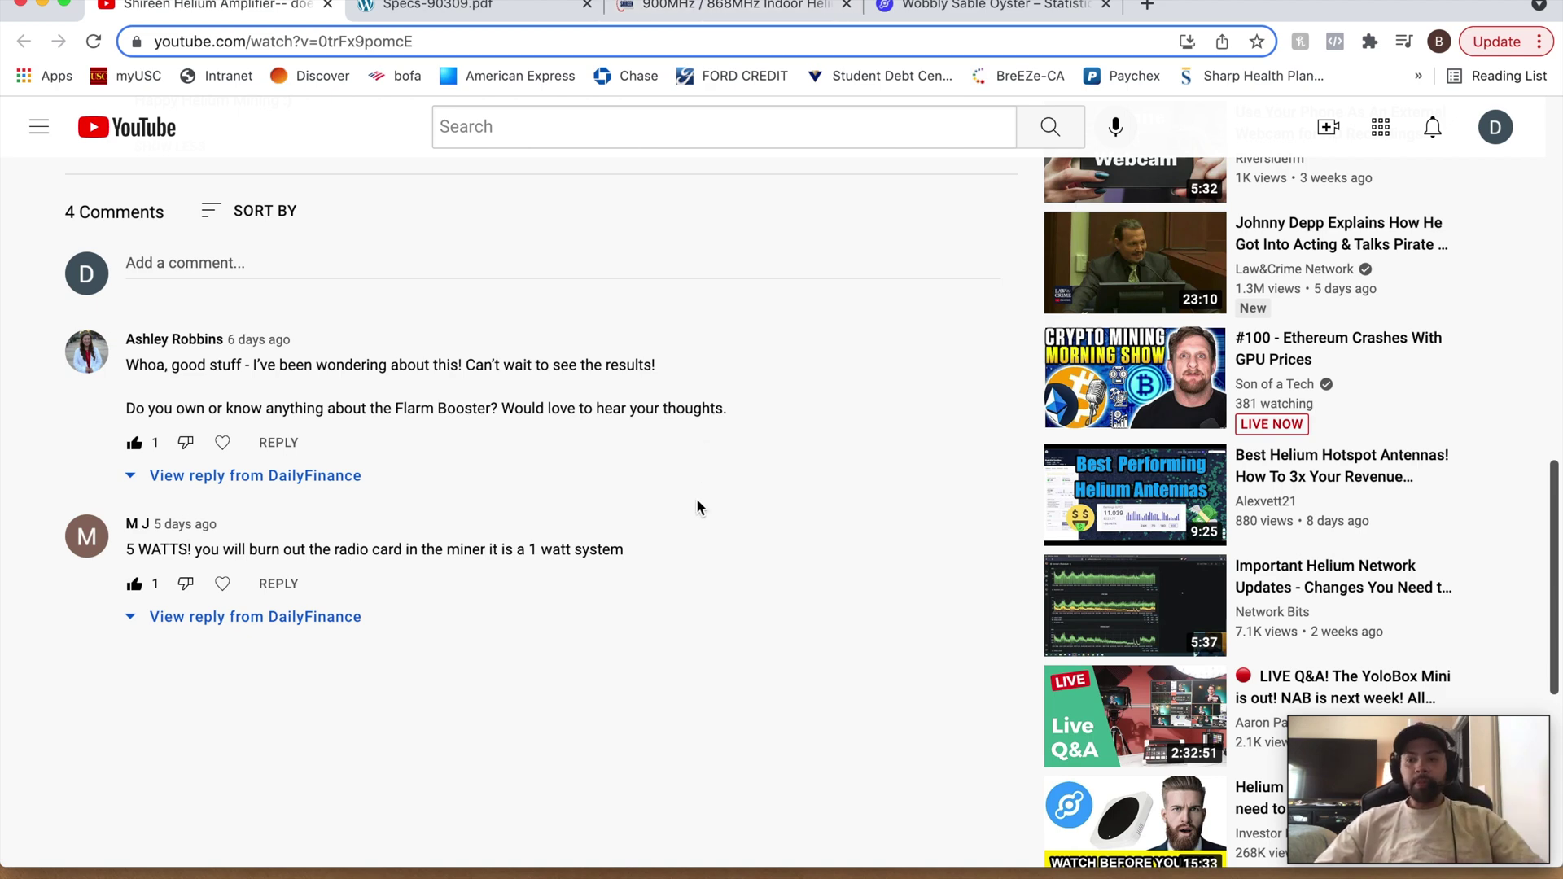
left_click(674, 8)
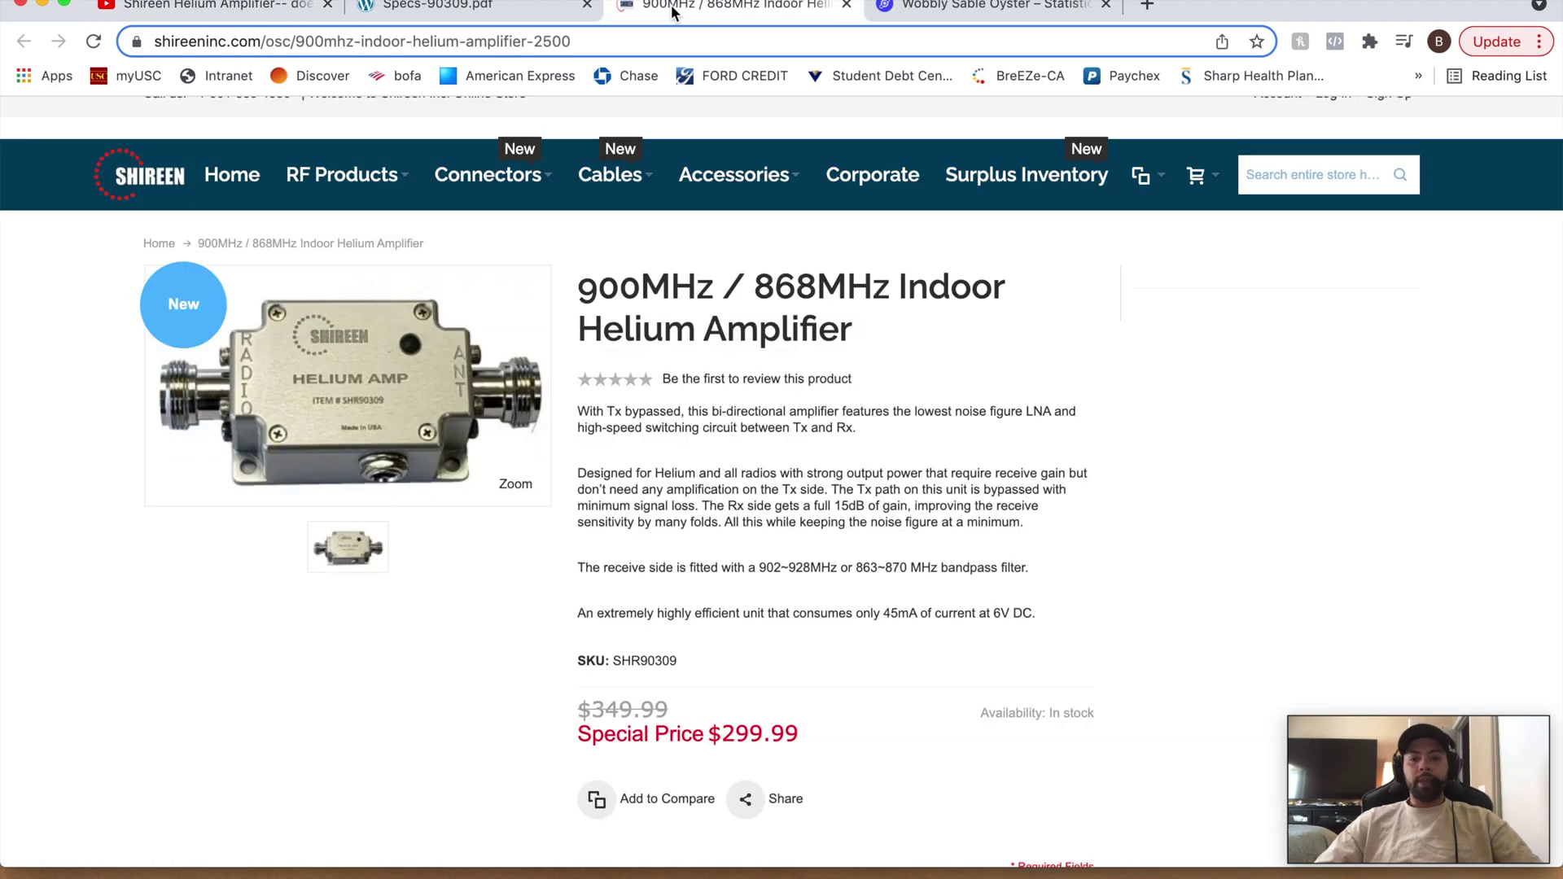
left_click(498, 6)
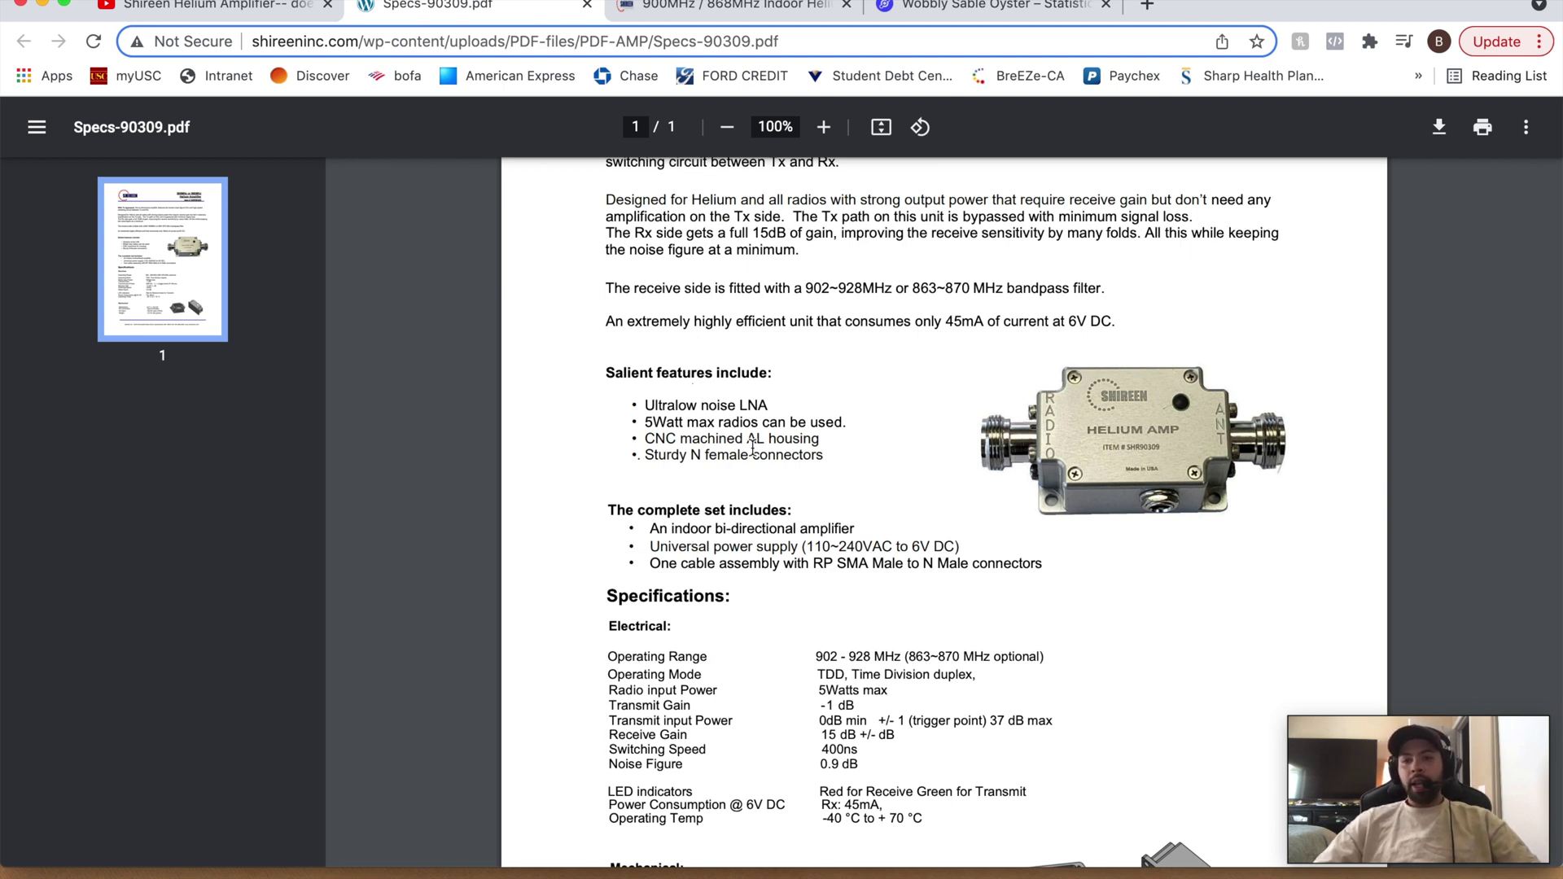
Examine the Wobbly Sable Oyster hotspot's statistics and its full activity history from the past several days in Helium Explorer
left_click(938, 8)
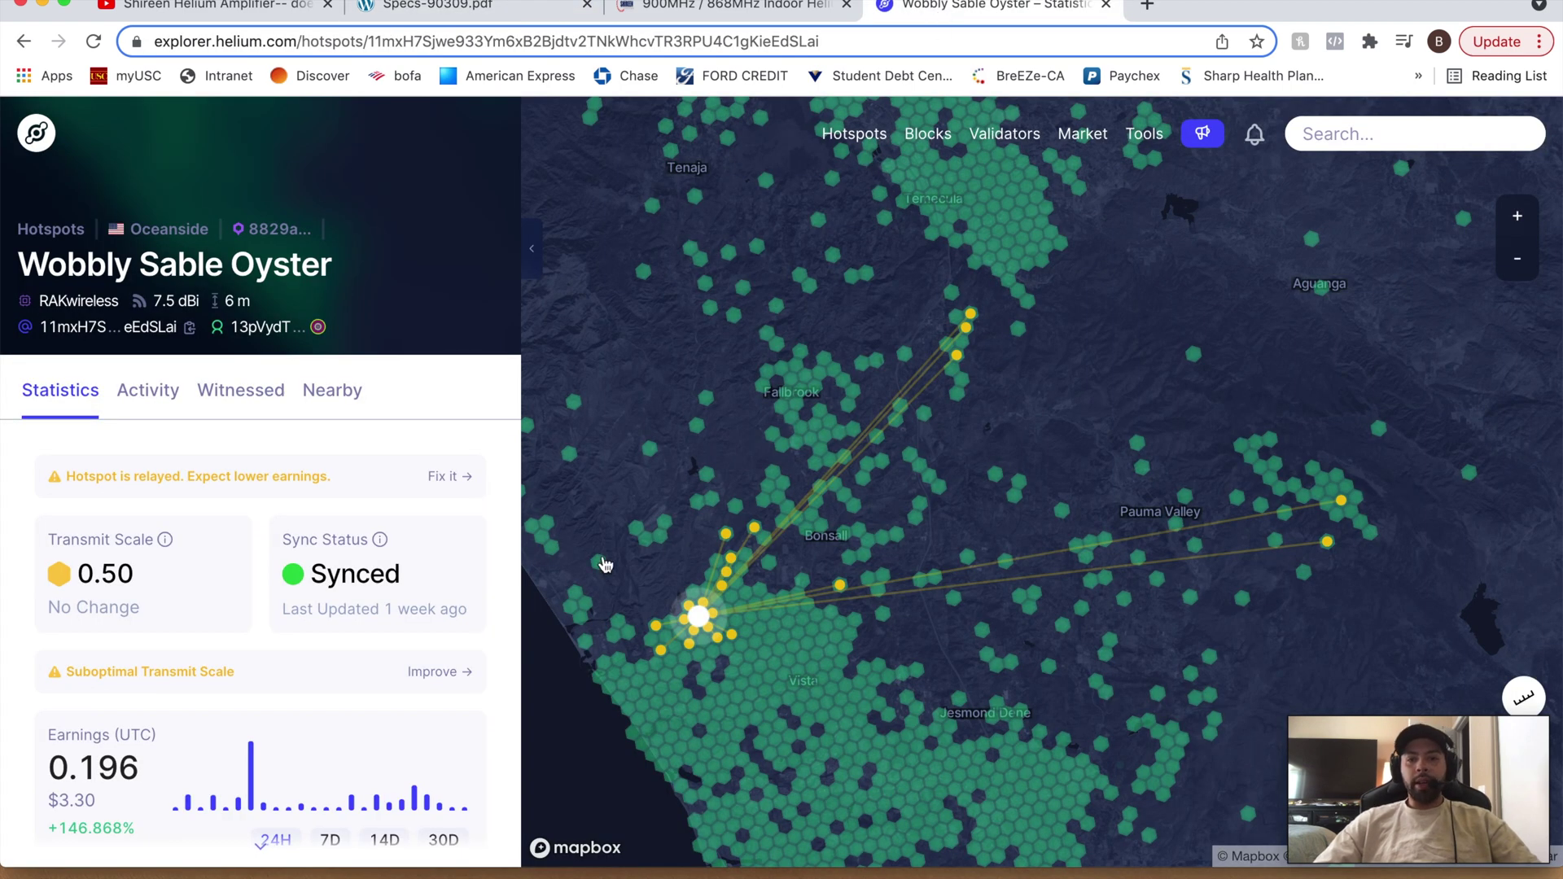
scroll(216, 464, "down", 1)
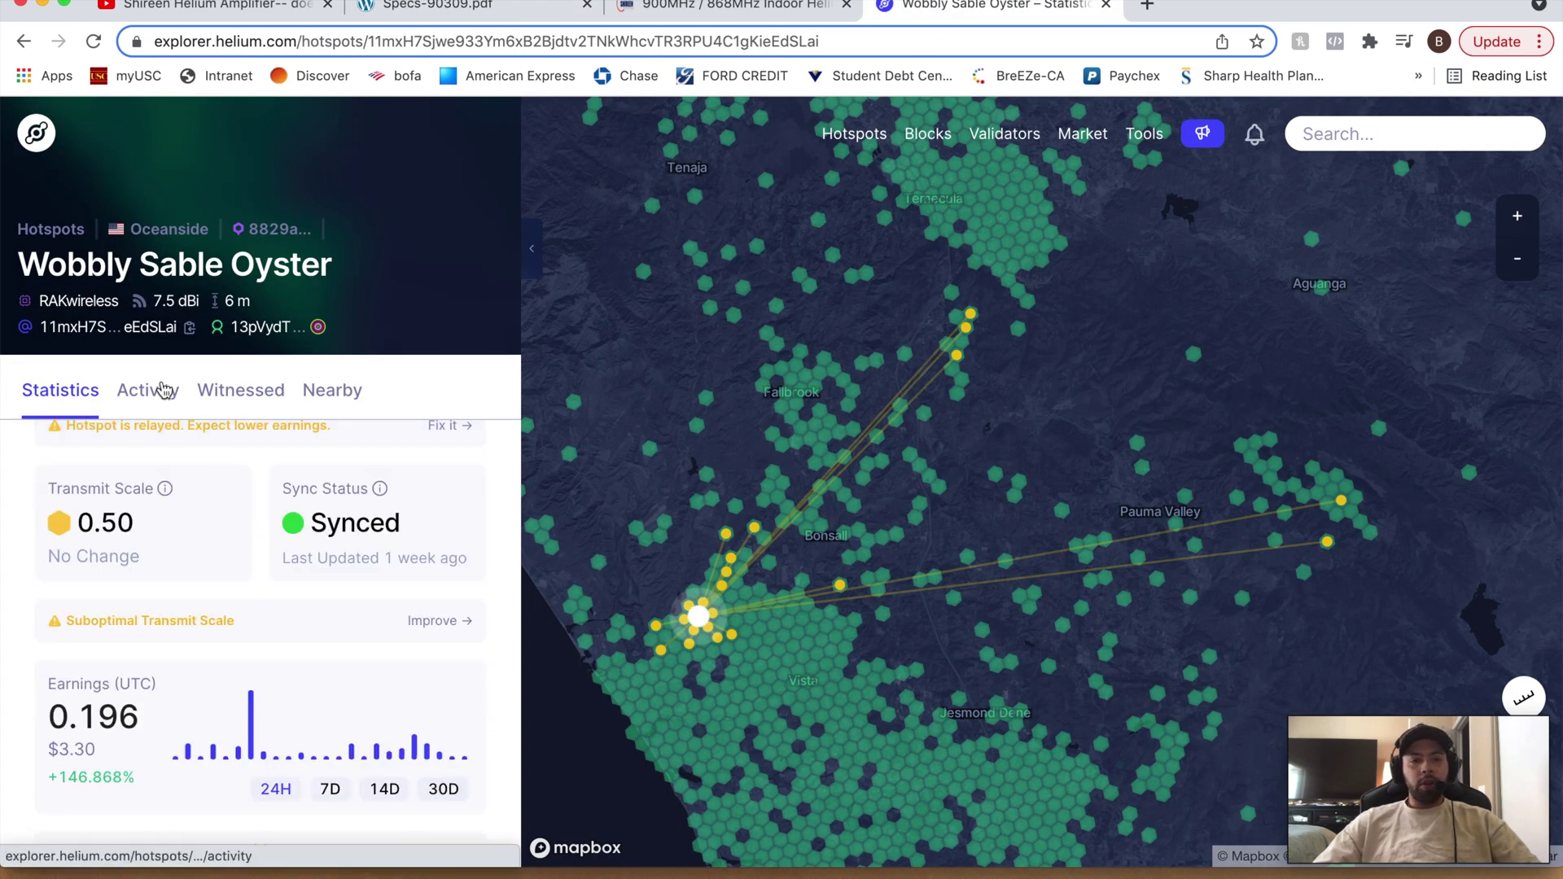
left_click(165, 391)
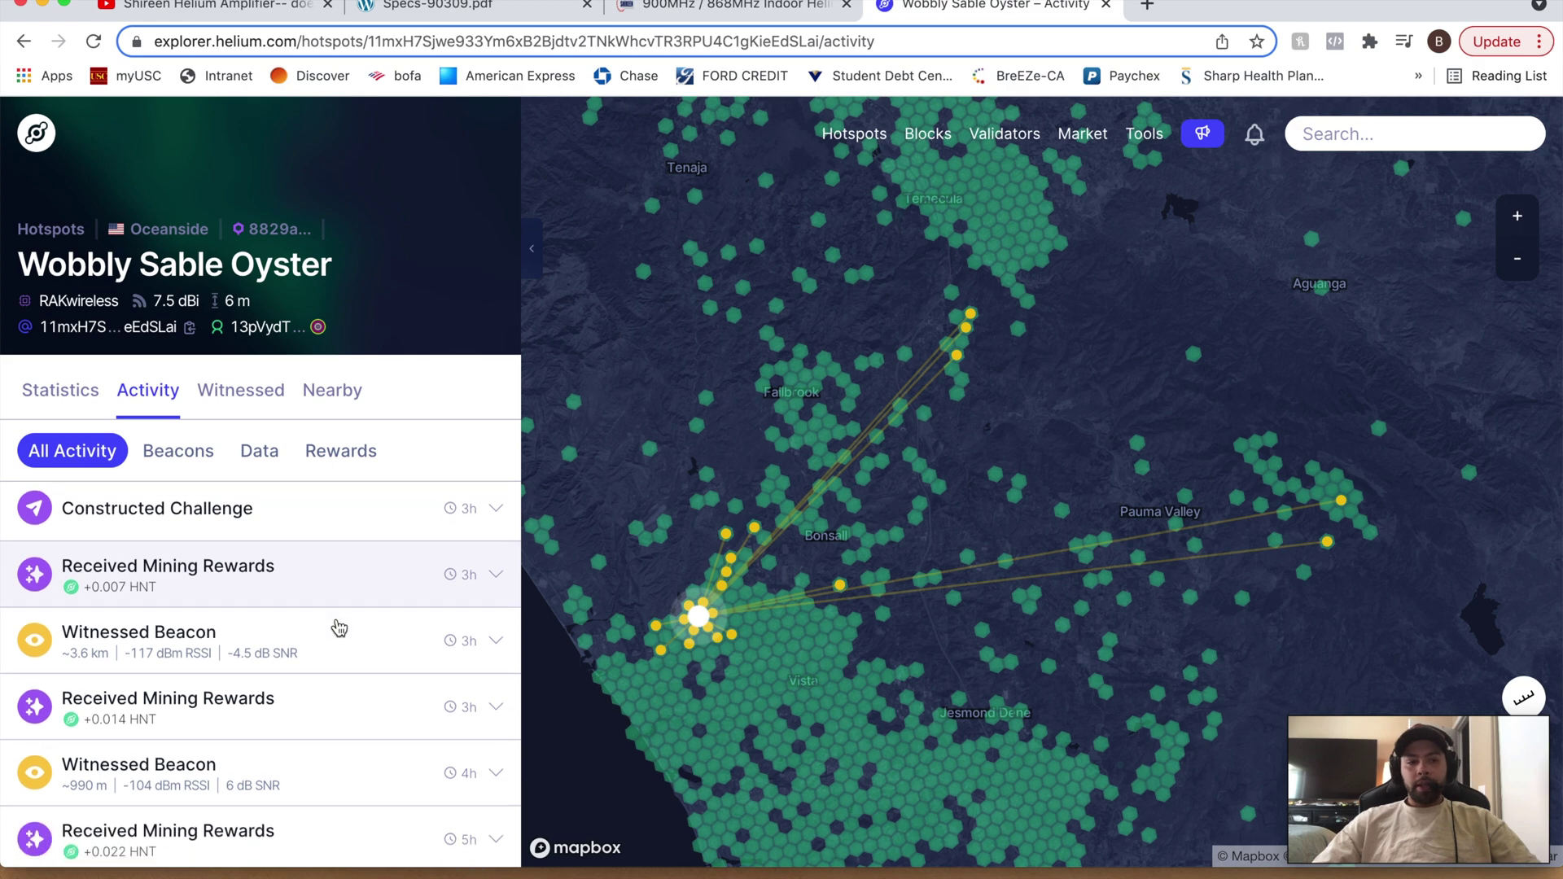
scroll(339, 628, "down", 1)
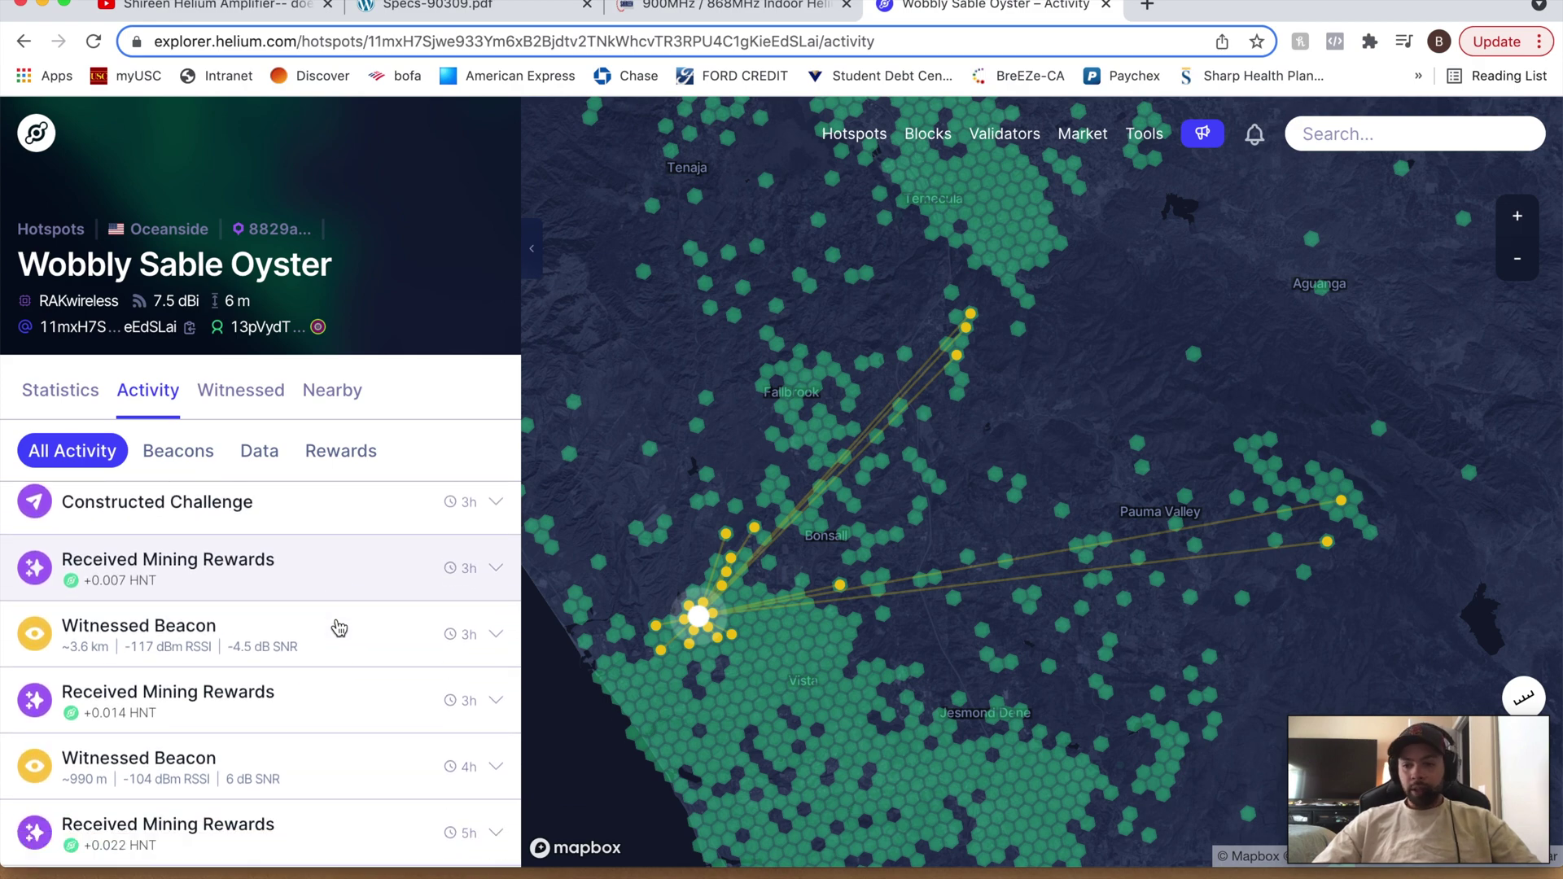
scroll(338, 628, "down", 2)
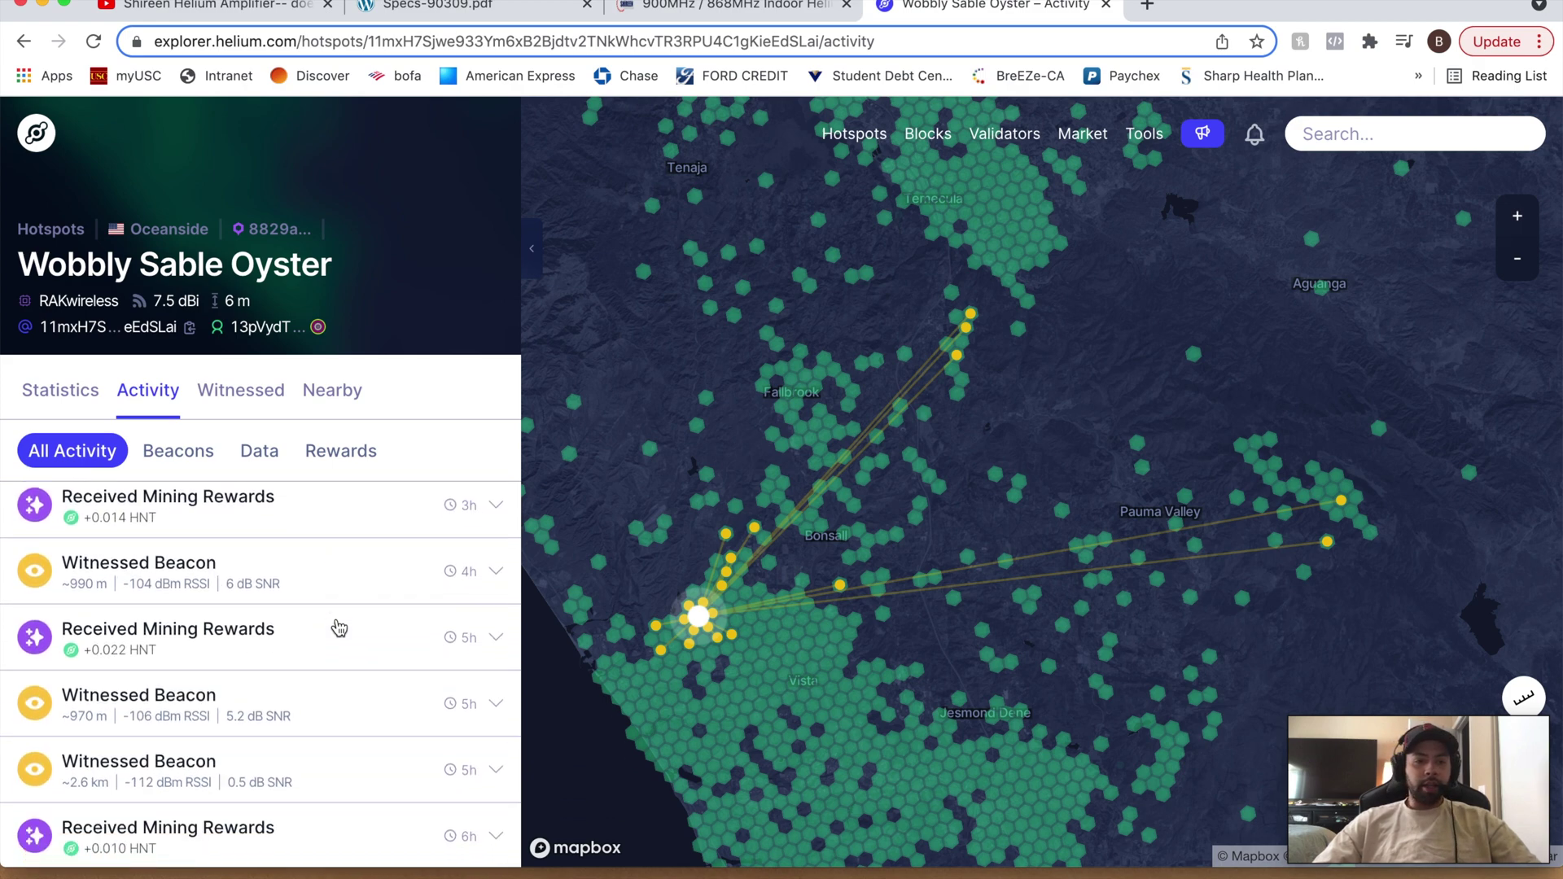
scroll(339, 627, "down", 5)
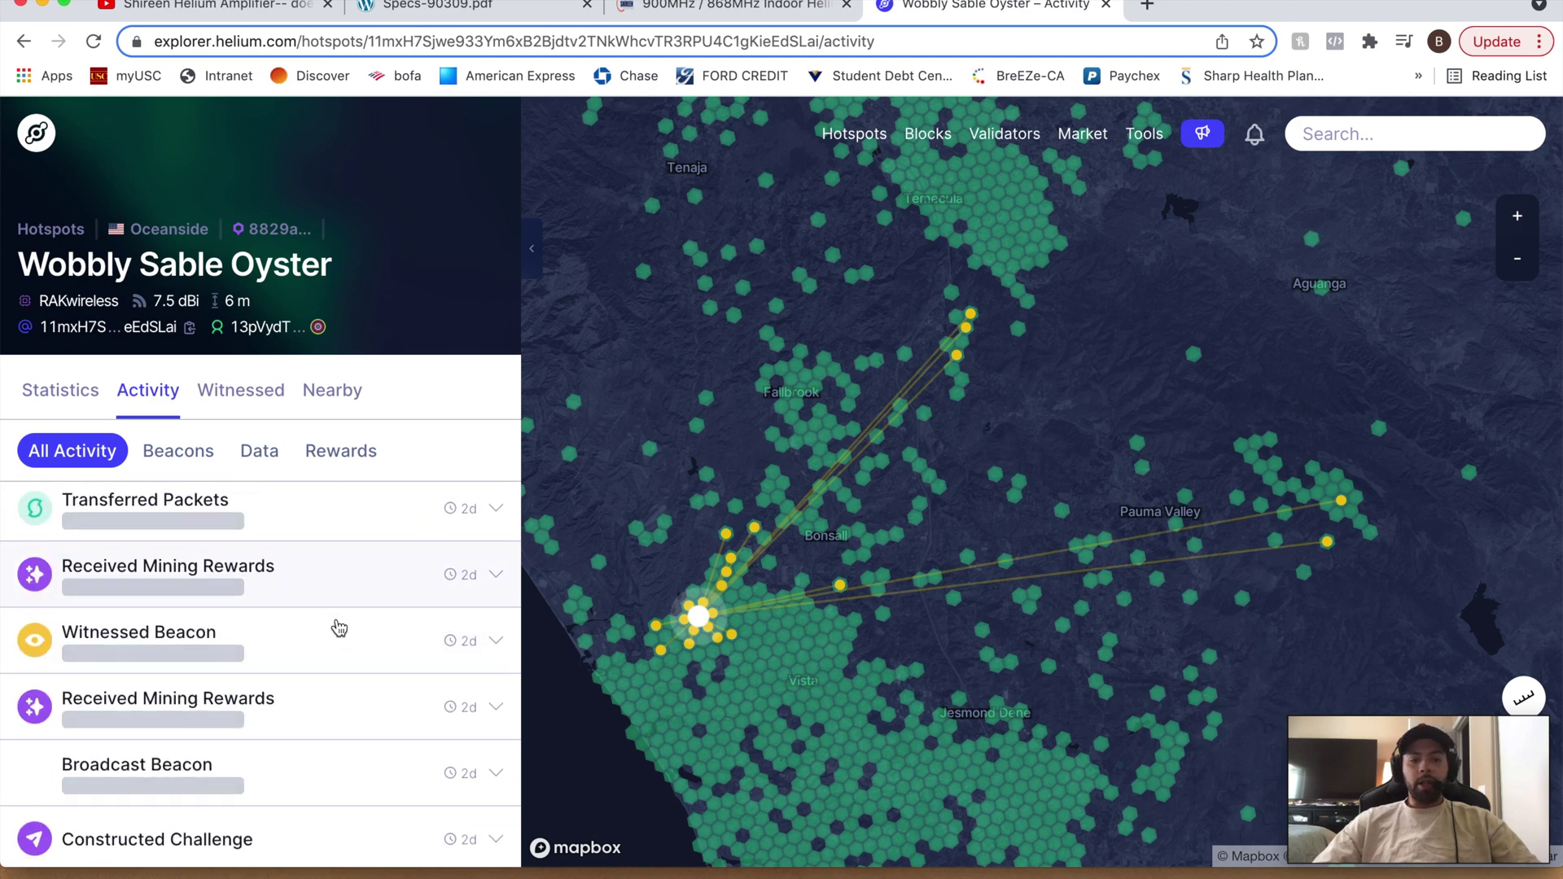
scroll(339, 627, "down", 3)
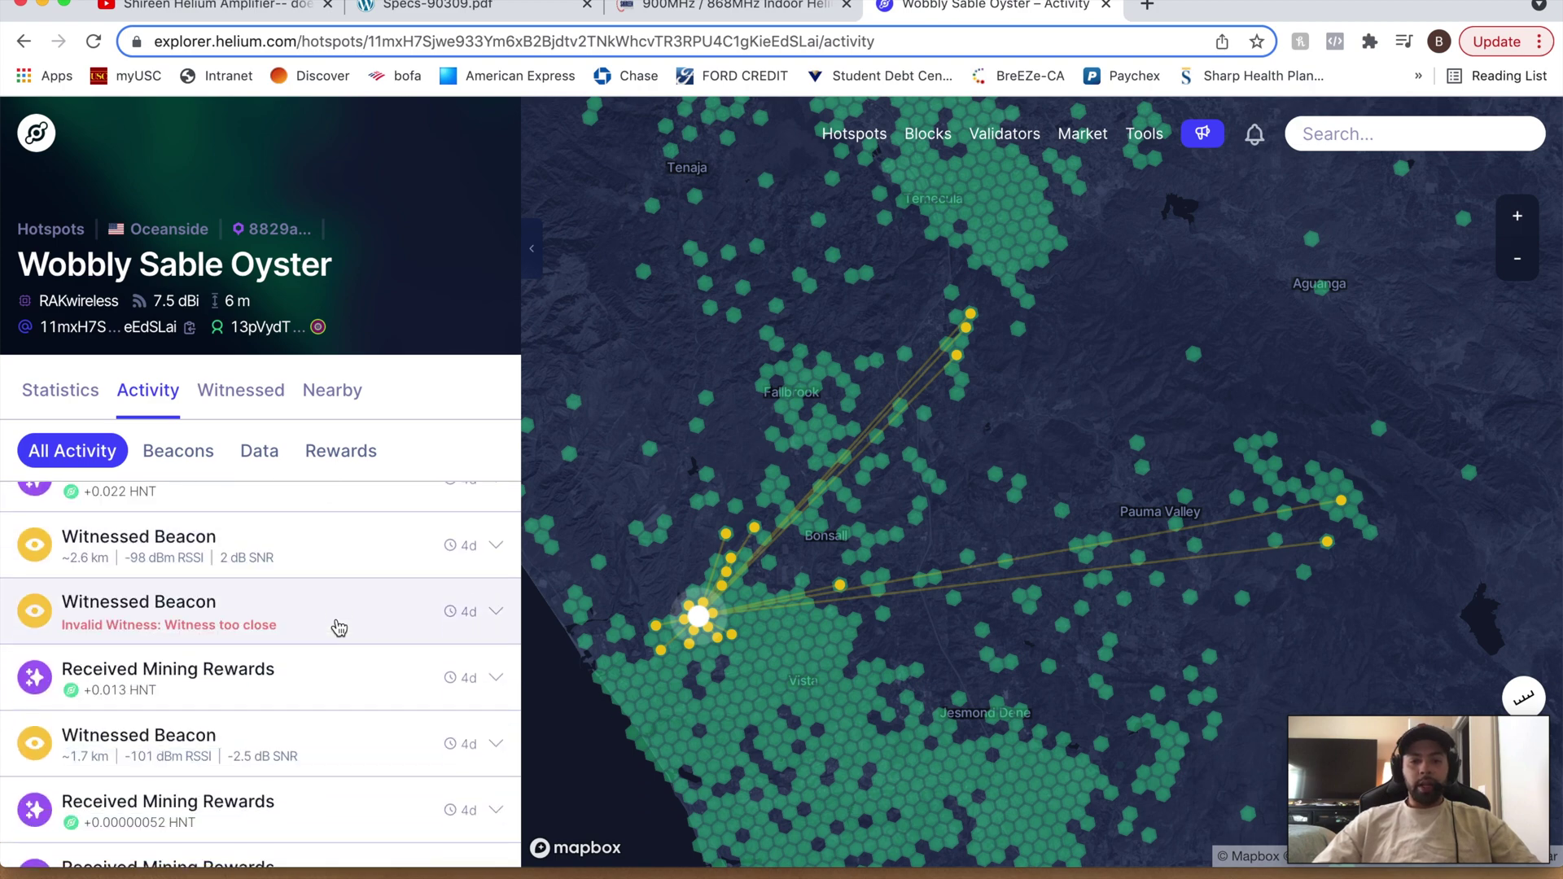
scroll(342, 705, "down", 6)
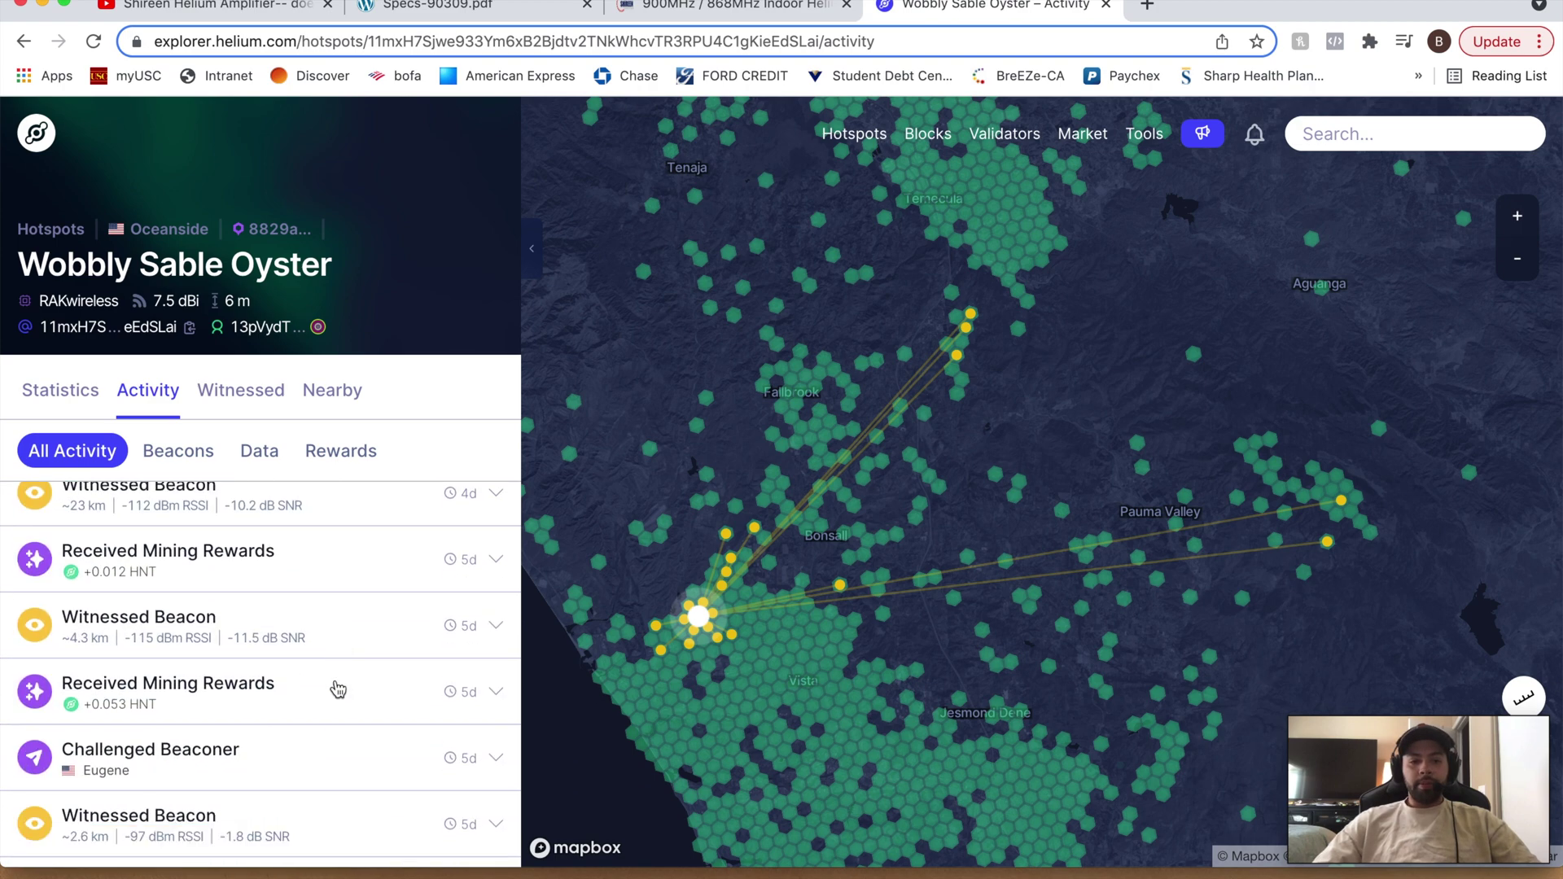
Check the upload date of the Shireen amplifier video on YouTube and return to the hotspot's activity in Helium Explorer
left_click(222, 8)
scroll(433, 574, "up", 10)
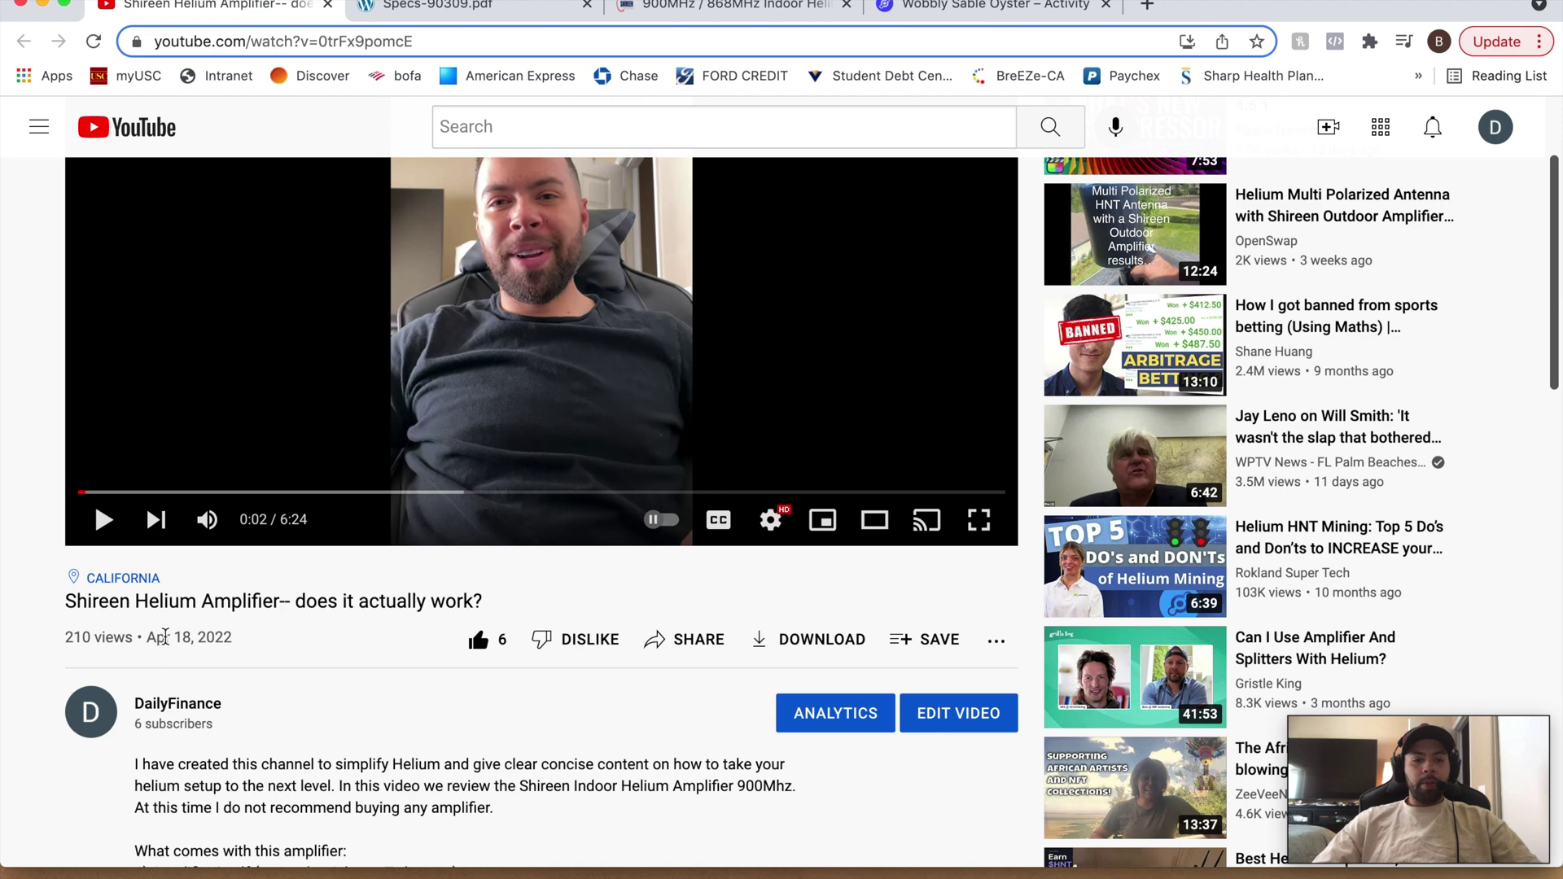
left_click(954, 10)
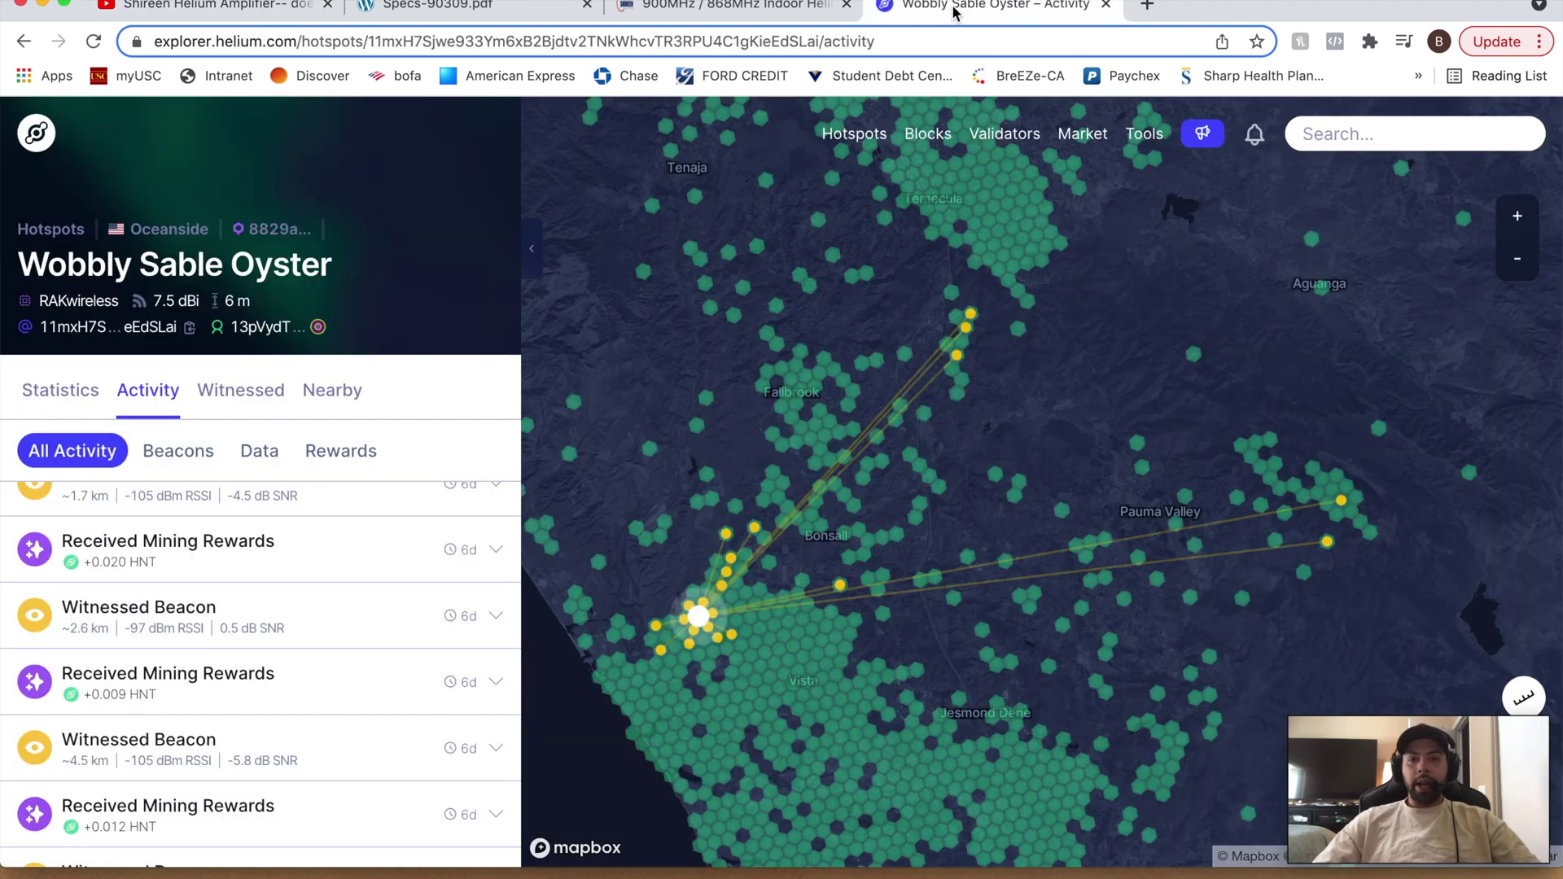
Trace the Wobbly Sable Oyster's witnessed beacons and mining rewards in the full activity list back to 8 days ago
scroll(183, 676, "down", 5)
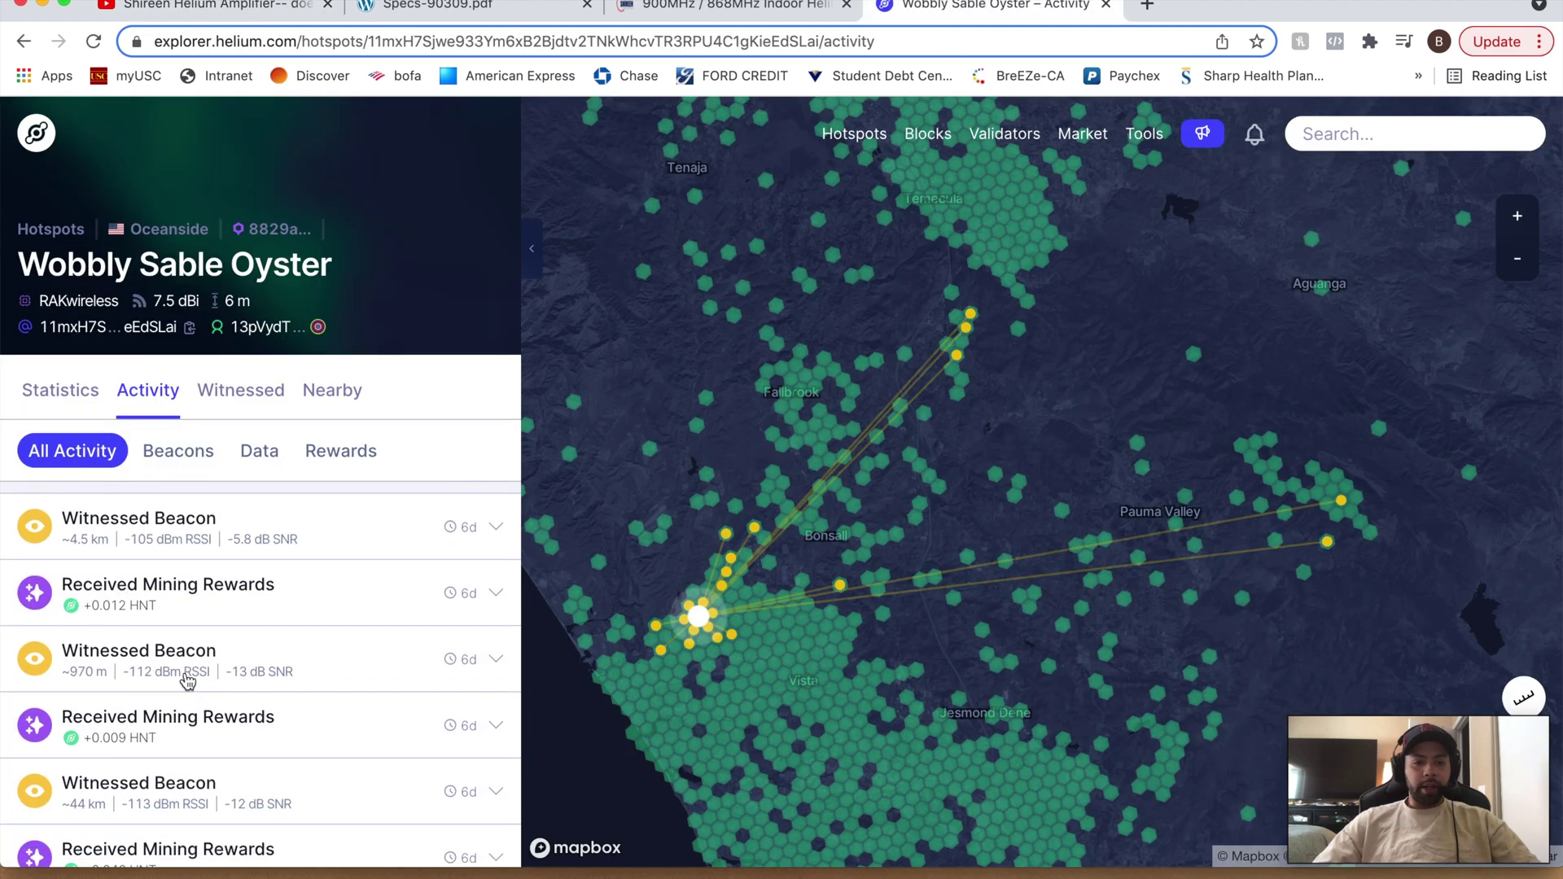
scroll(187, 682, "down", 10)
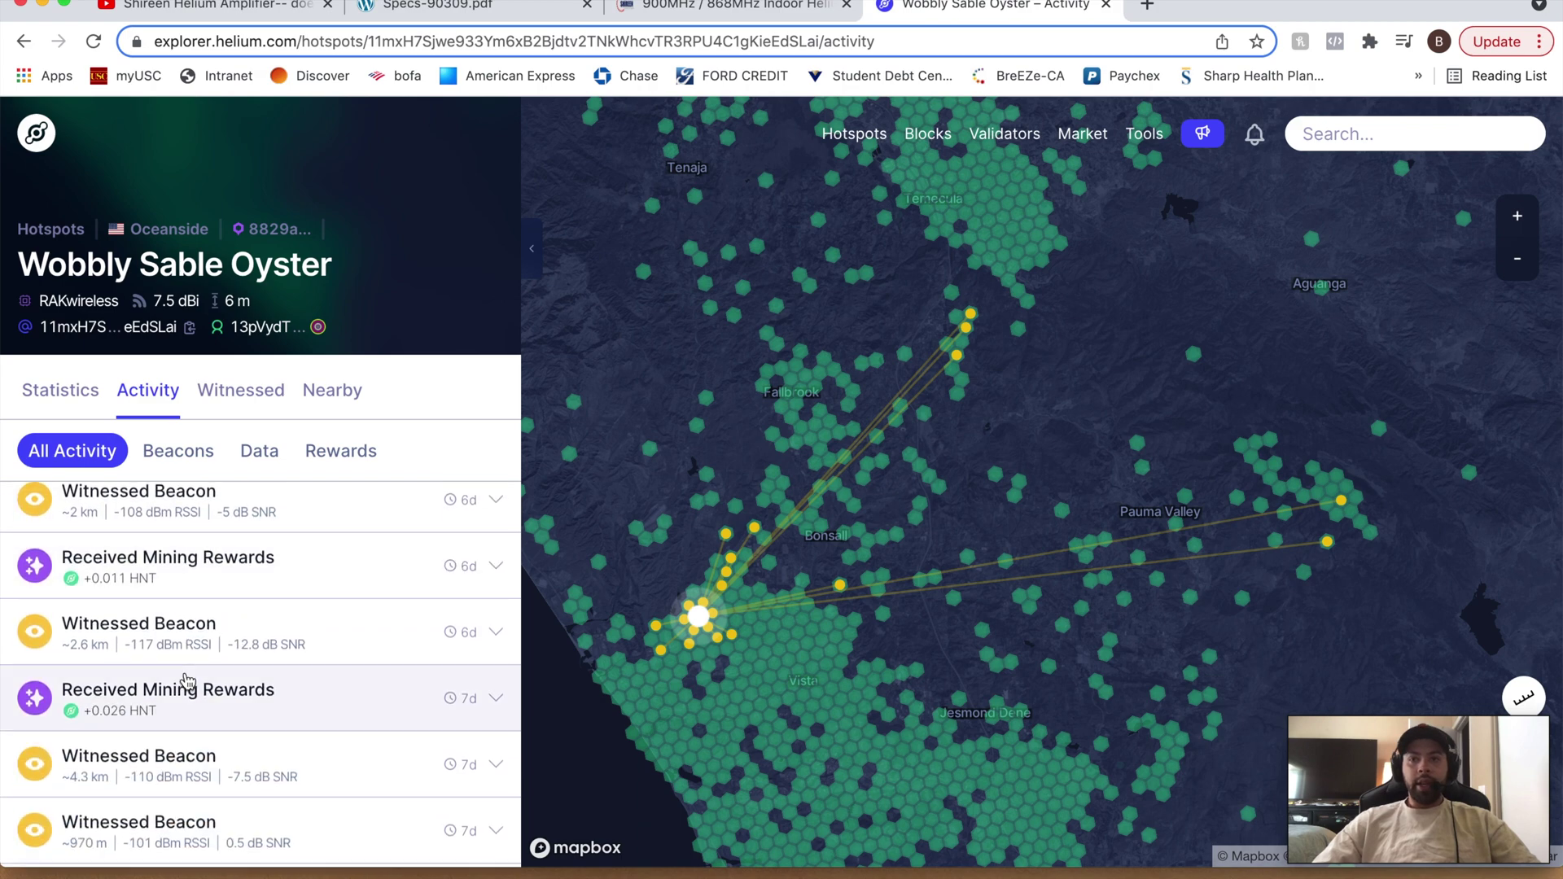
scroll(187, 682, "down", 4)
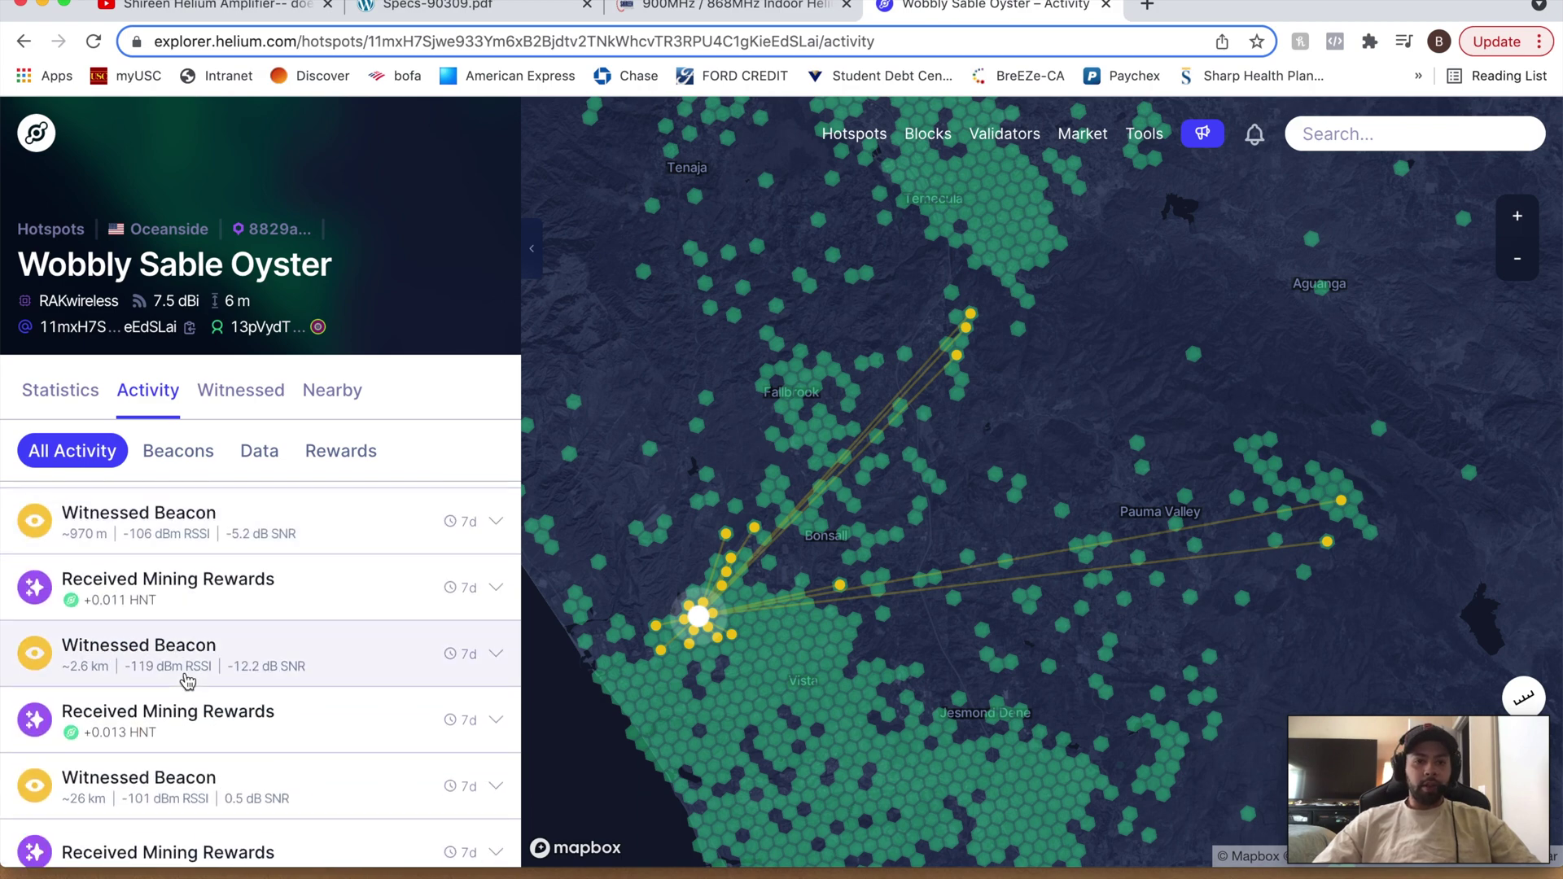
scroll(242, 674, "down", 10)
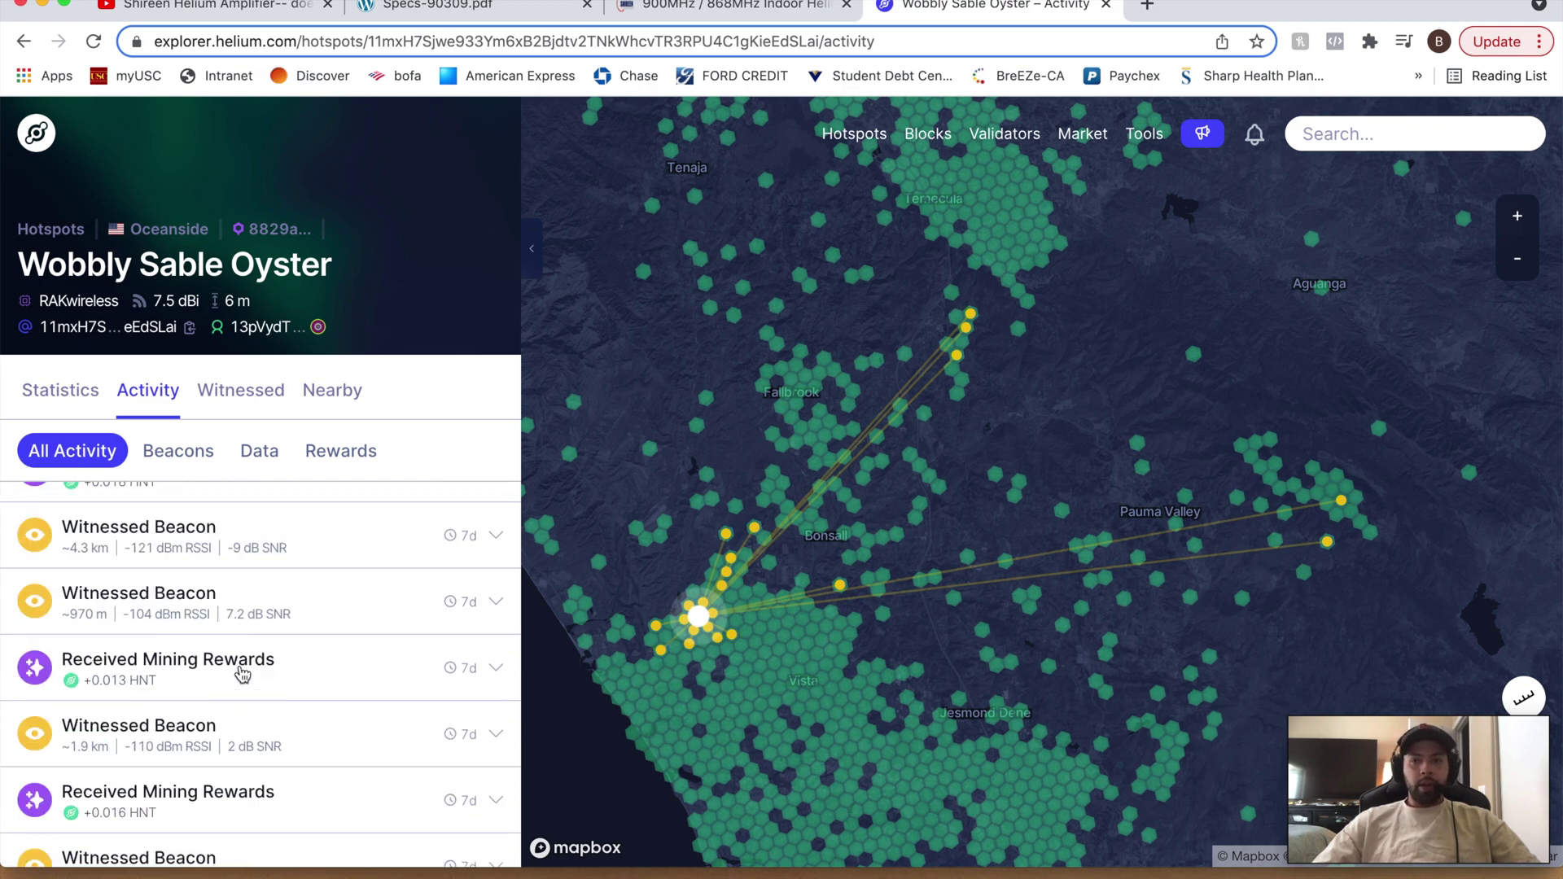
scroll(242, 674, "down", 10)
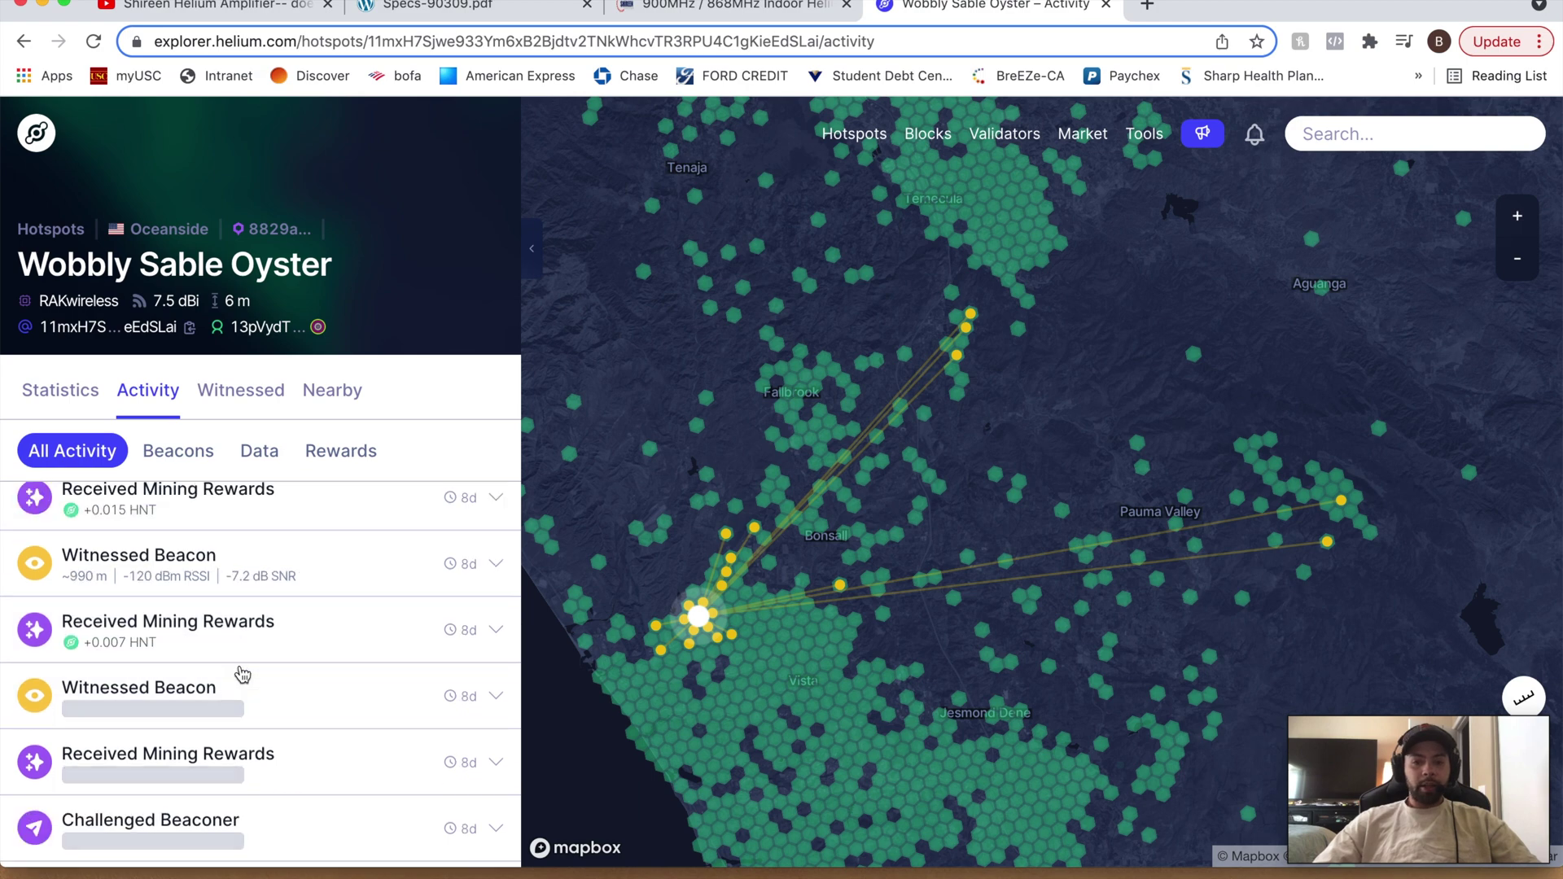
scroll(242, 674, "down", 10)
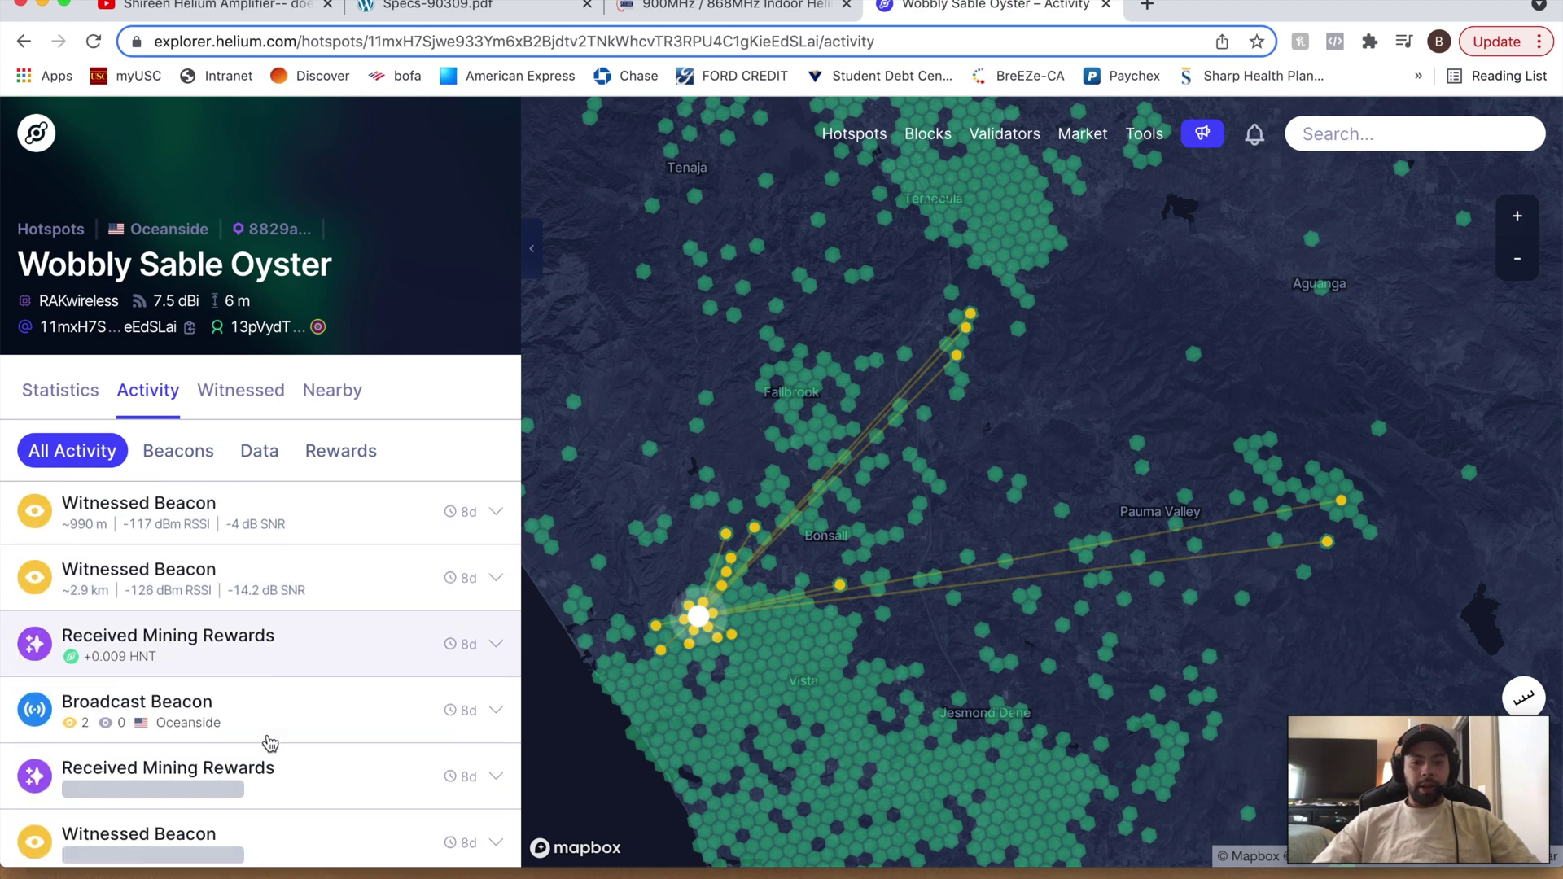
scroll(277, 719, "down", 10)
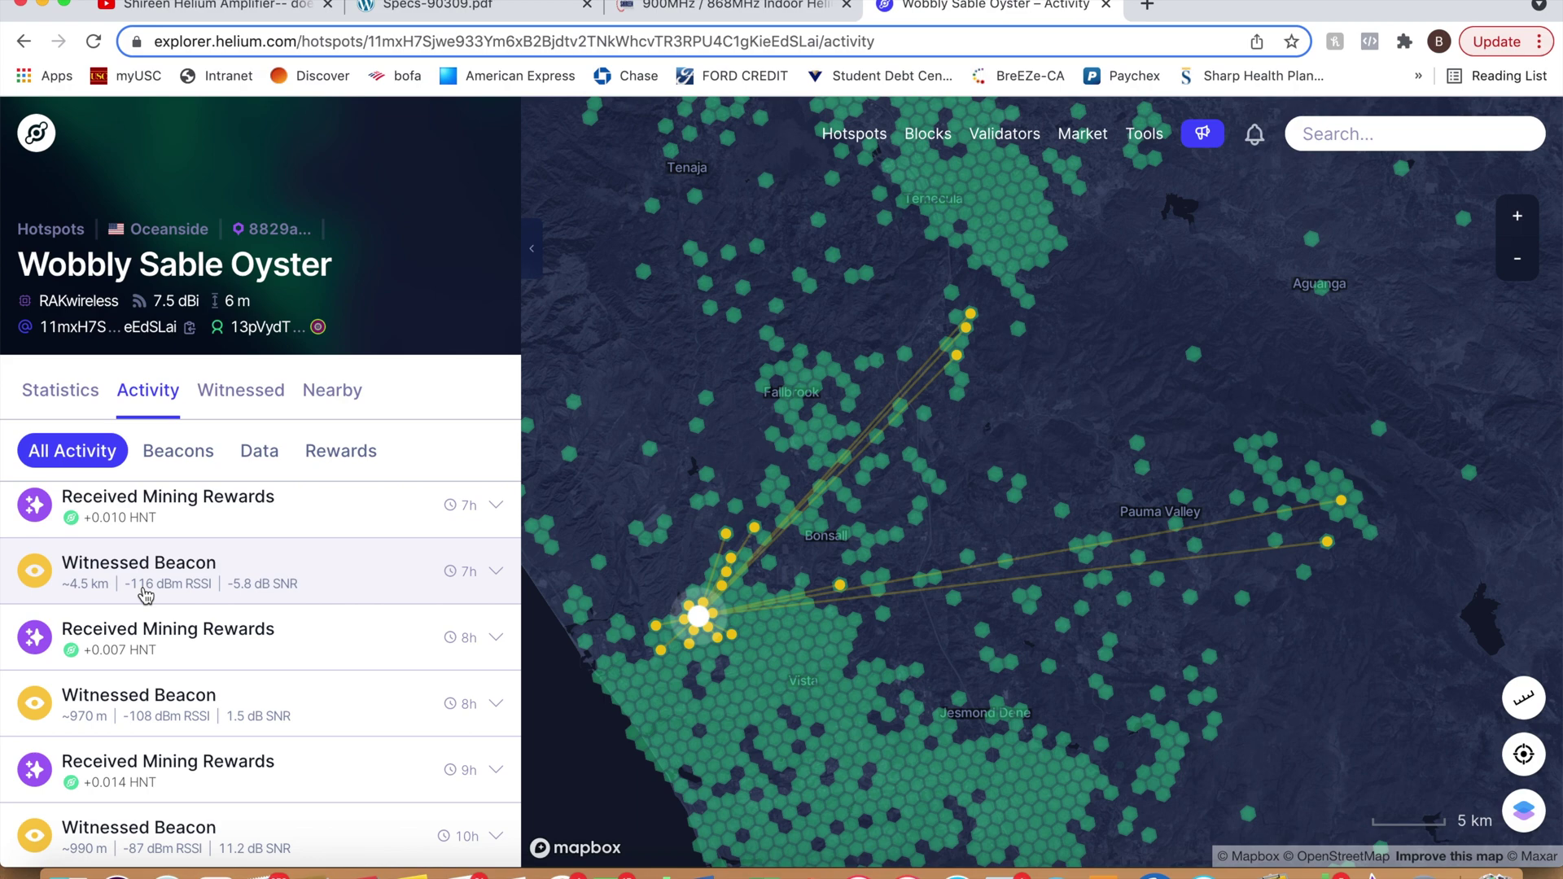
Filter the hotspot's activity to beacons and inspect the details of its Broadcast Beacon from 2 days ago
left_click(179, 454)
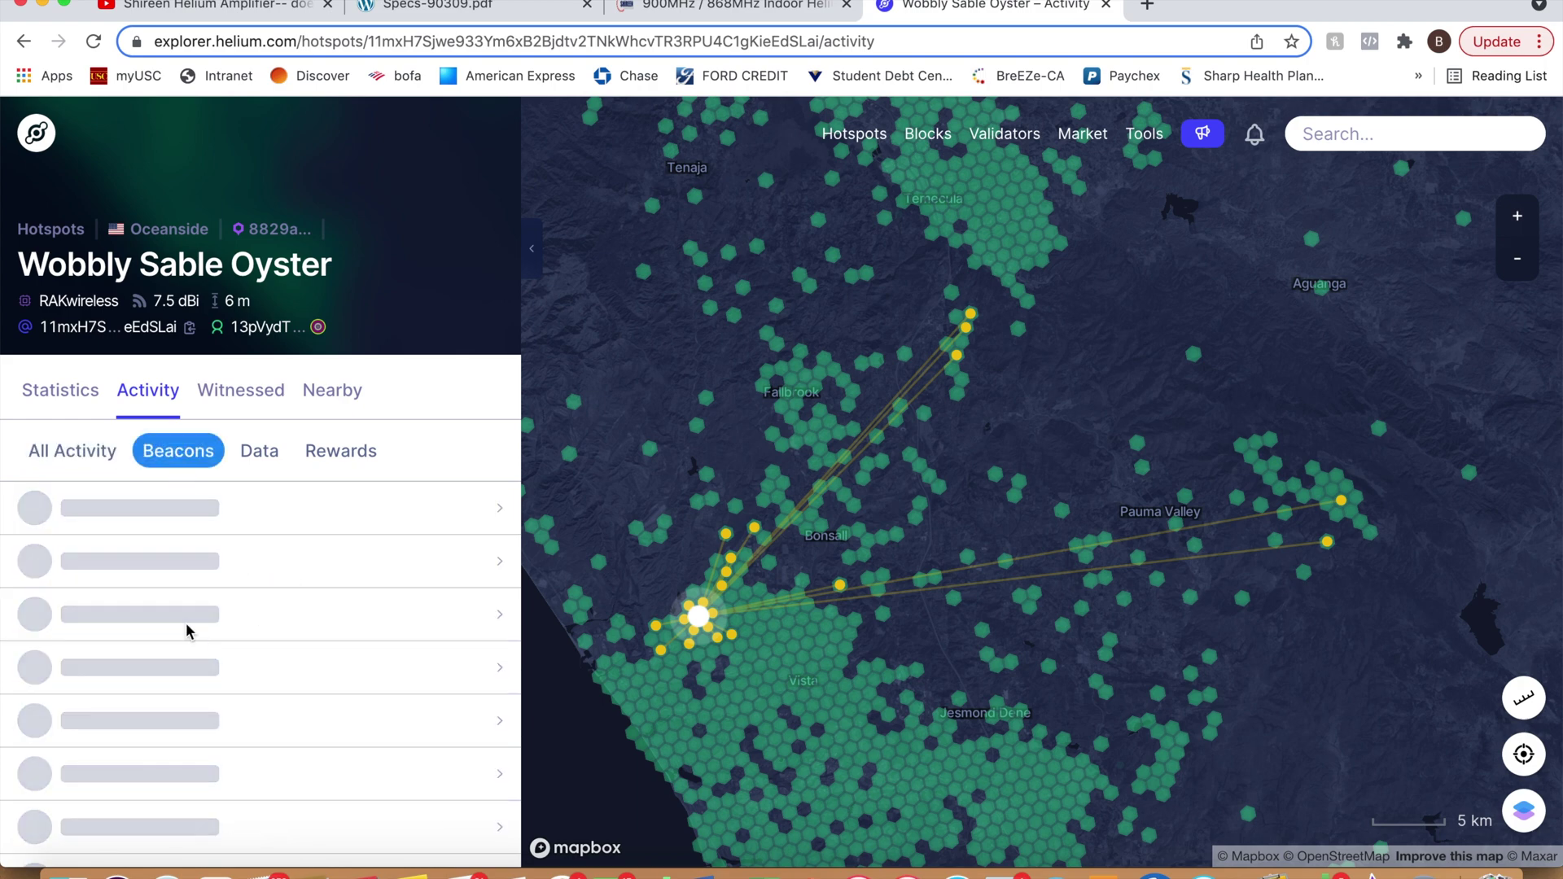
scroll(191, 643, "down", 10)
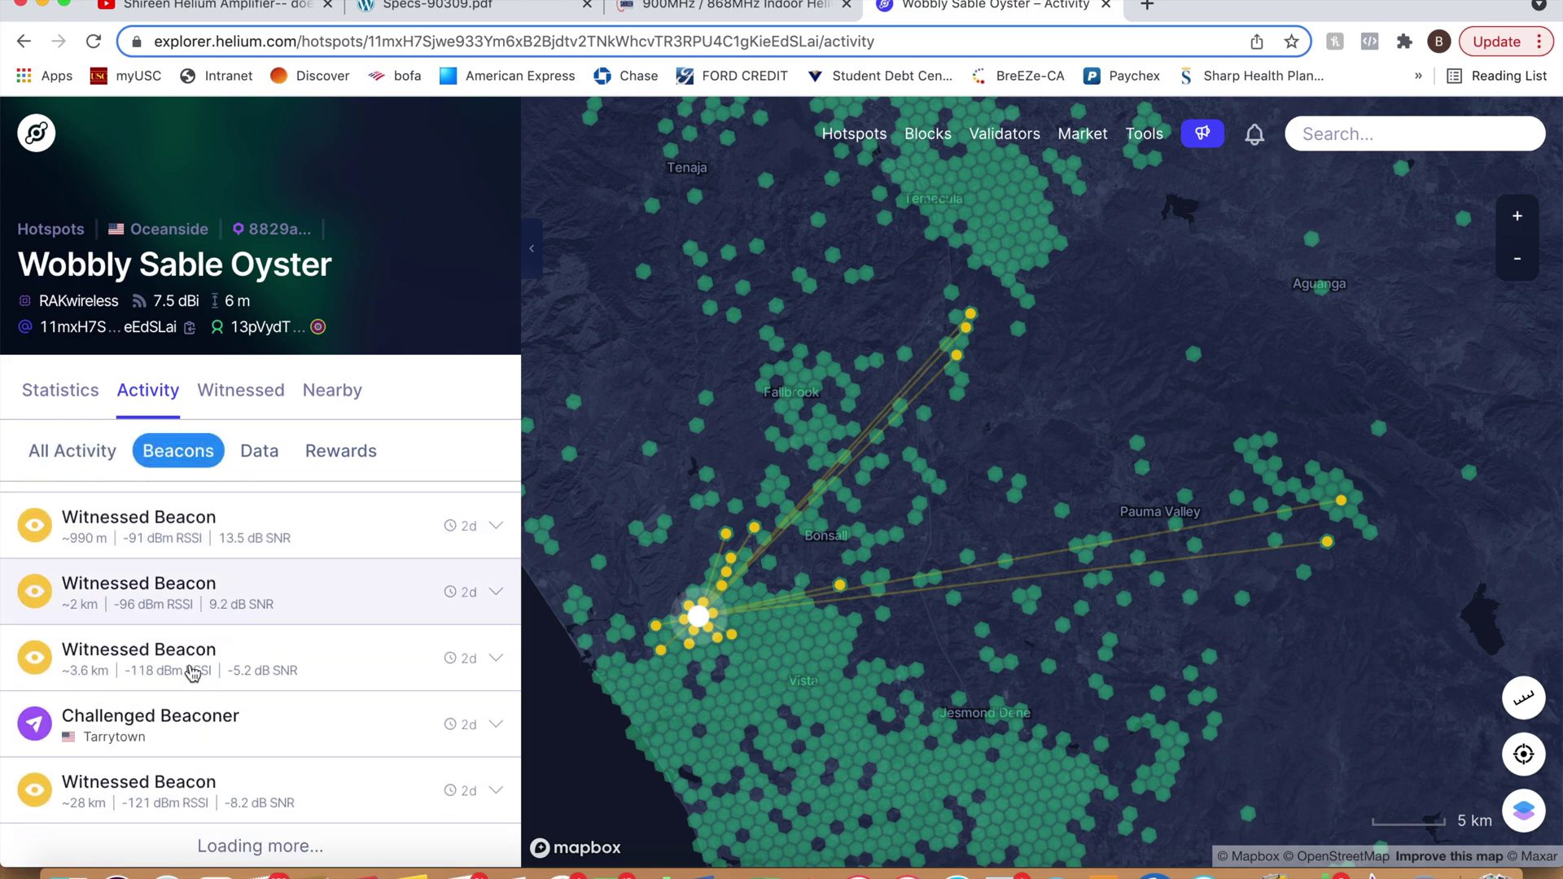
scroll(326, 651, "down", 3)
left_click(498, 589)
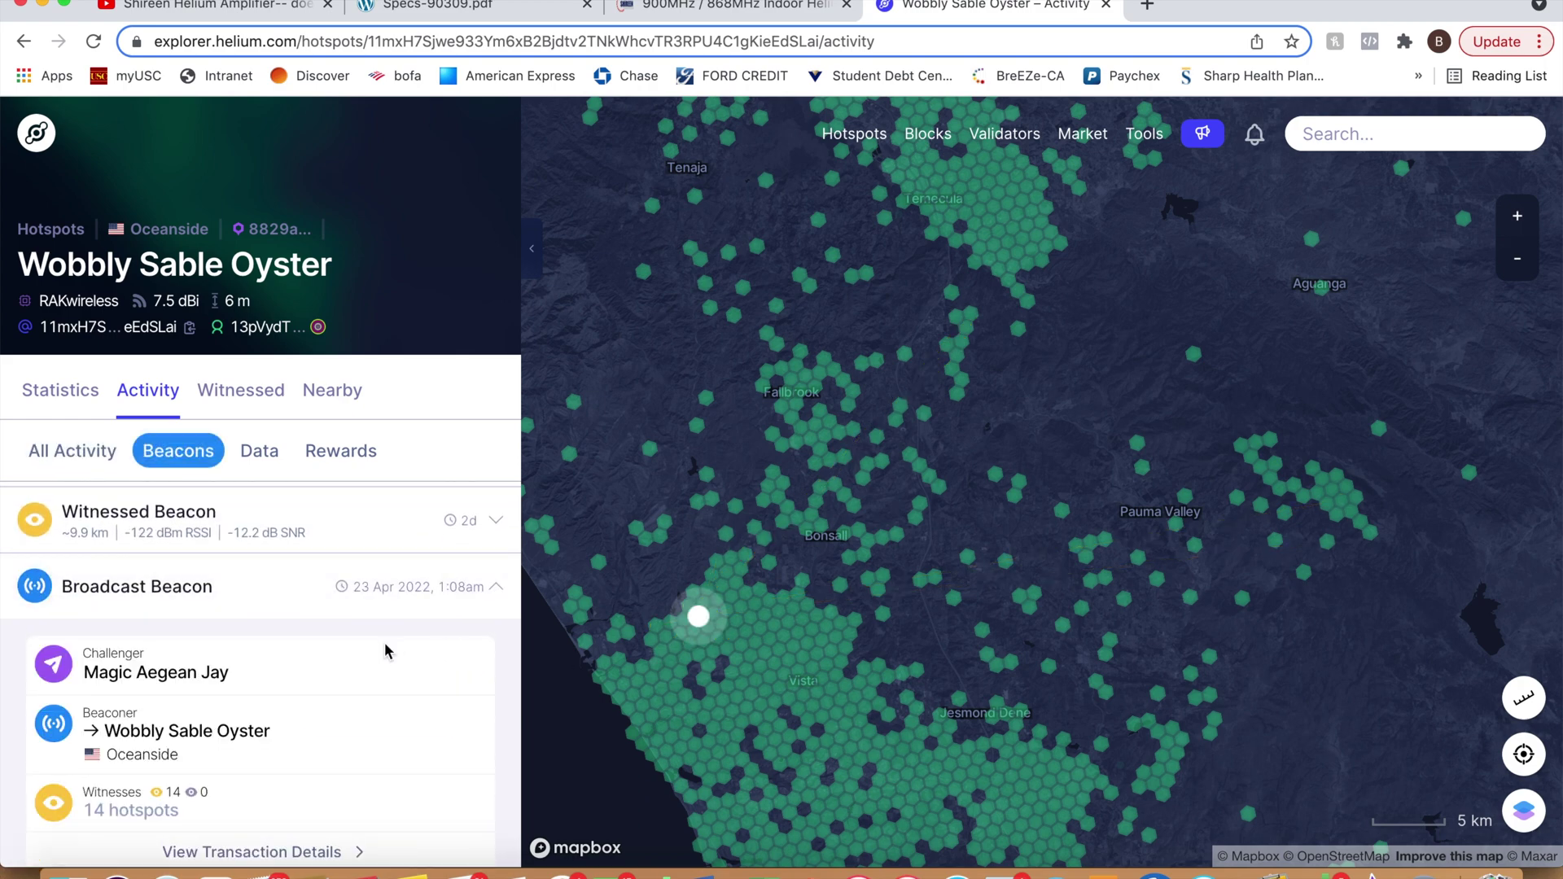
left_click(498, 592)
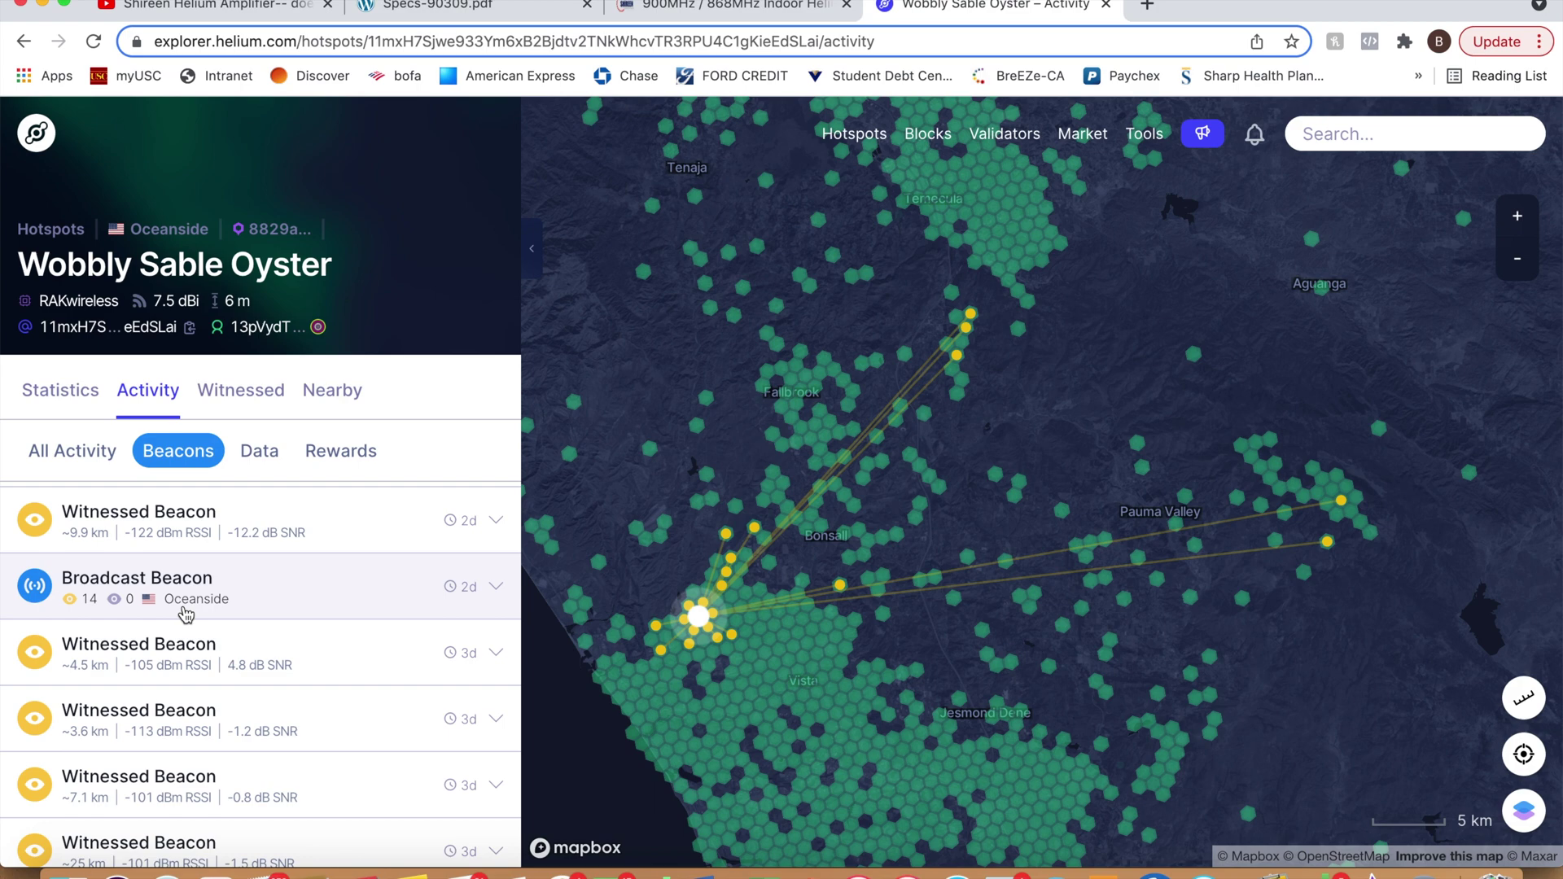
mouse_move(169, 301)
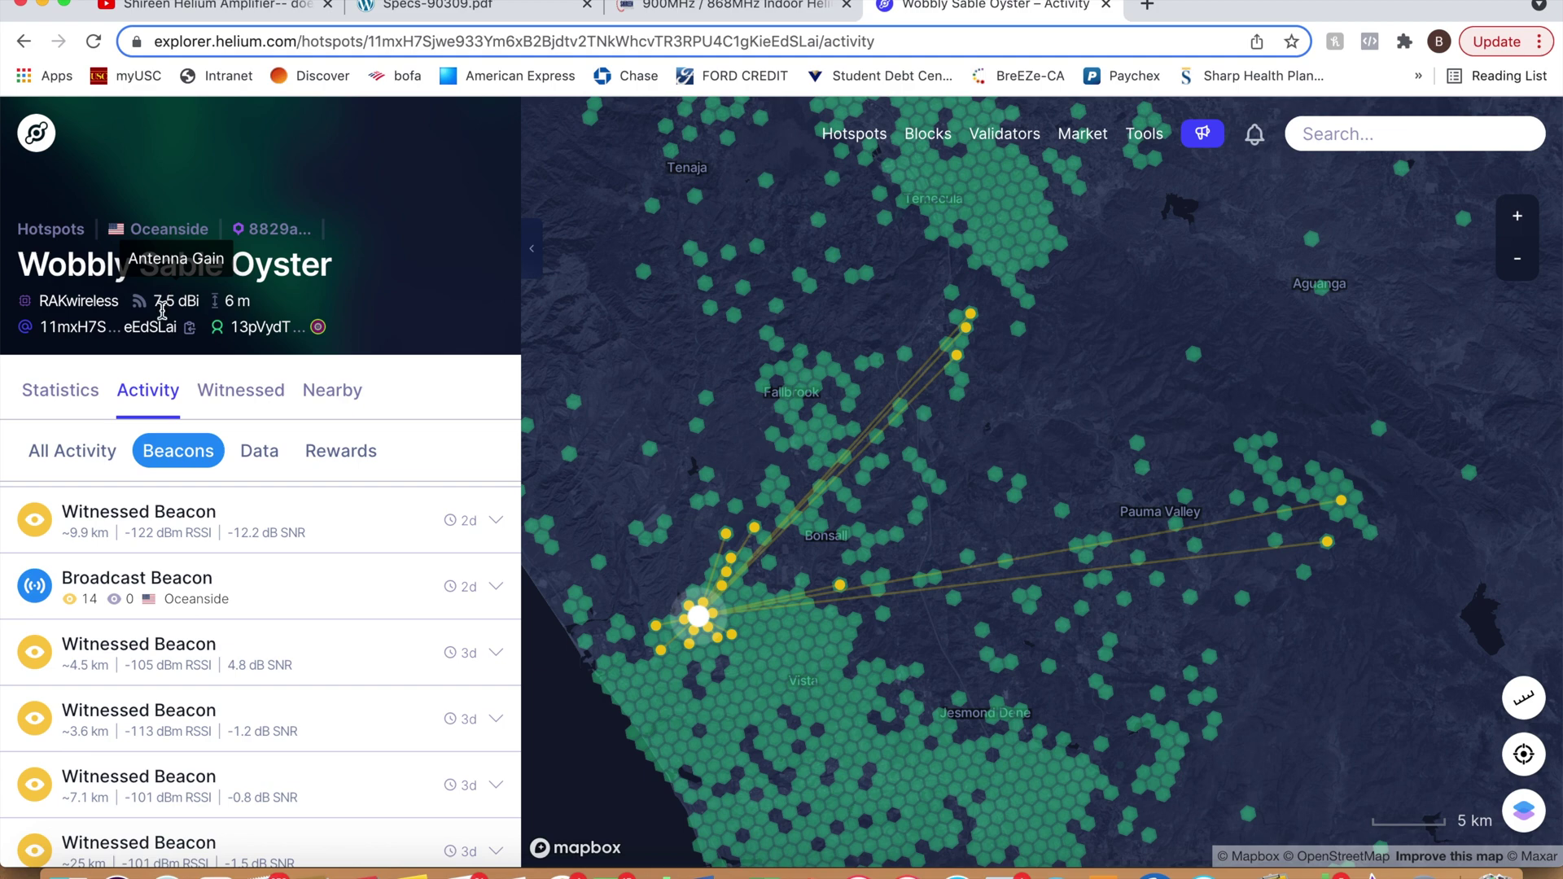
Review the latest entries in the hotspot's full activity list and look over the indoor Helium amplifier's product page
left_click(94, 466)
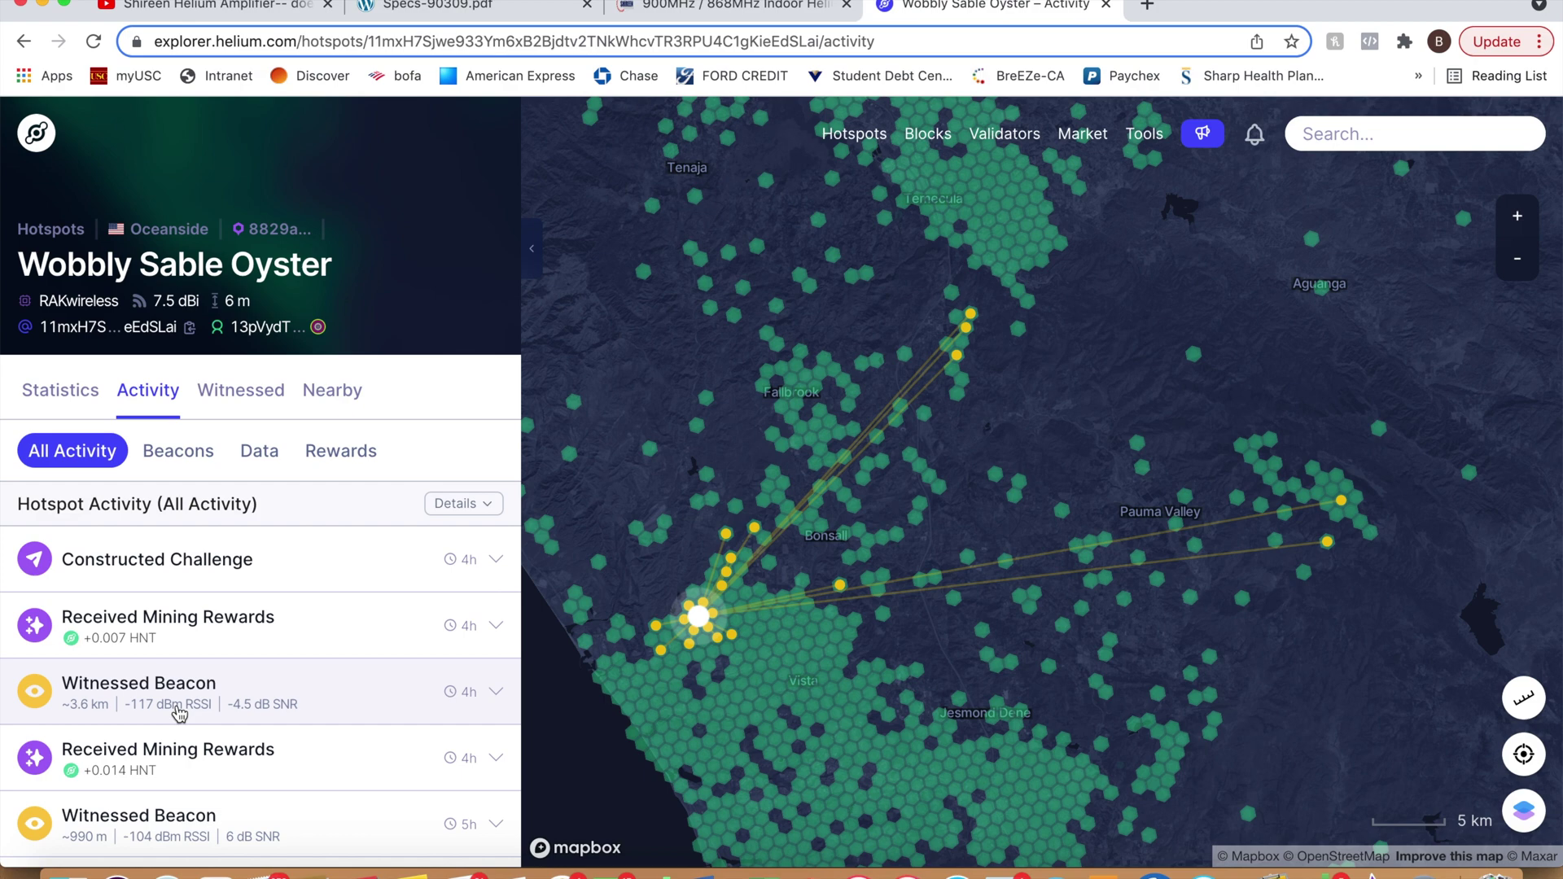
scroll(179, 714, "down", 5)
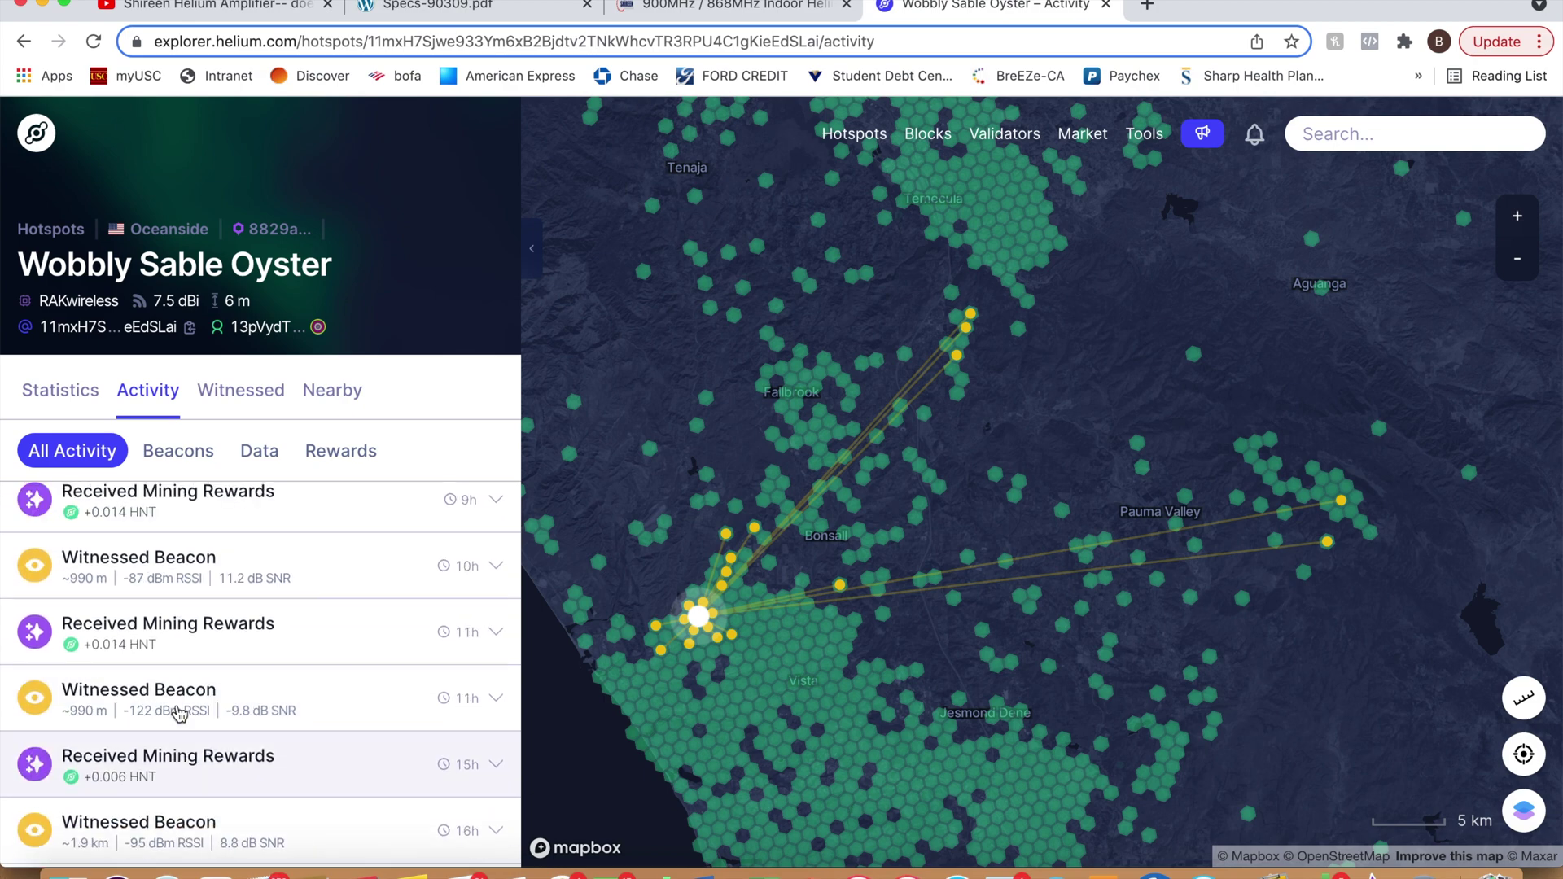
scroll(179, 714, "up", 5)
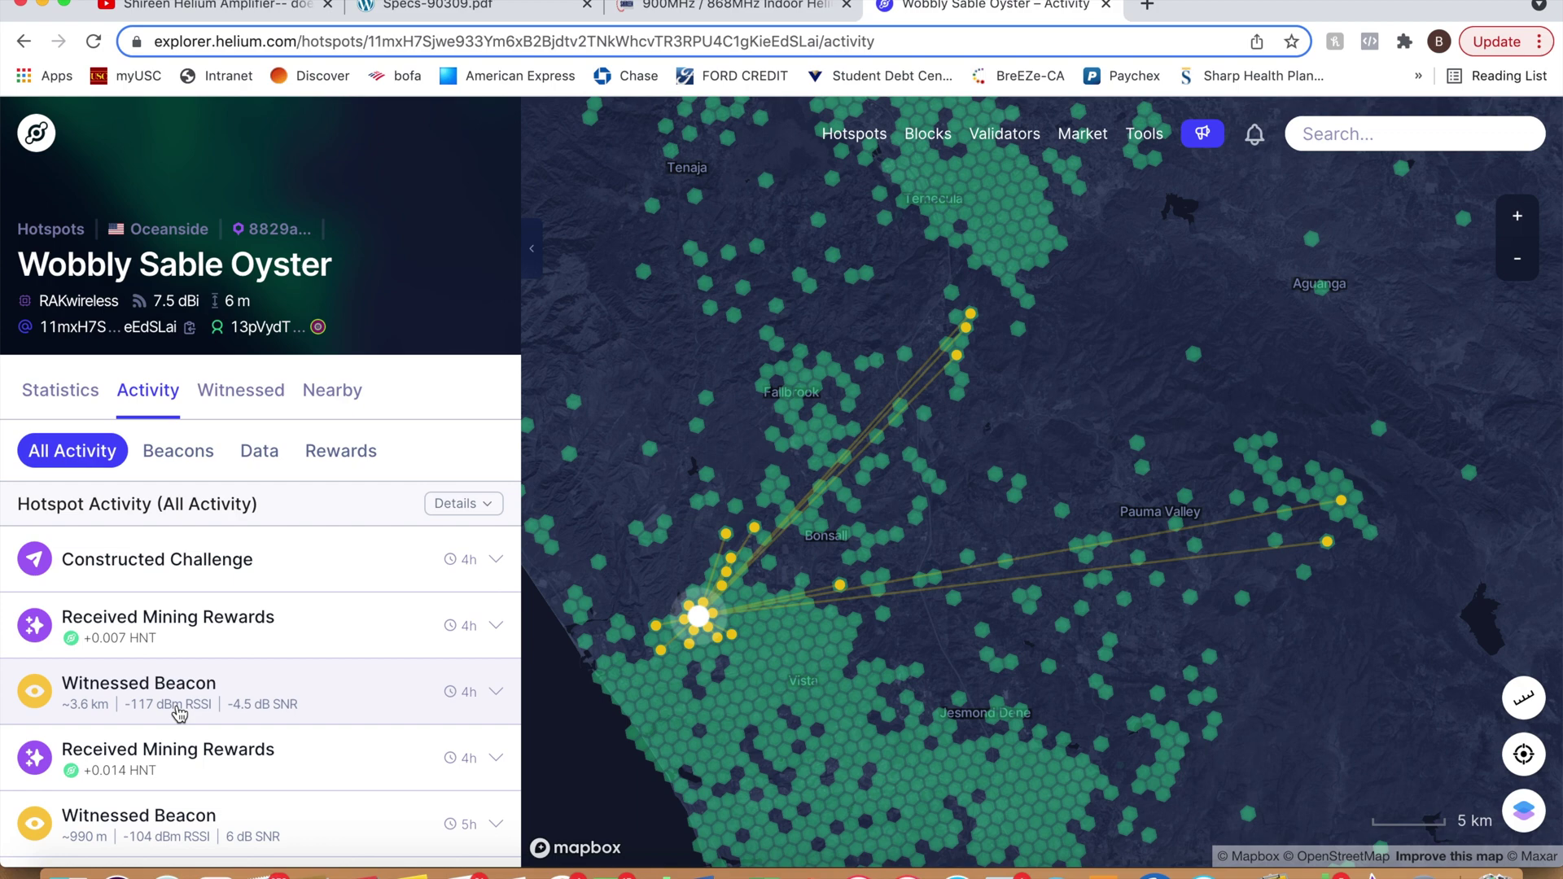
scroll(179, 714, "down", 2)
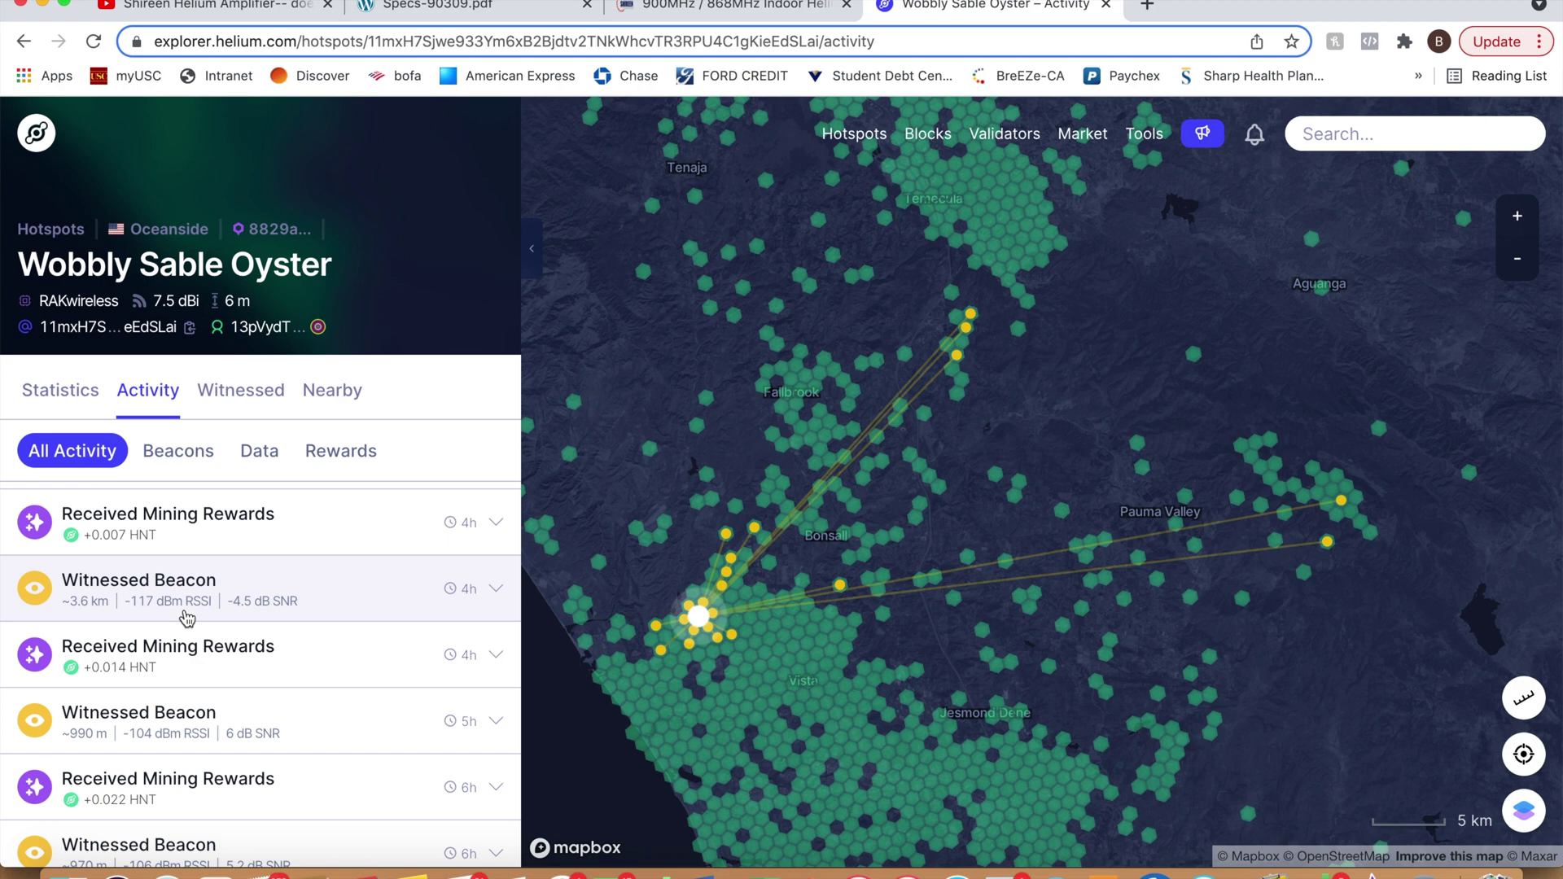
scroll(187, 618, "up", 1)
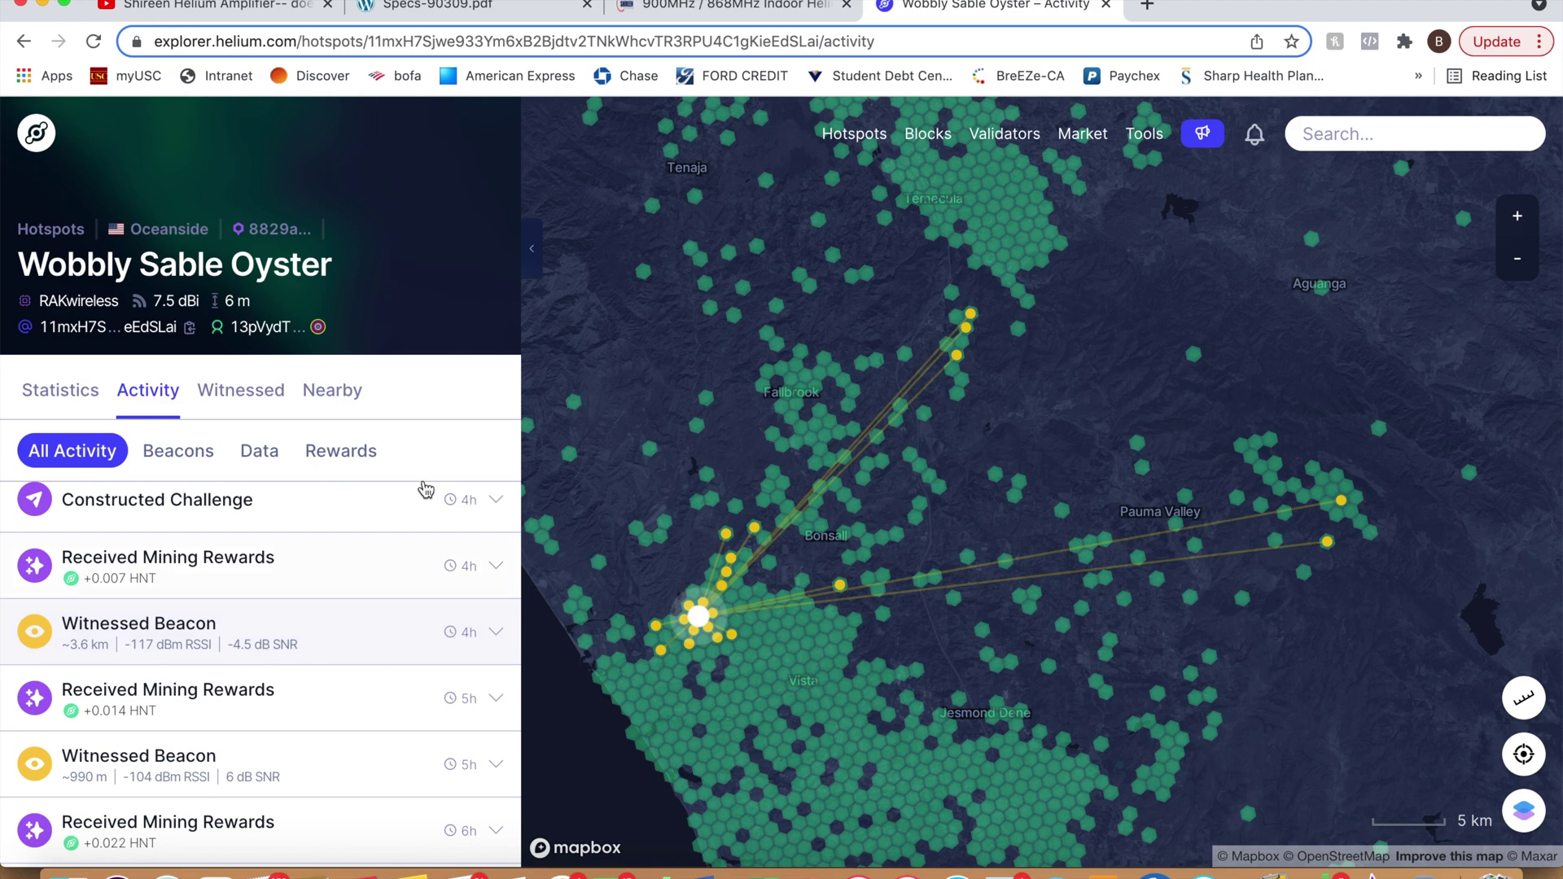
left_click(690, 10)
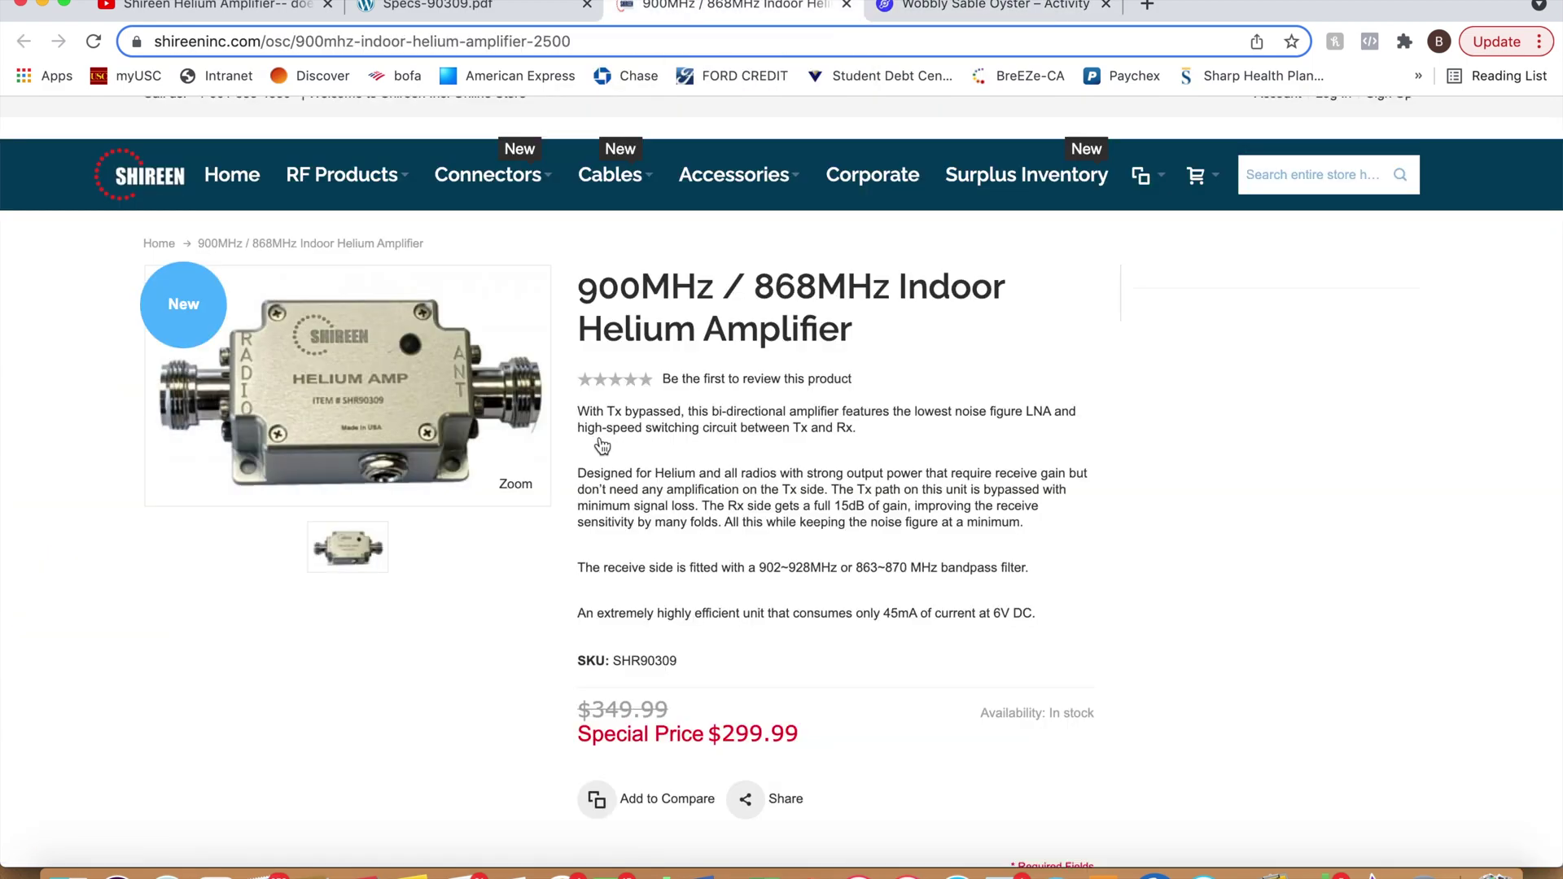
left_click(990, 5)
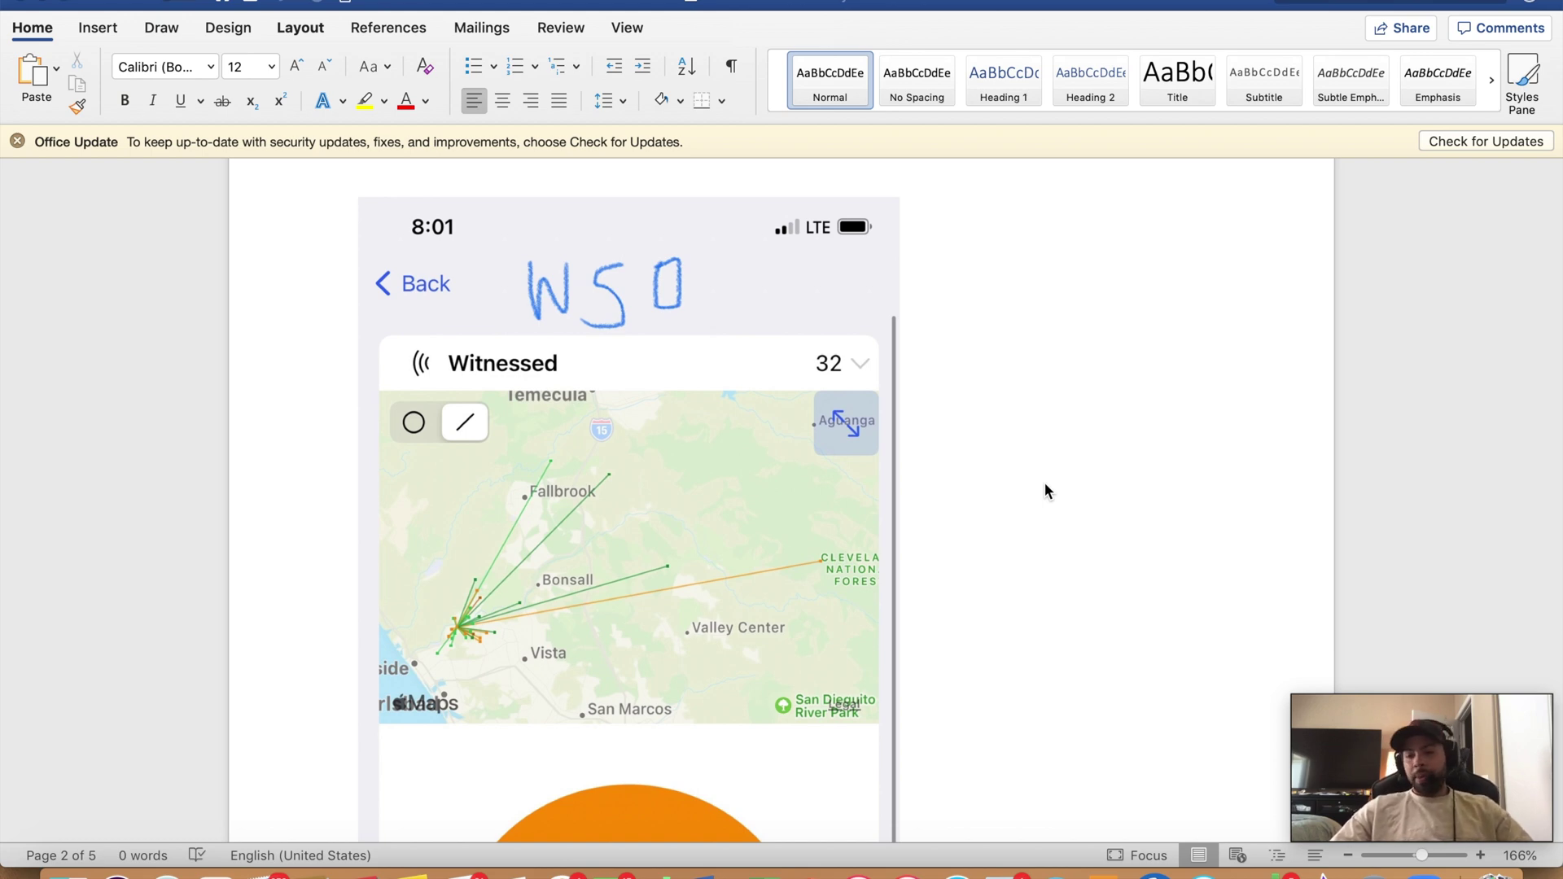
Switch to the Word document and examine the Witnessed map screenshot marked WSO on page 2
scroll(1046, 489, "up", 1)
scroll(1046, 489, "down", 2)
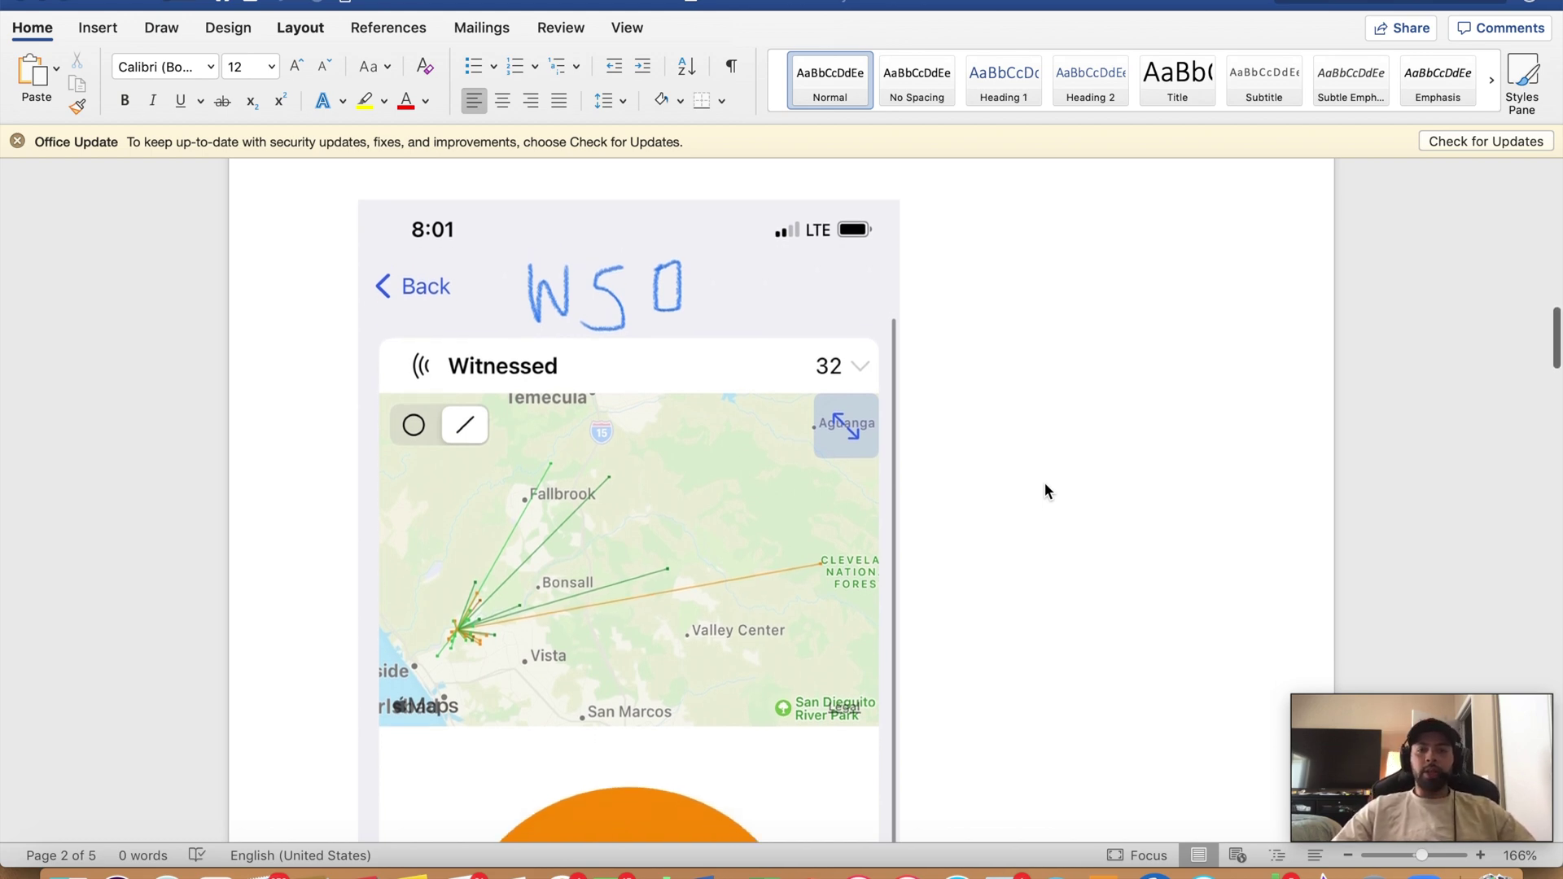
scroll(1046, 484, "down", 1)
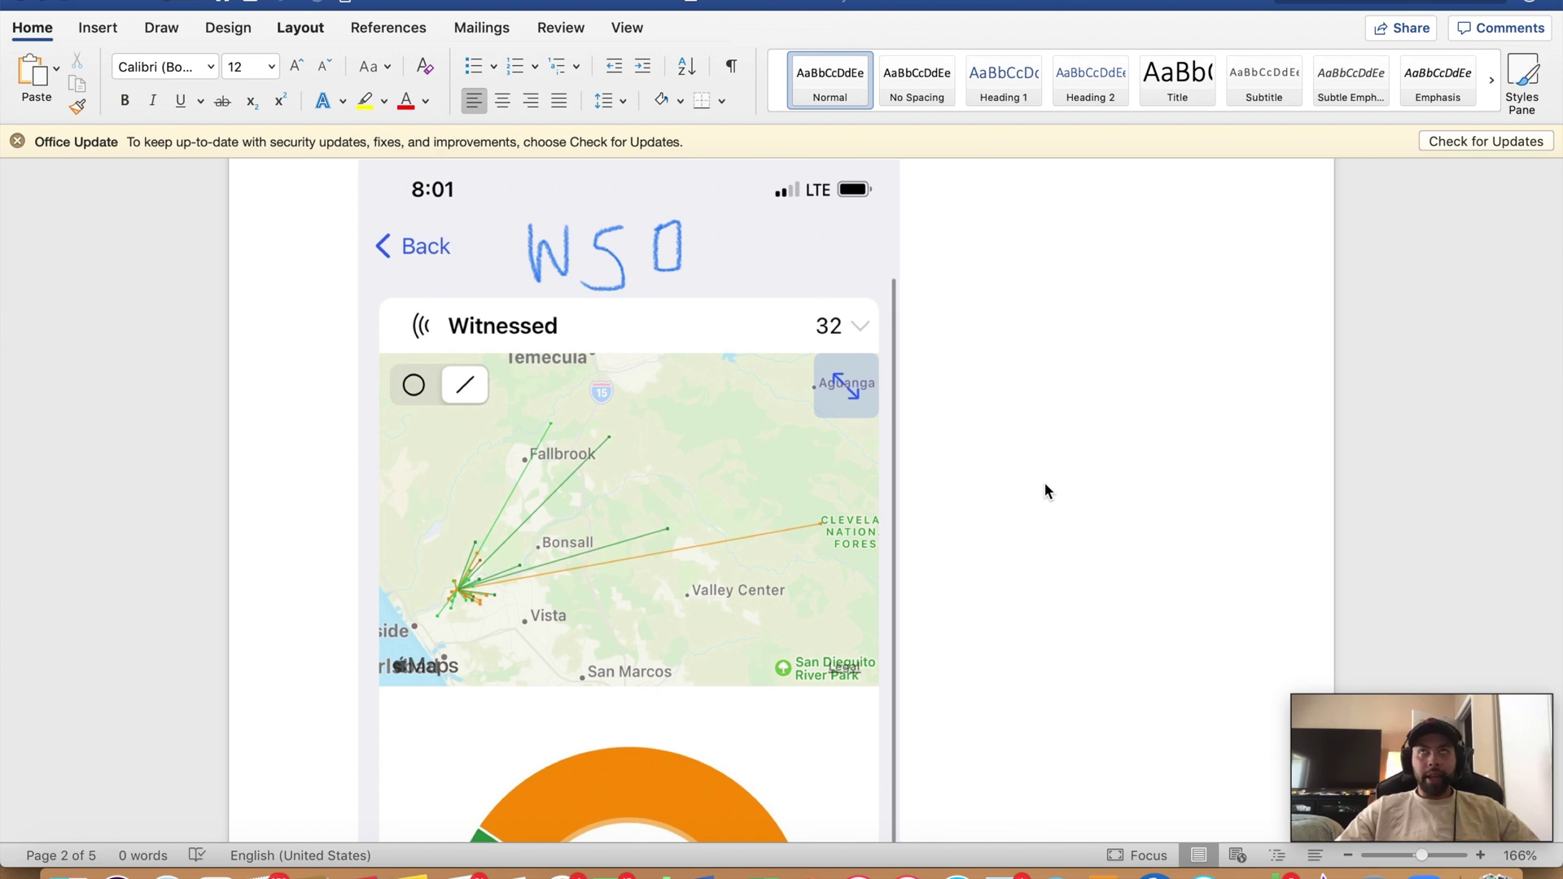
scroll(1045, 488, "up", 1)
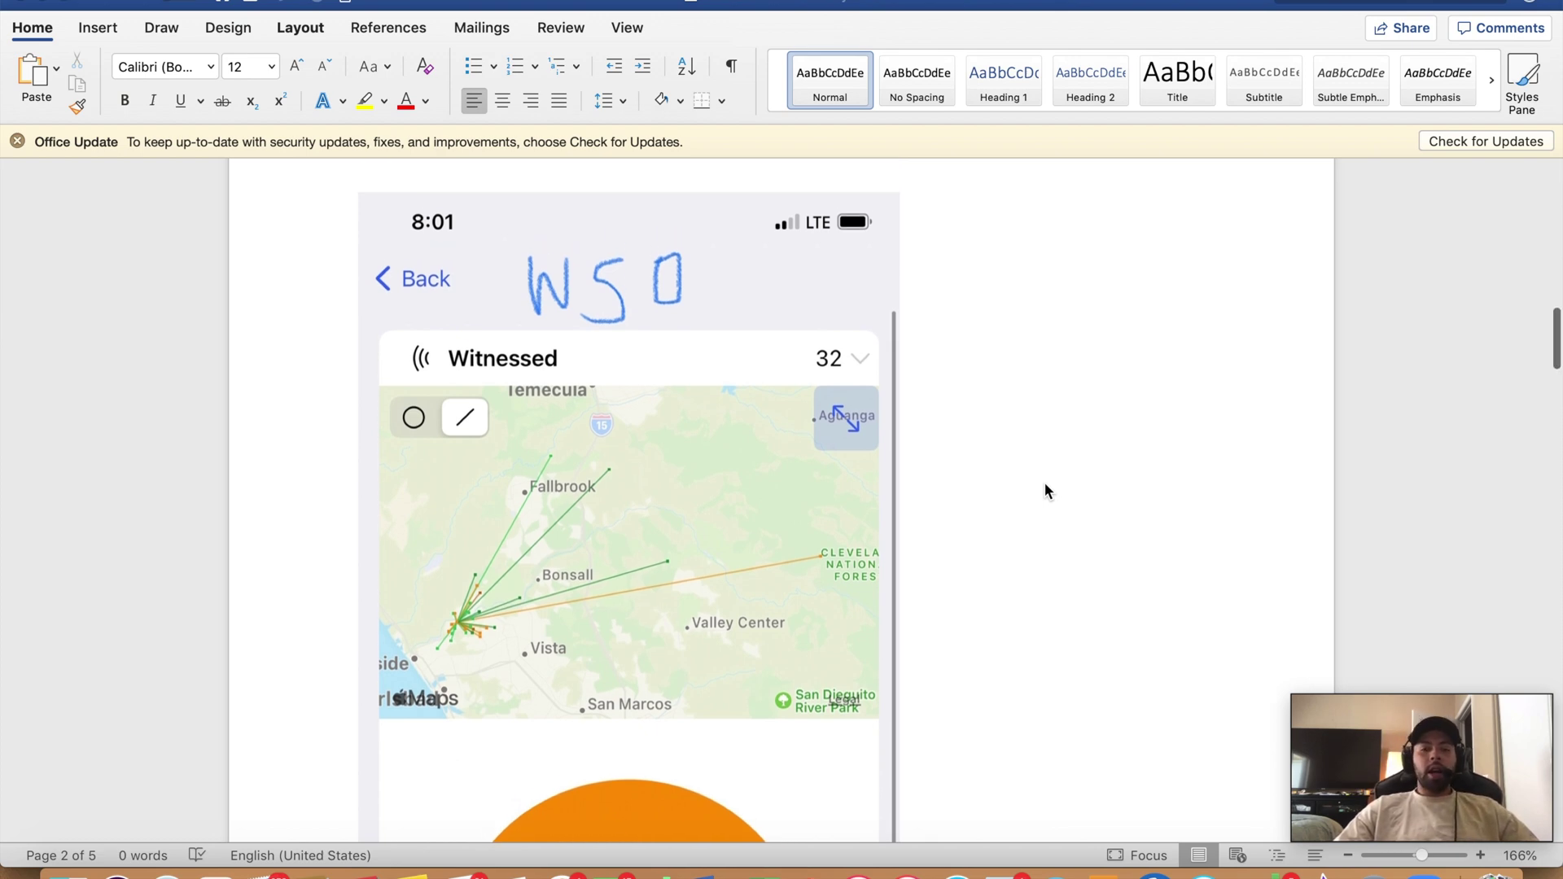
scroll(1045, 489, "down", 2)
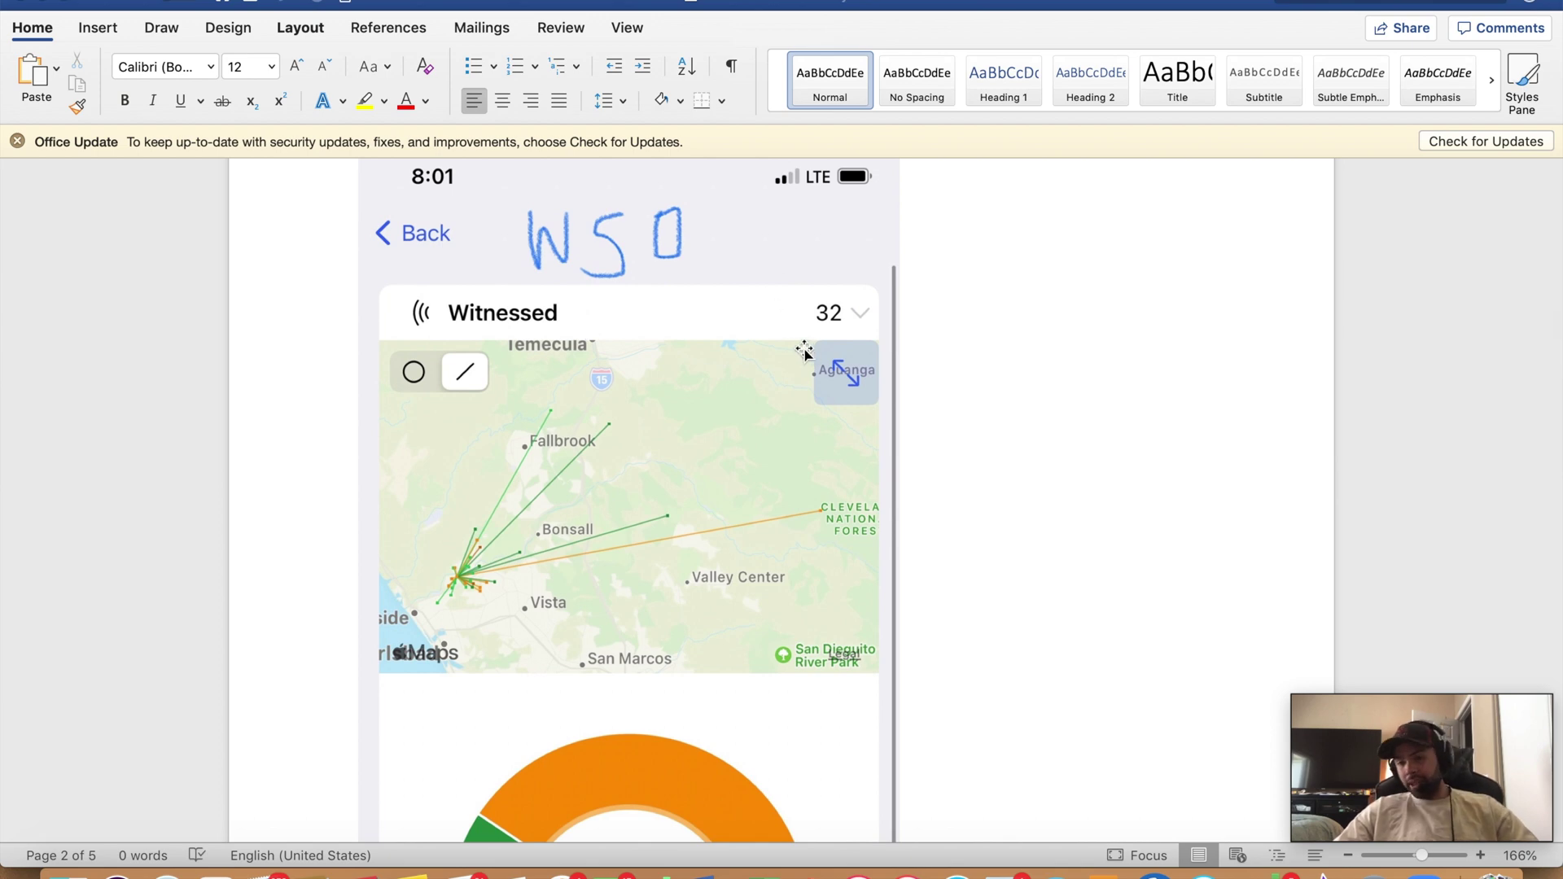
scroll(633, 310, "up", 5)
scroll(634, 310, "down", 13)
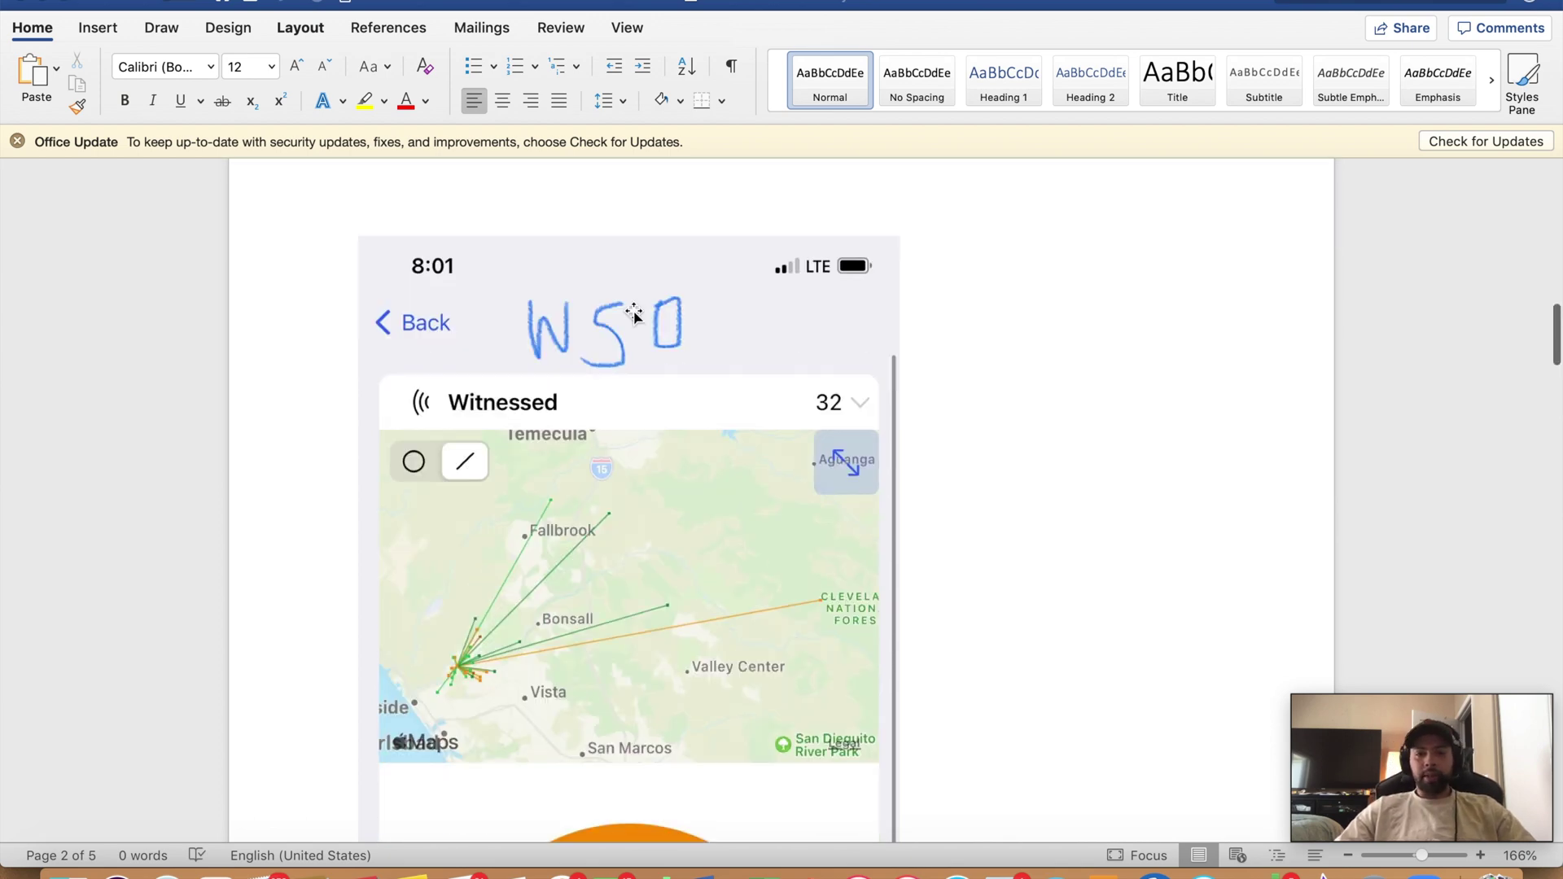
scroll(634, 310, "up", 13)
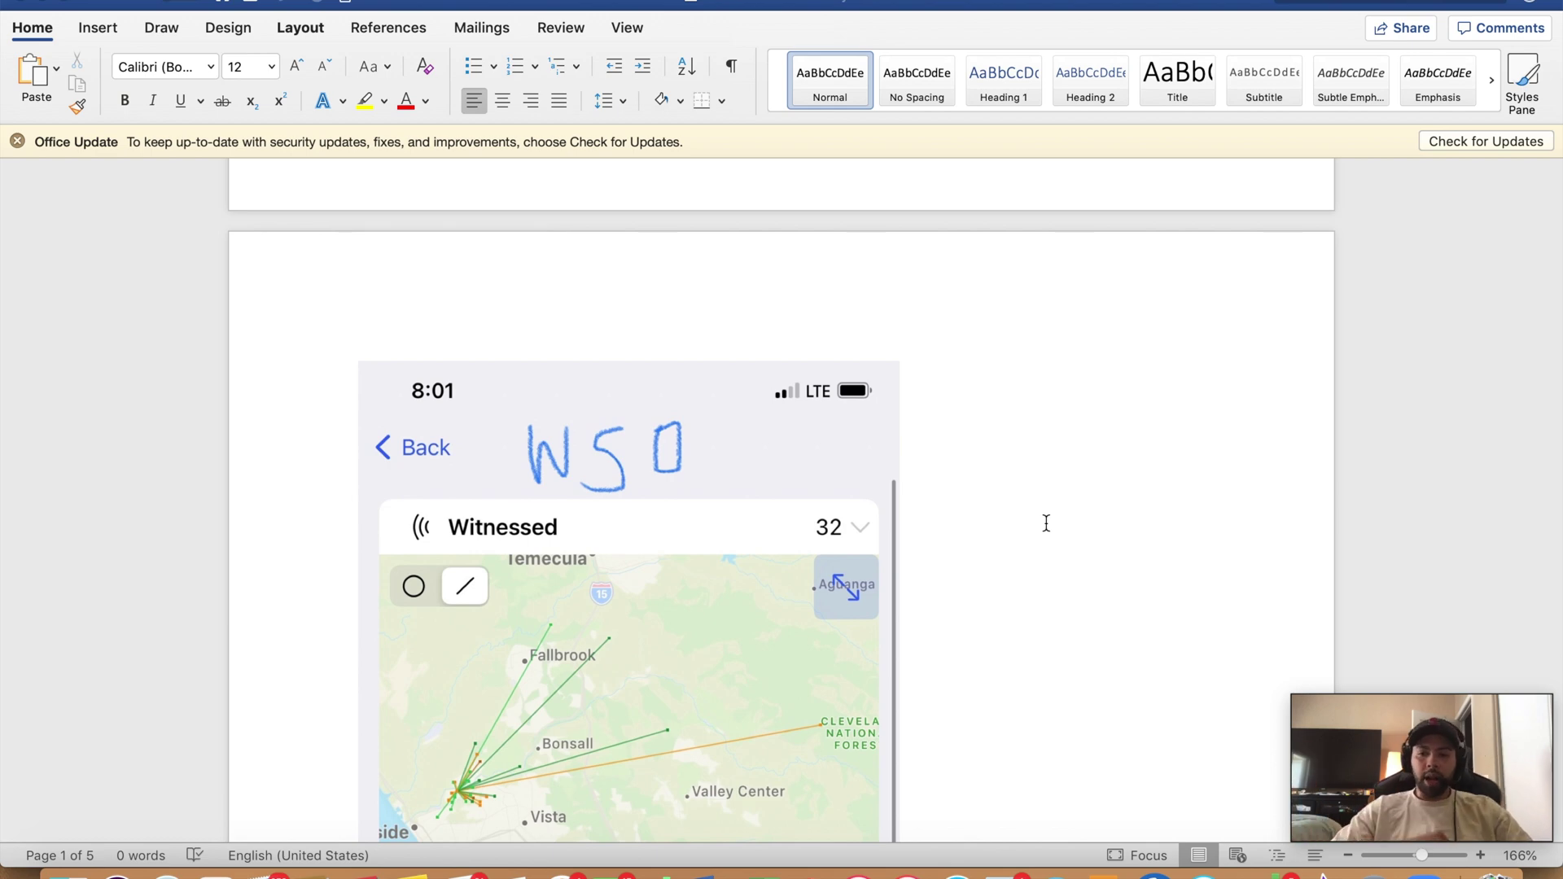
scroll(1037, 554, "down", 2)
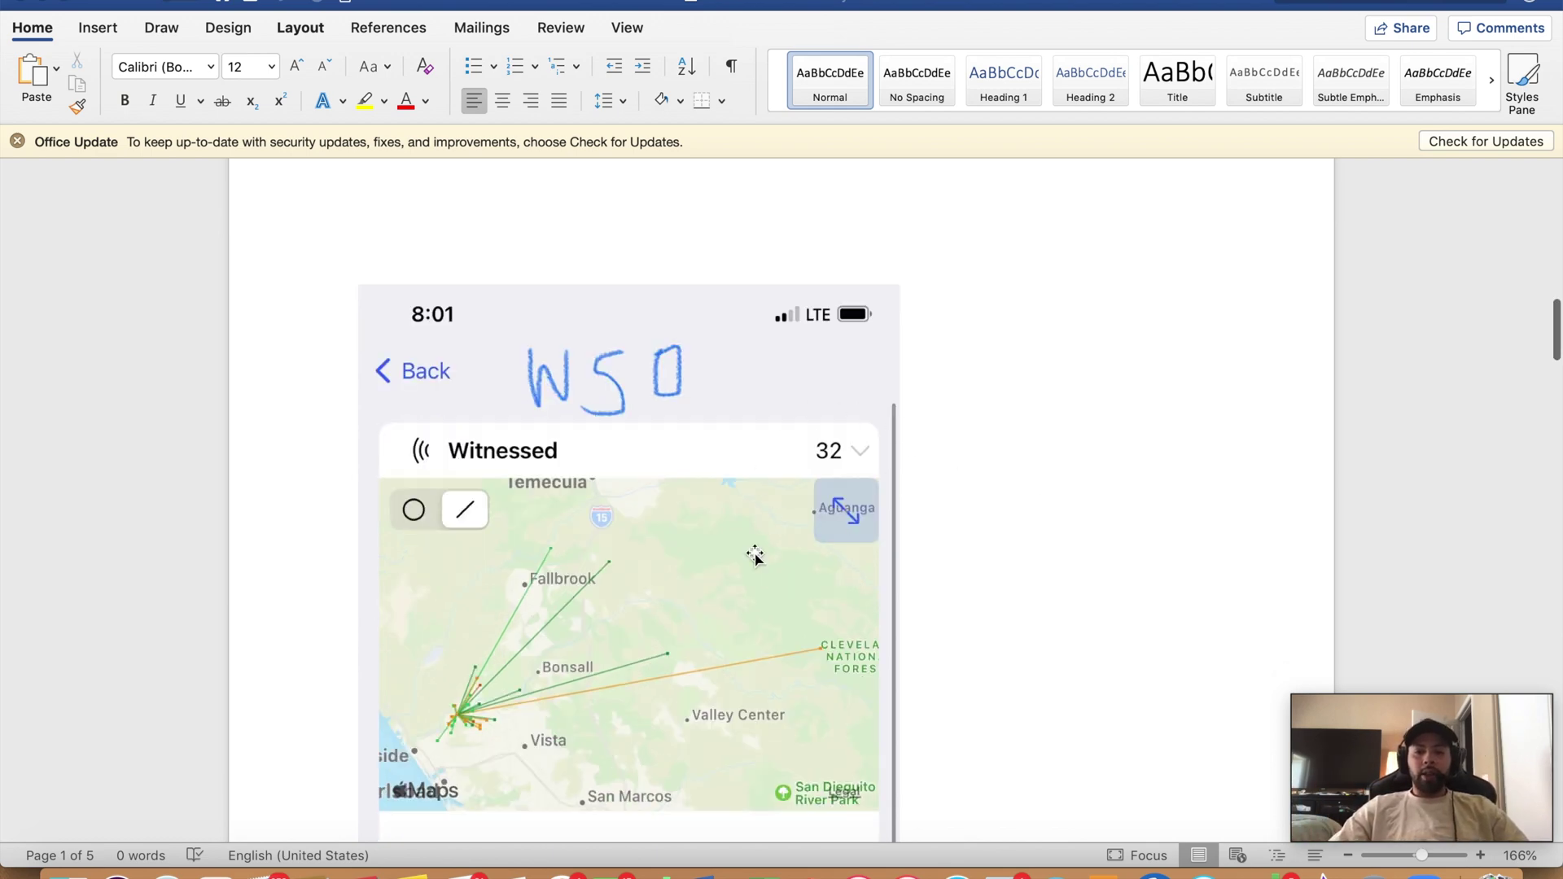
scroll(1038, 572, "down", 1)
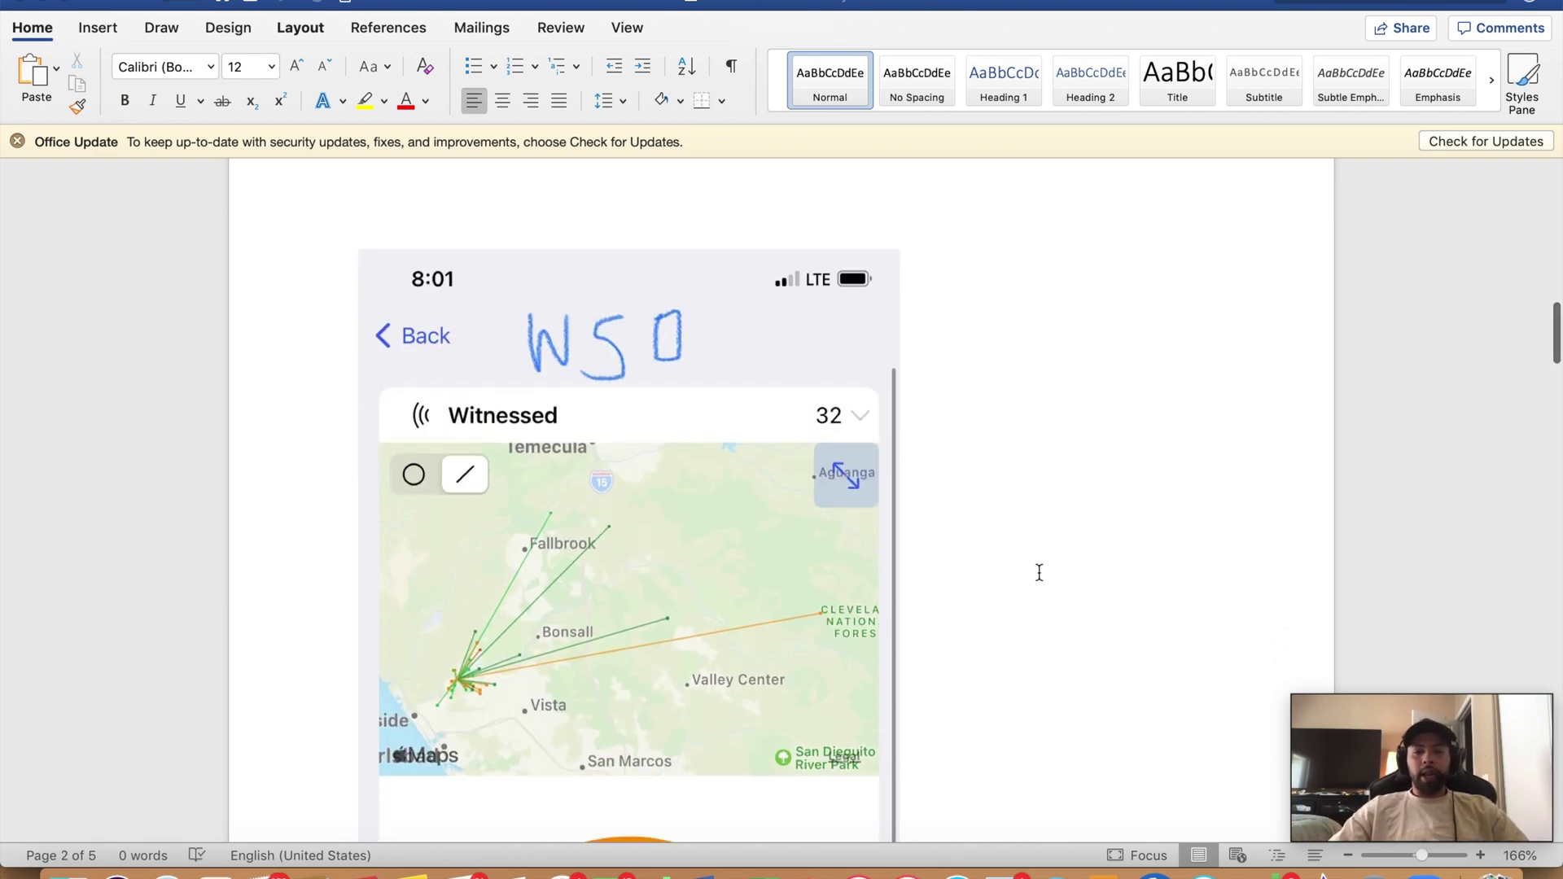
Compare the daily April HNT earnings table with the series of Witnessed screenshots through page 5 of the document
scroll(1038, 572, "up", 20)
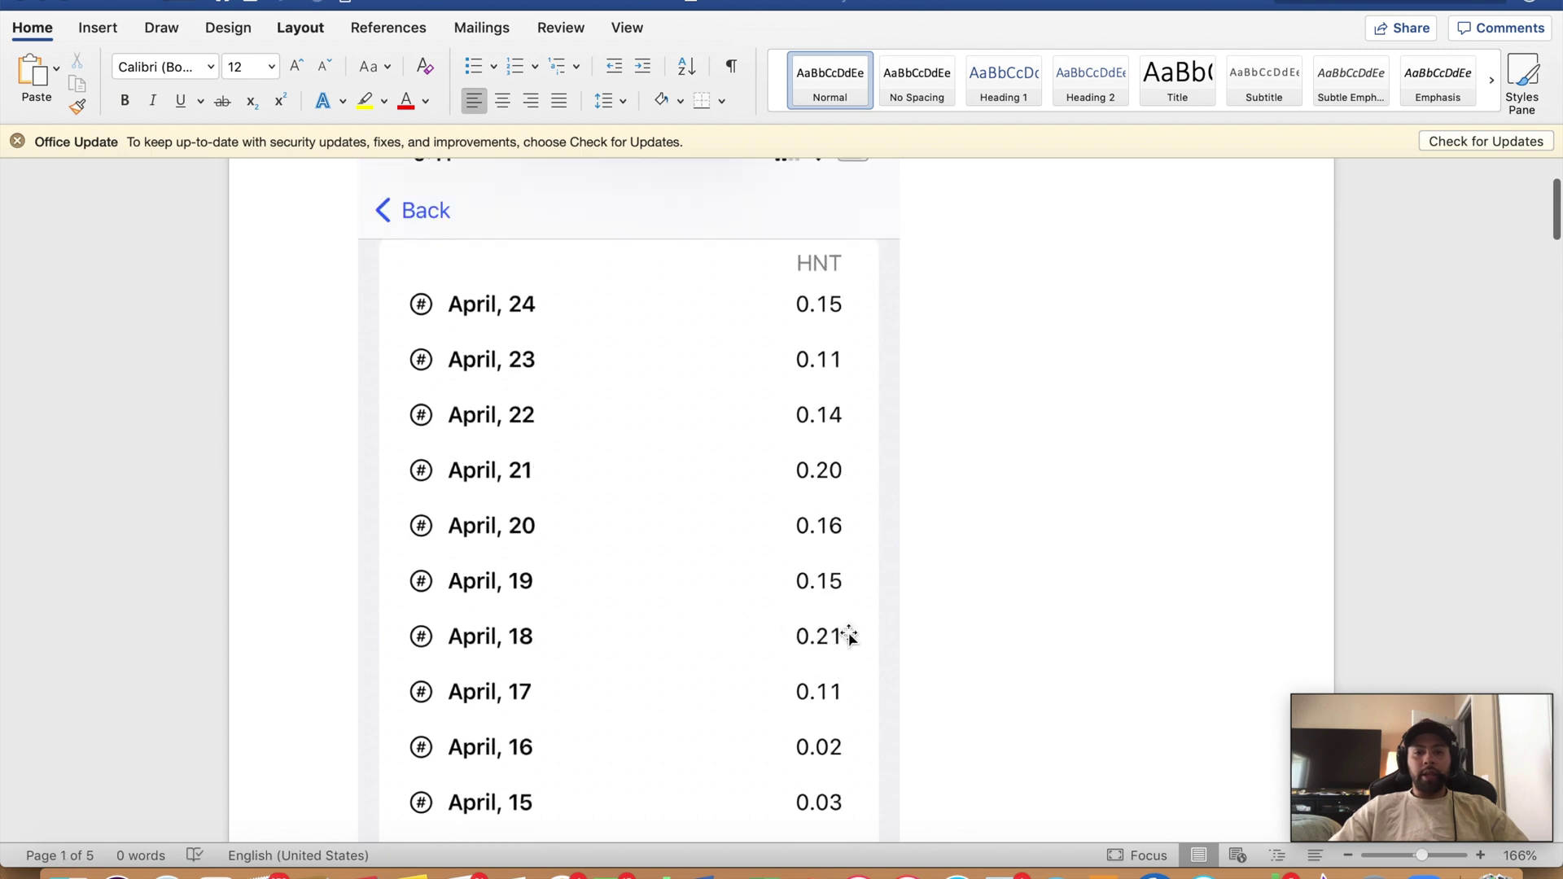
scroll(1039, 643, "down", 20)
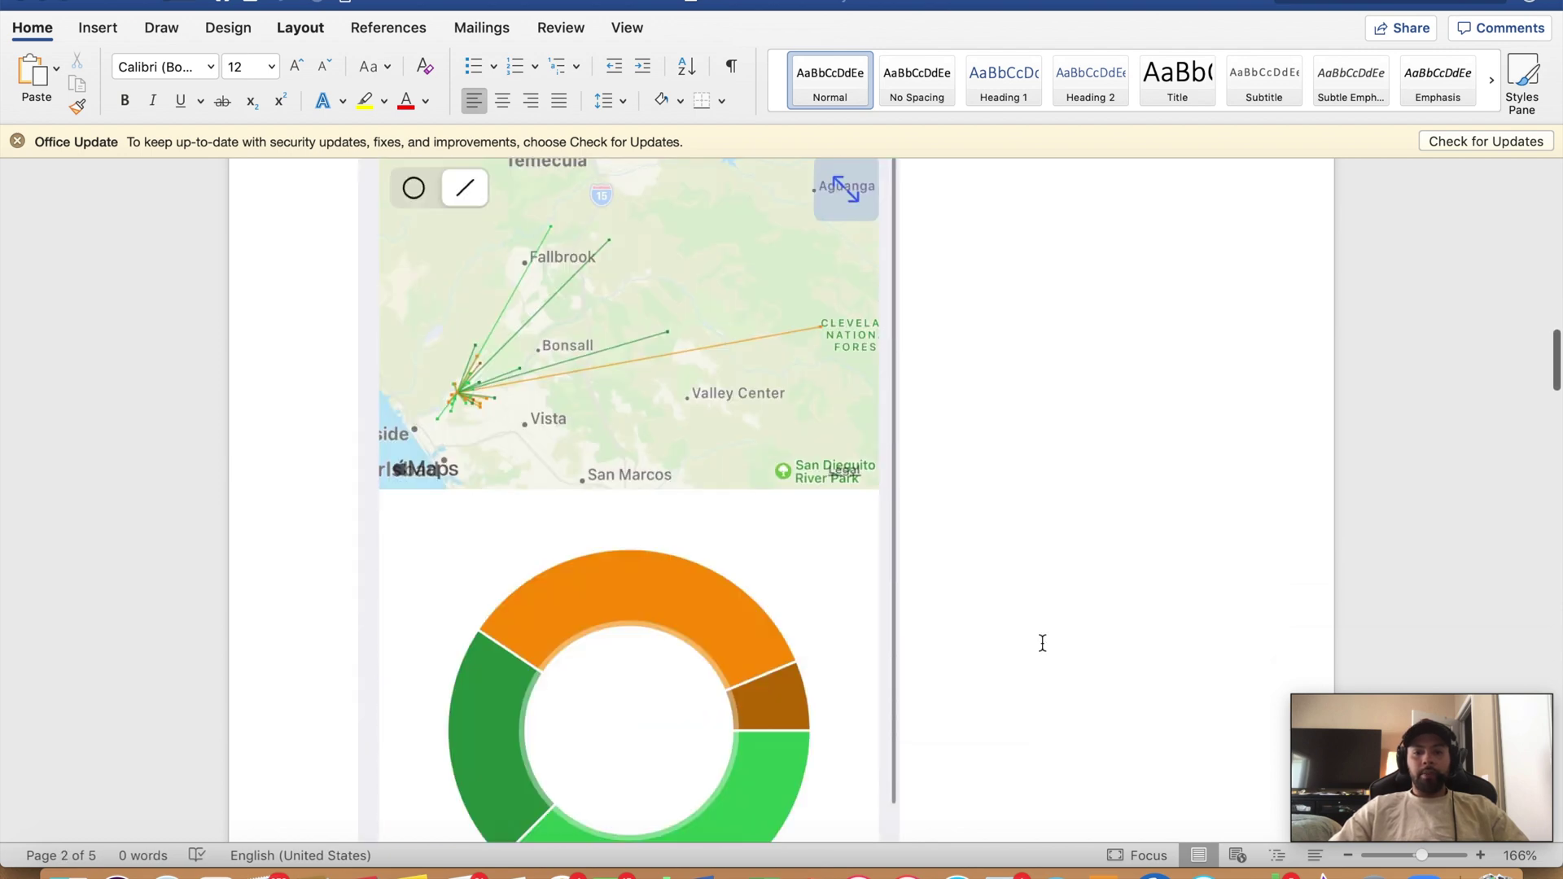
scroll(1042, 643, "down", 15)
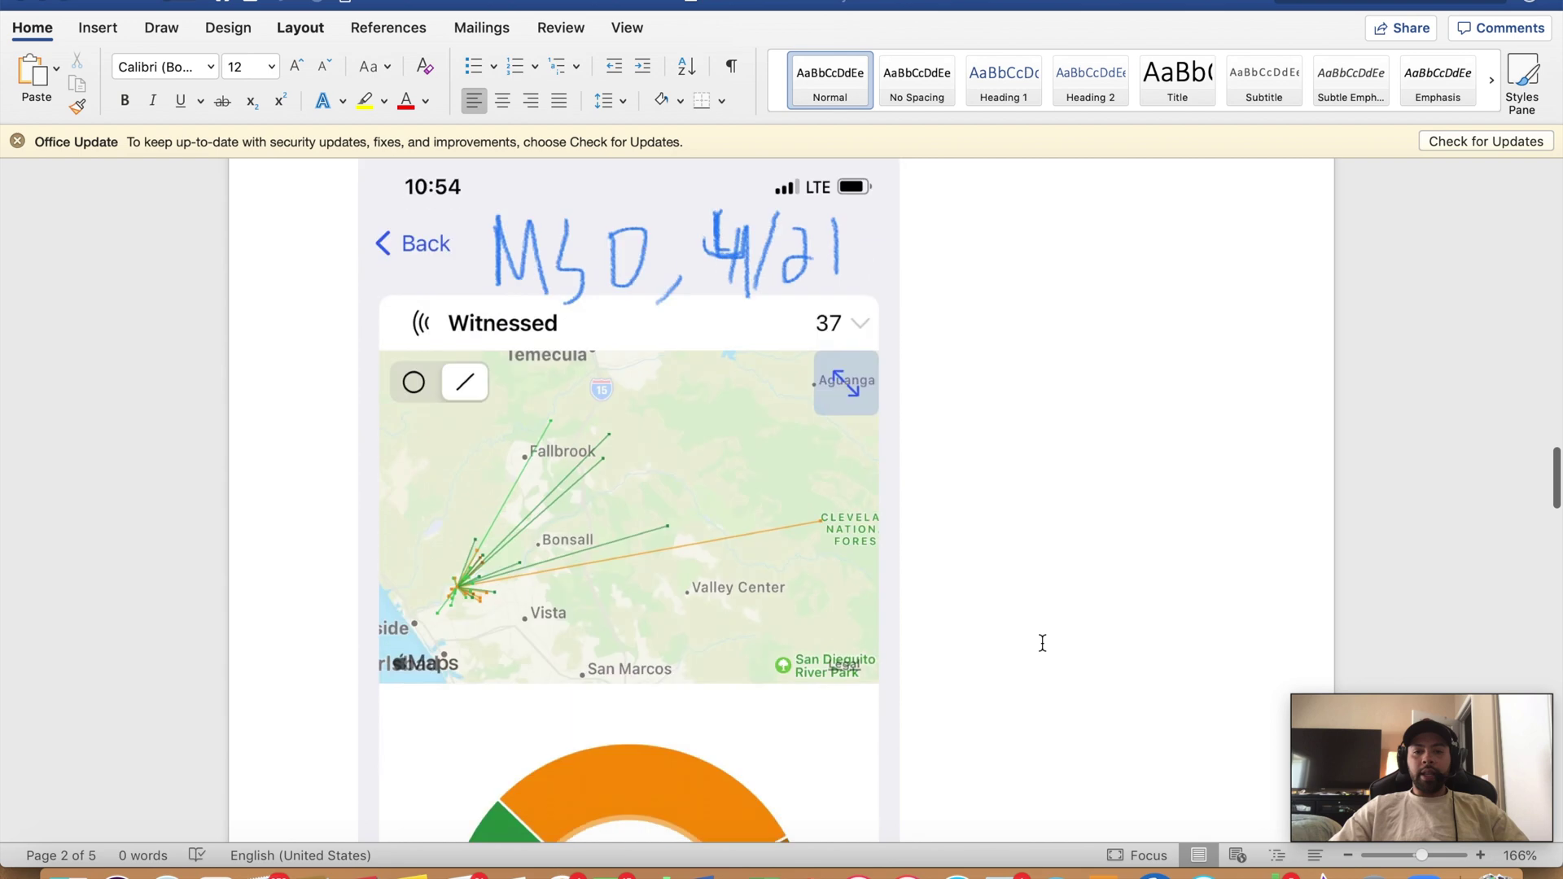
scroll(1118, 481, "down", 2)
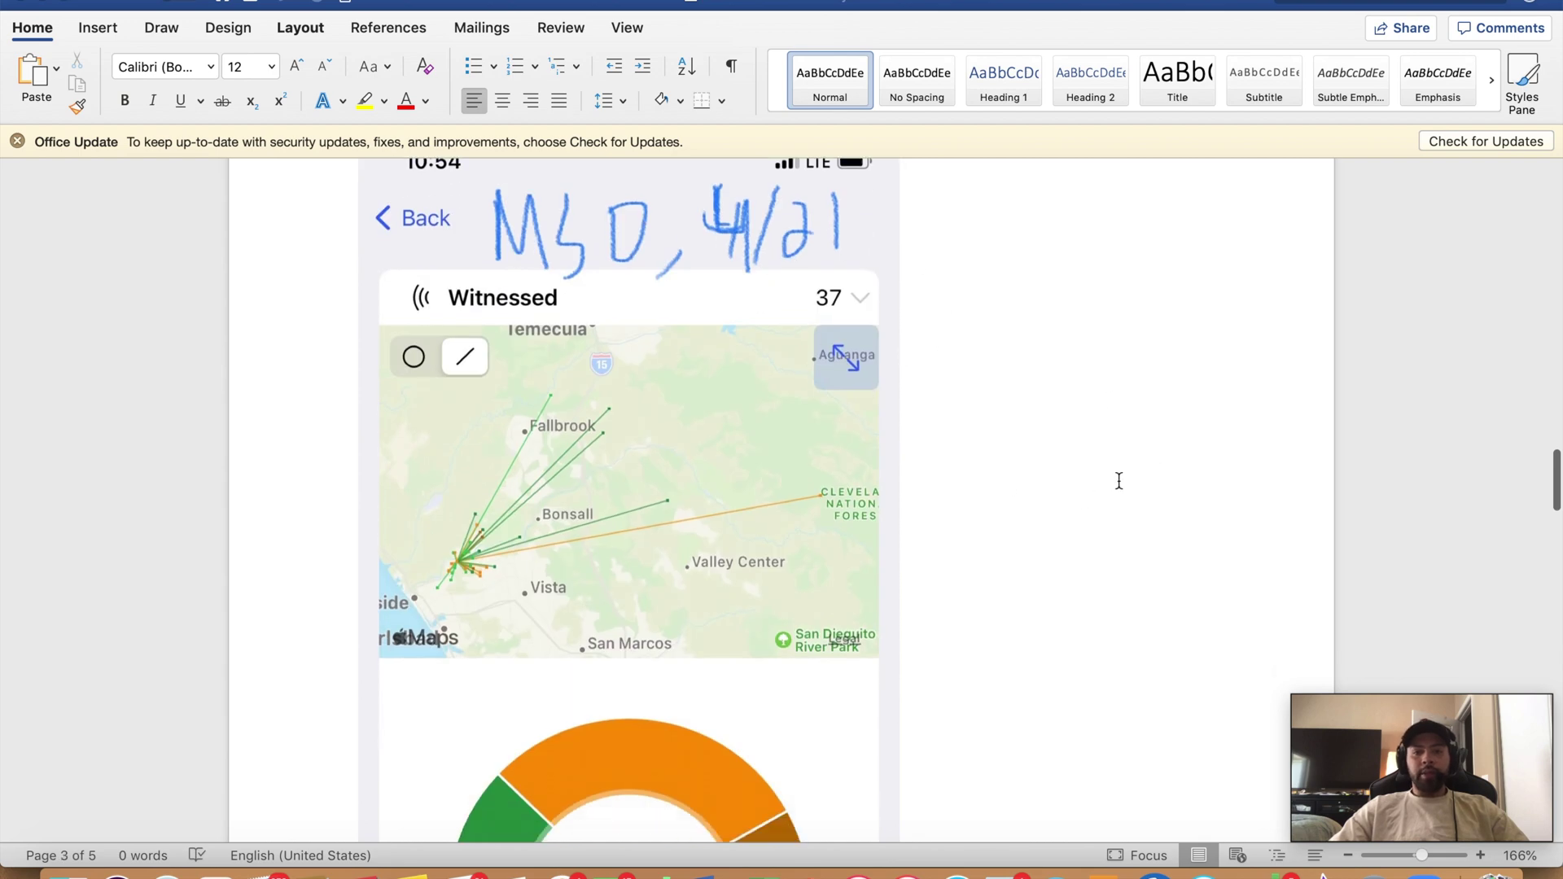
scroll(1119, 481, "down", 20)
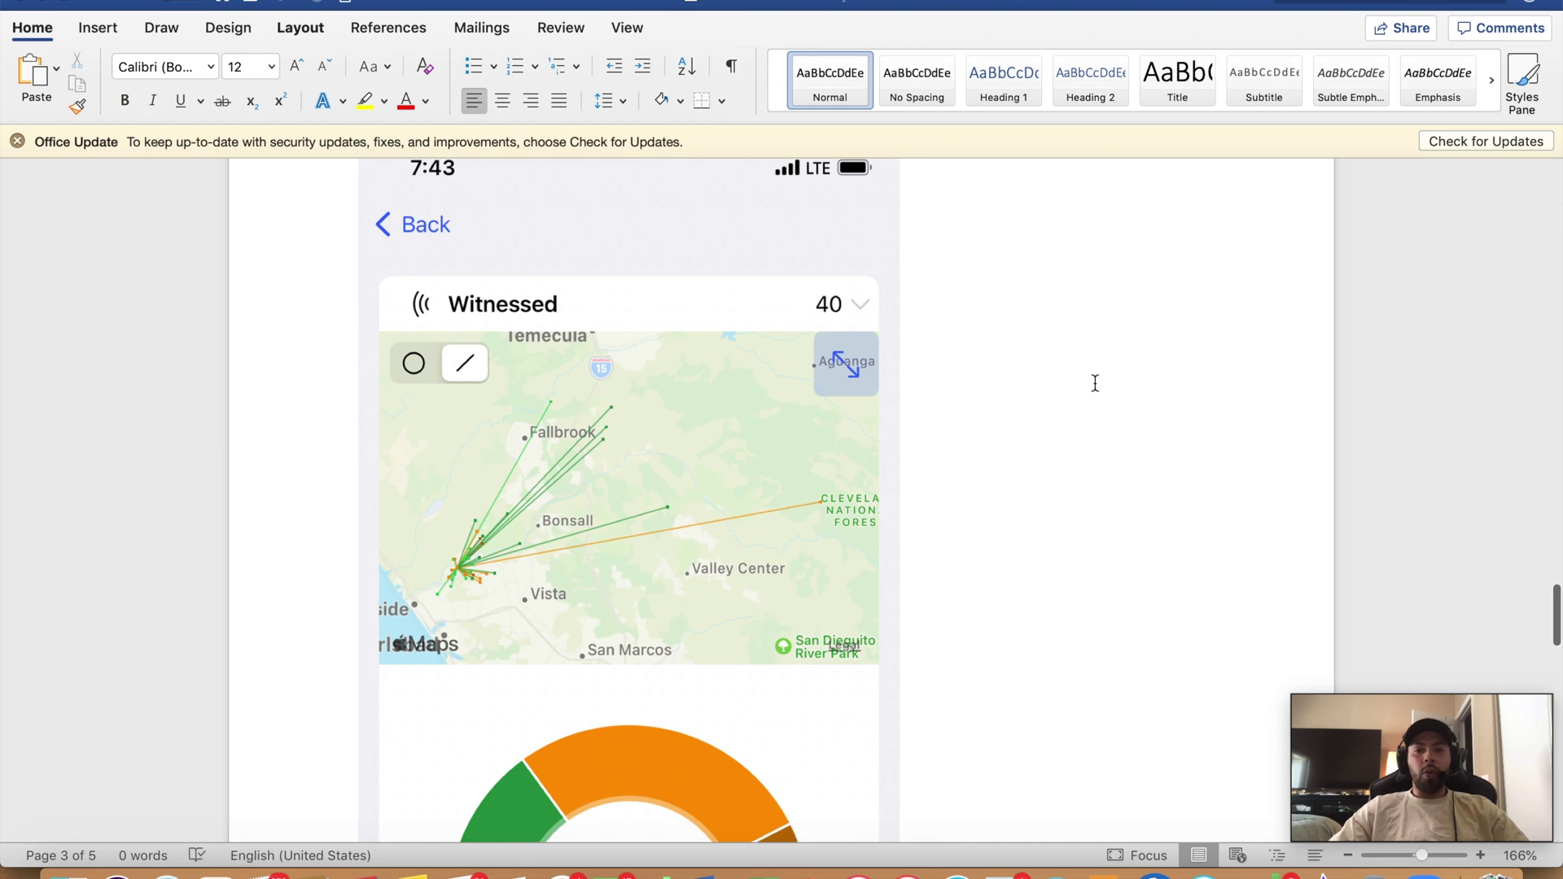
scroll(862, 530, "down", 20)
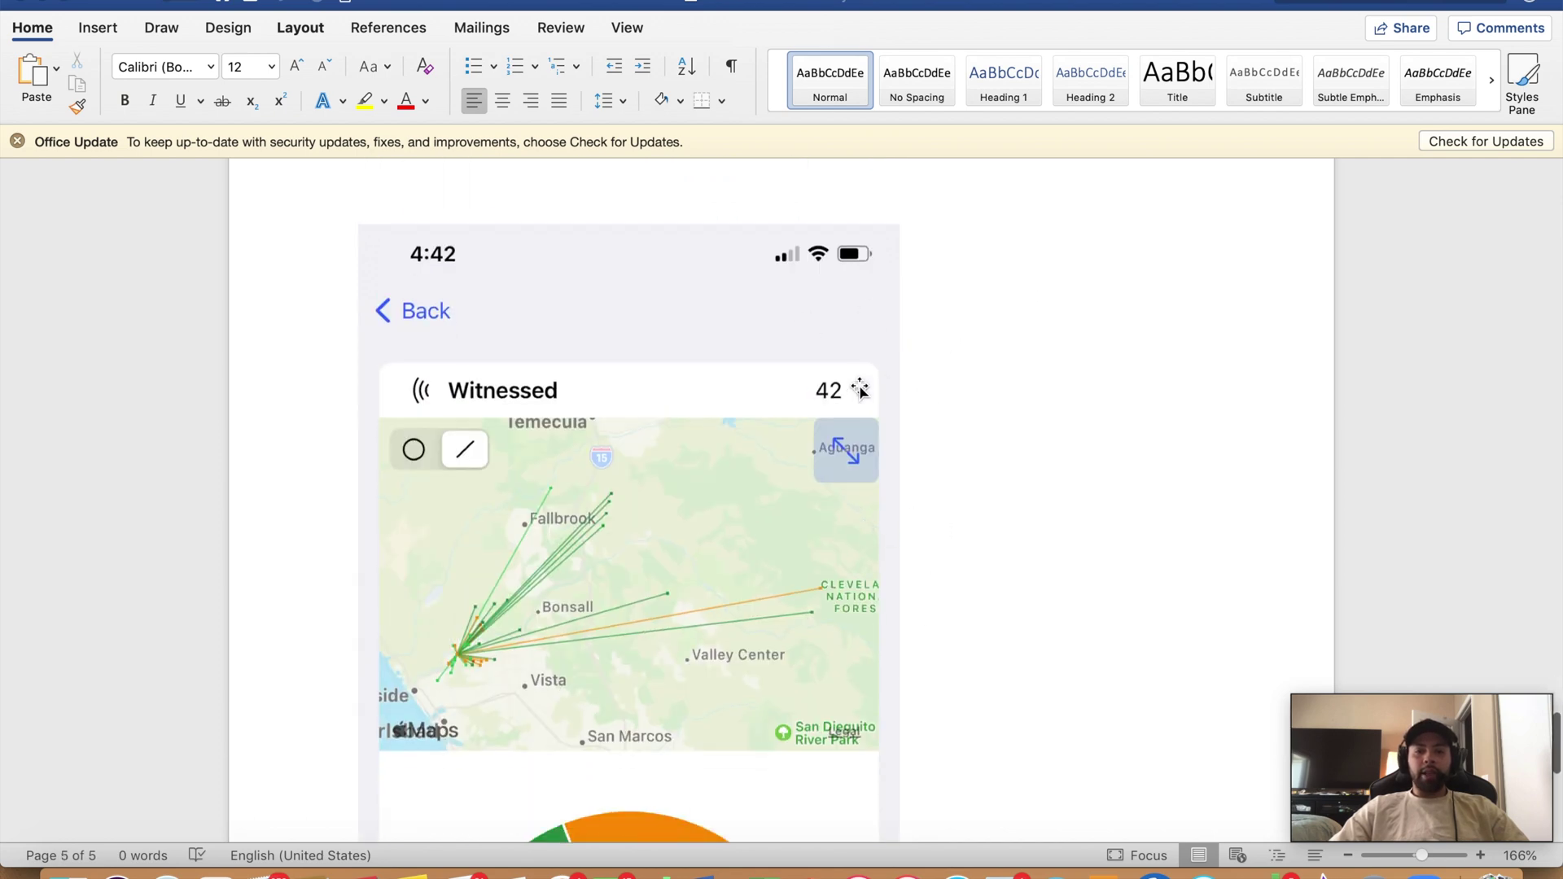
Compare the Witnessed screenshots and their Transmit Scale Distribution from page 5 back to the WSO map on page 2
scroll(986, 514, "down", 3)
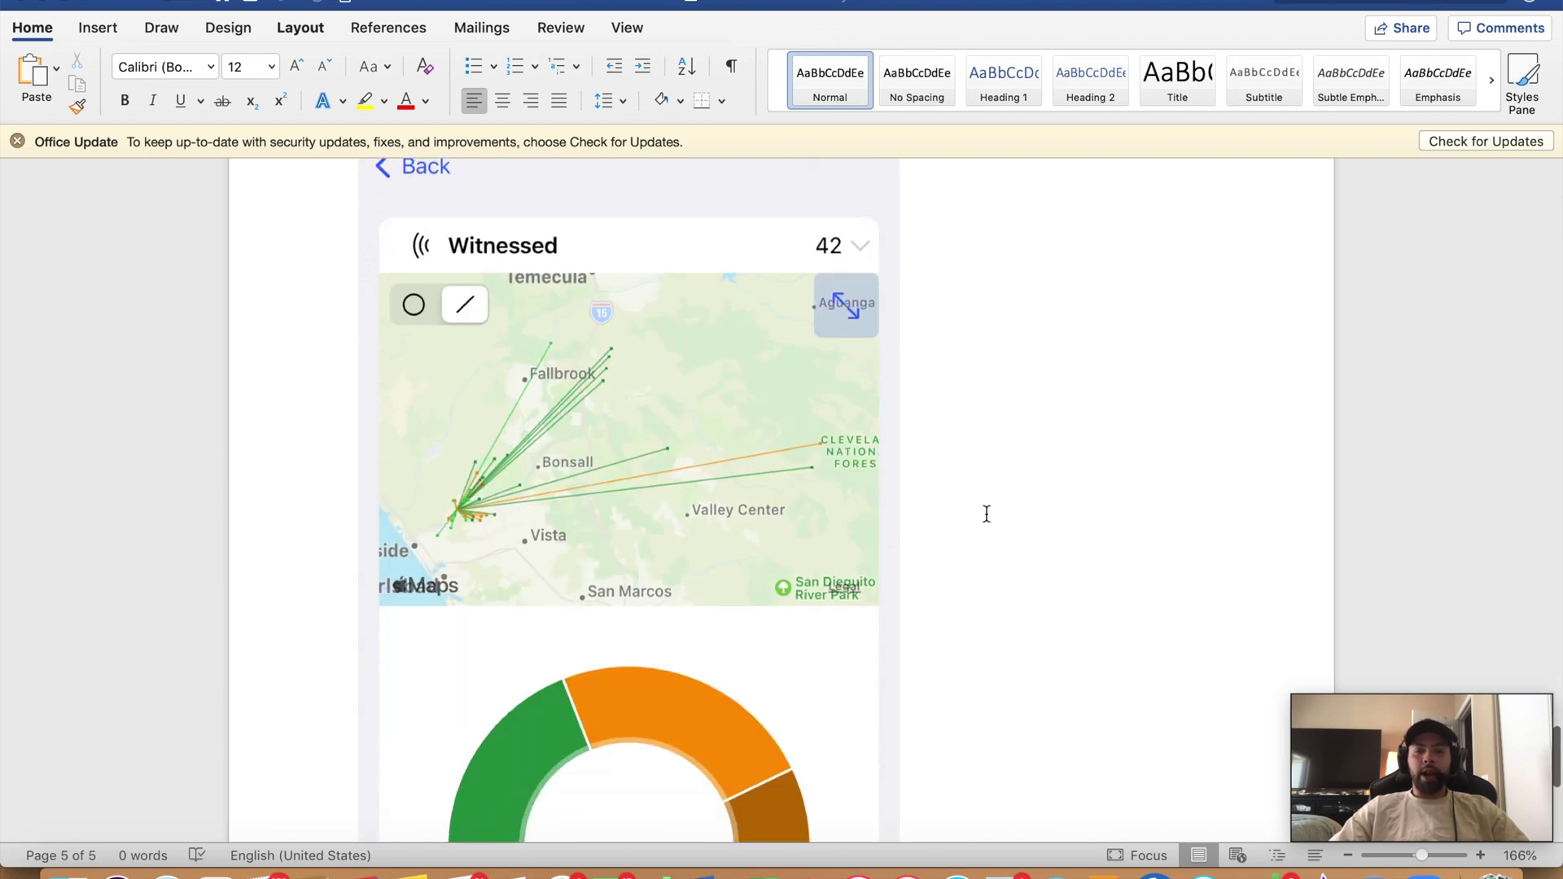
scroll(1043, 471, "up", 1)
scroll(1046, 472, "down", 10)
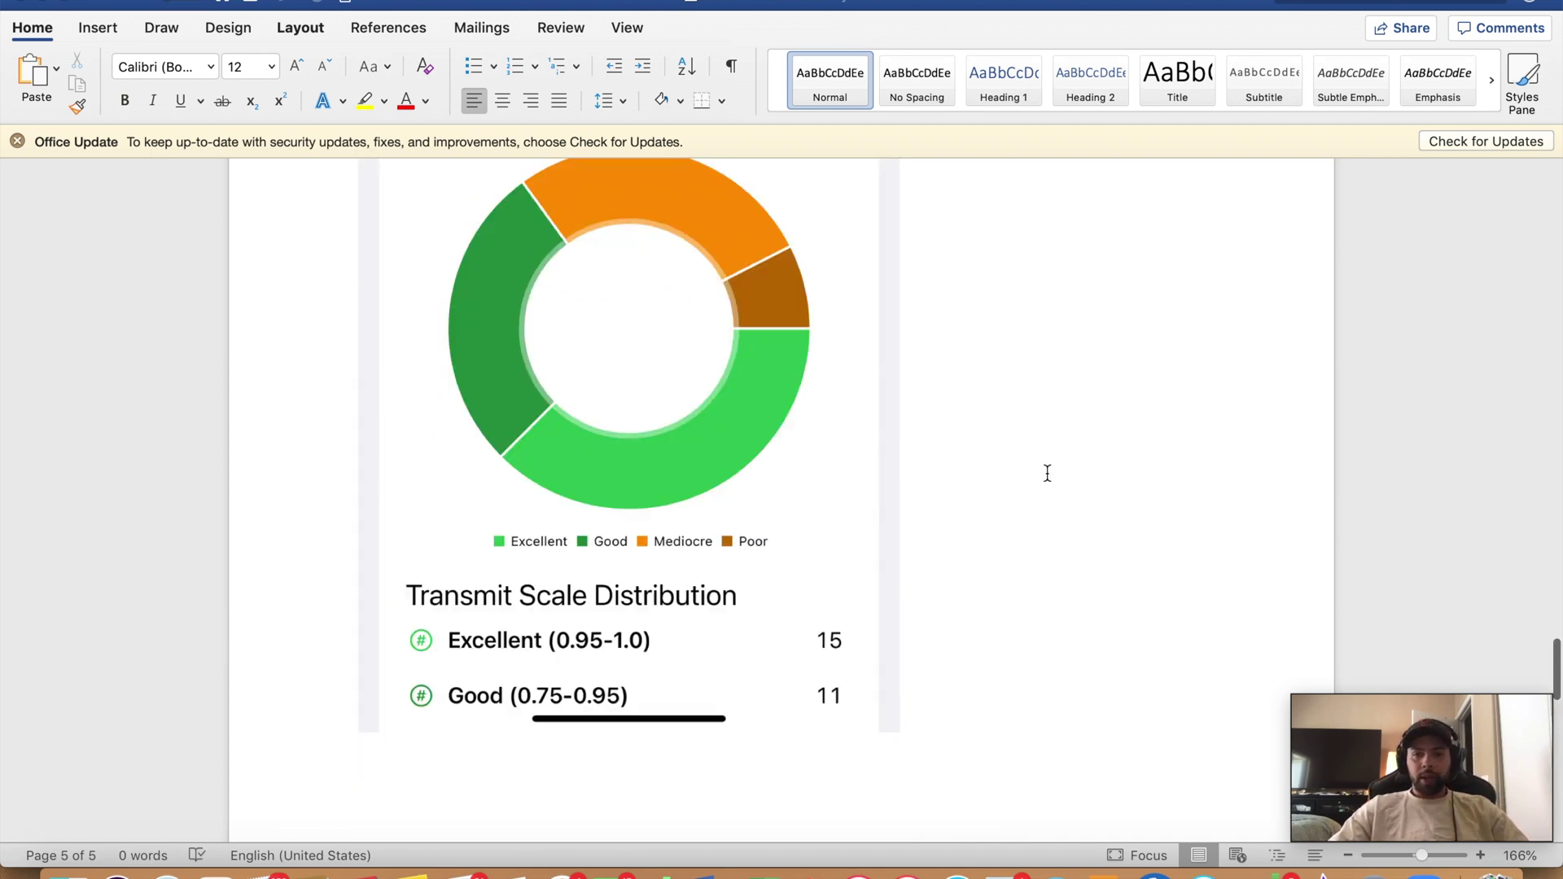
scroll(1047, 473, "up", 20)
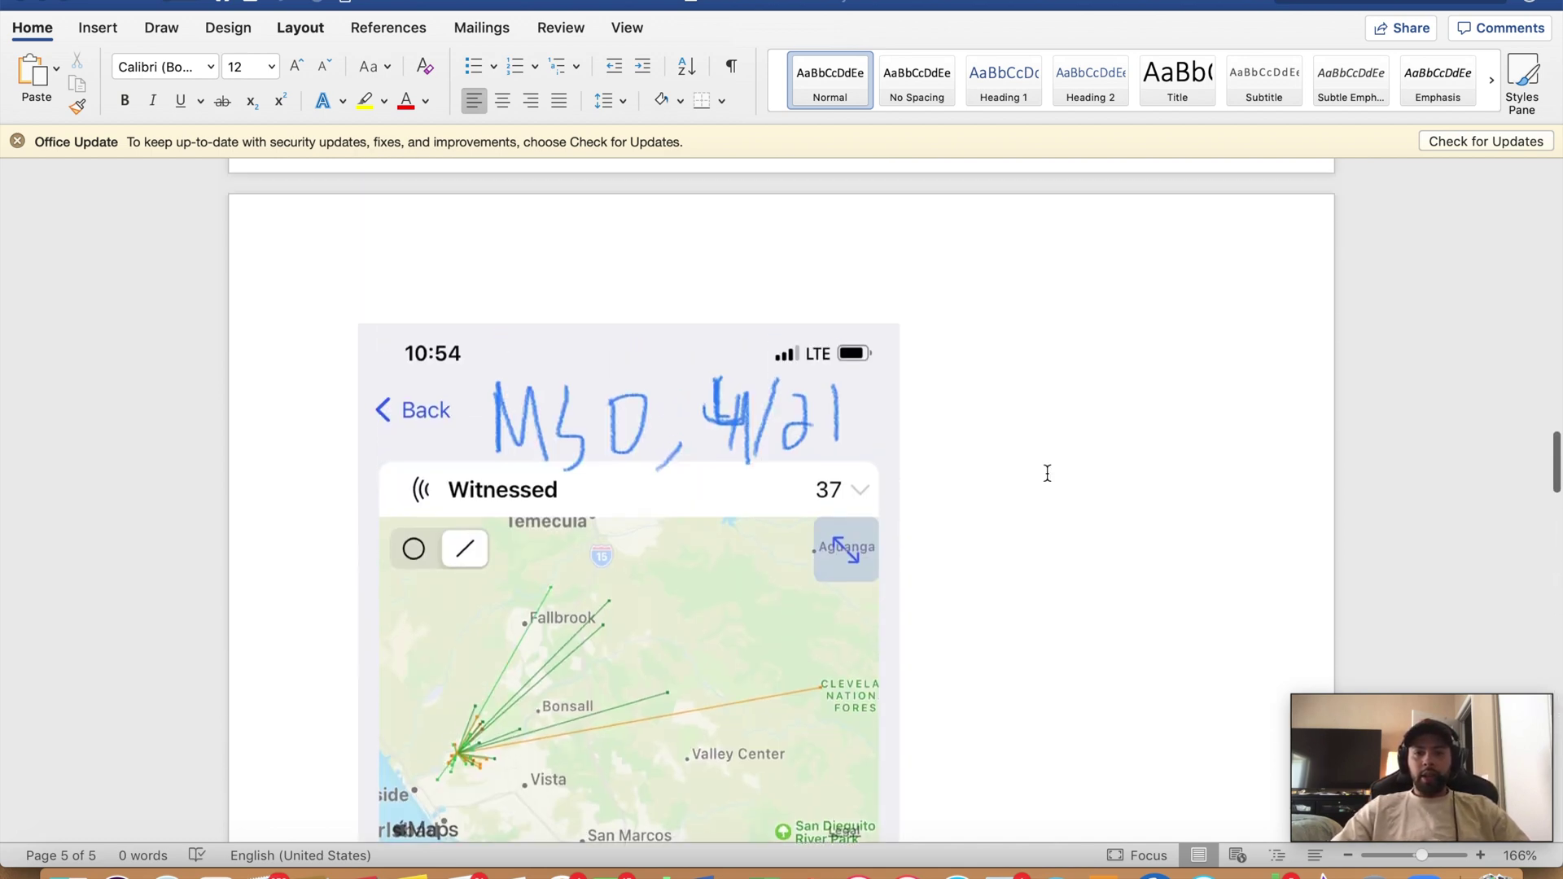
scroll(1047, 473, "up", 20)
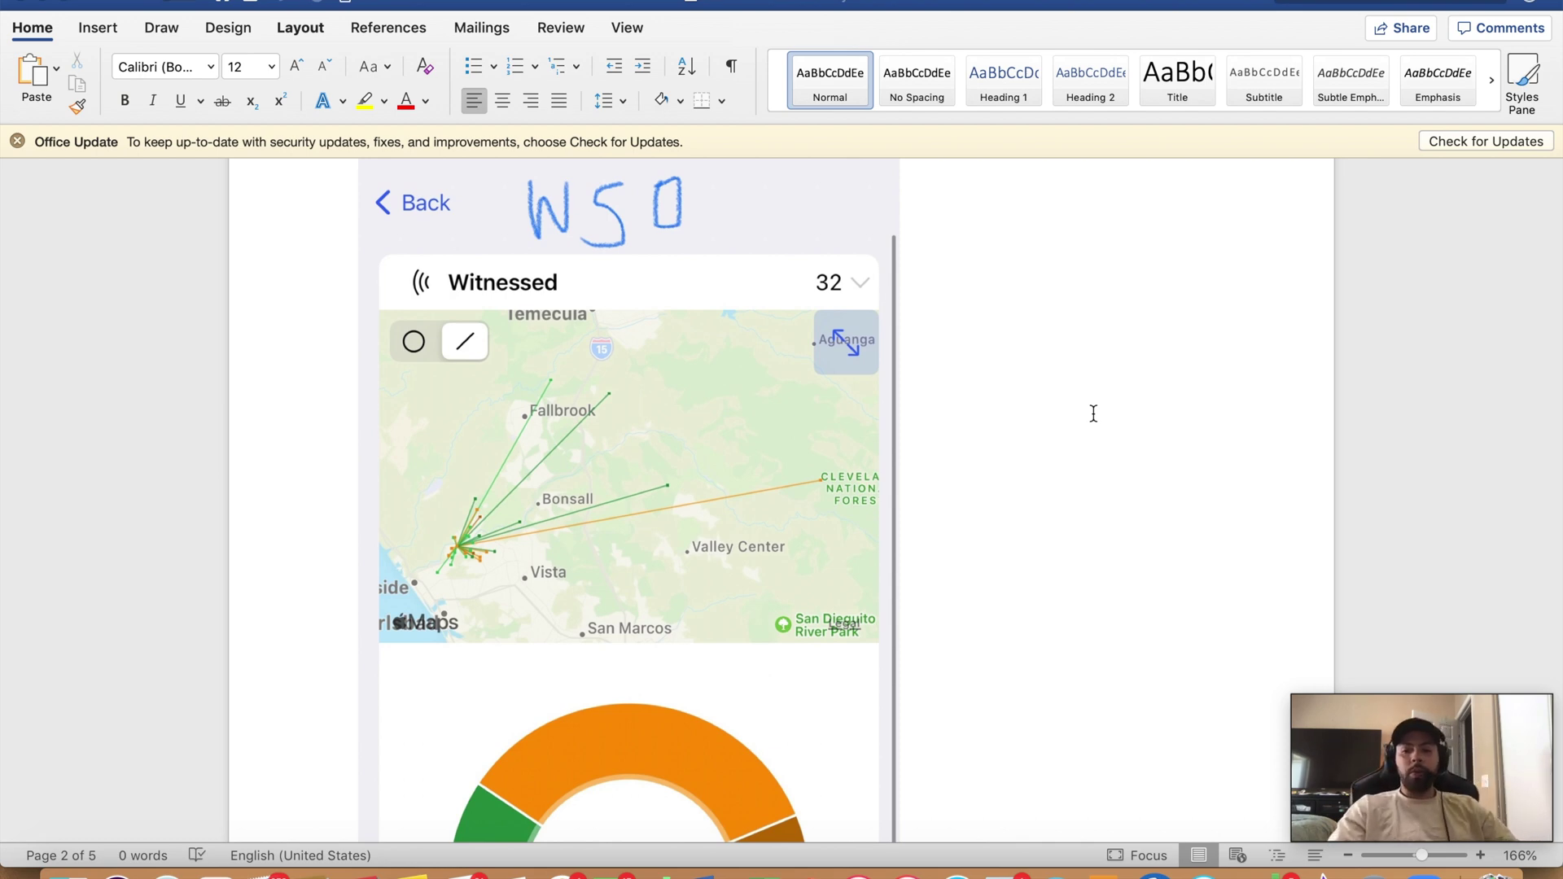
scroll(1094, 413, "up", 2)
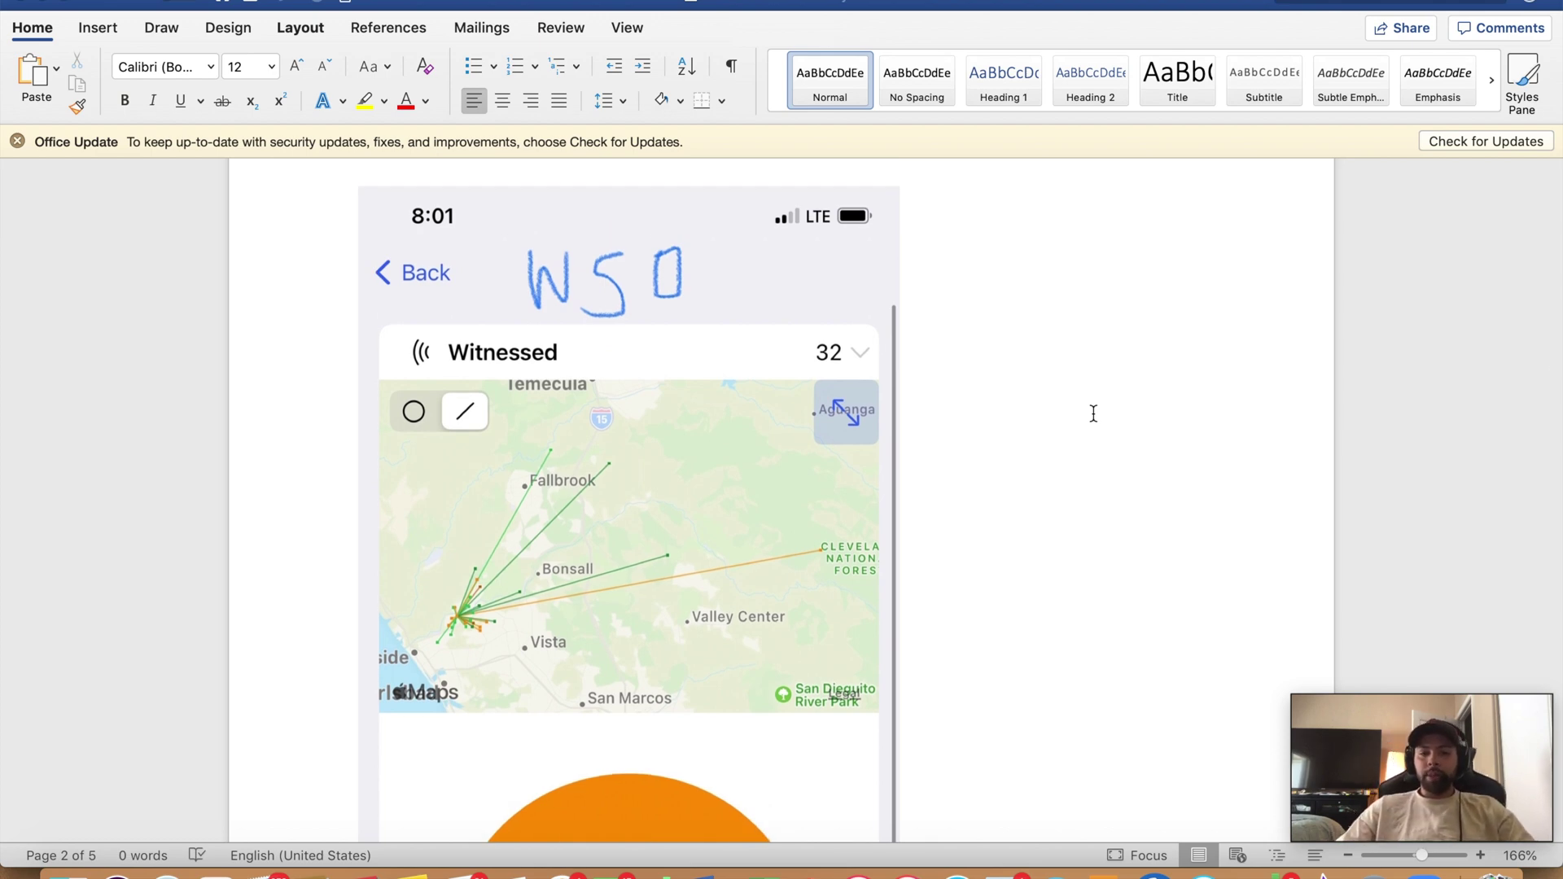
scroll(1093, 413, "up", 1)
scroll(1094, 414, "down", 2)
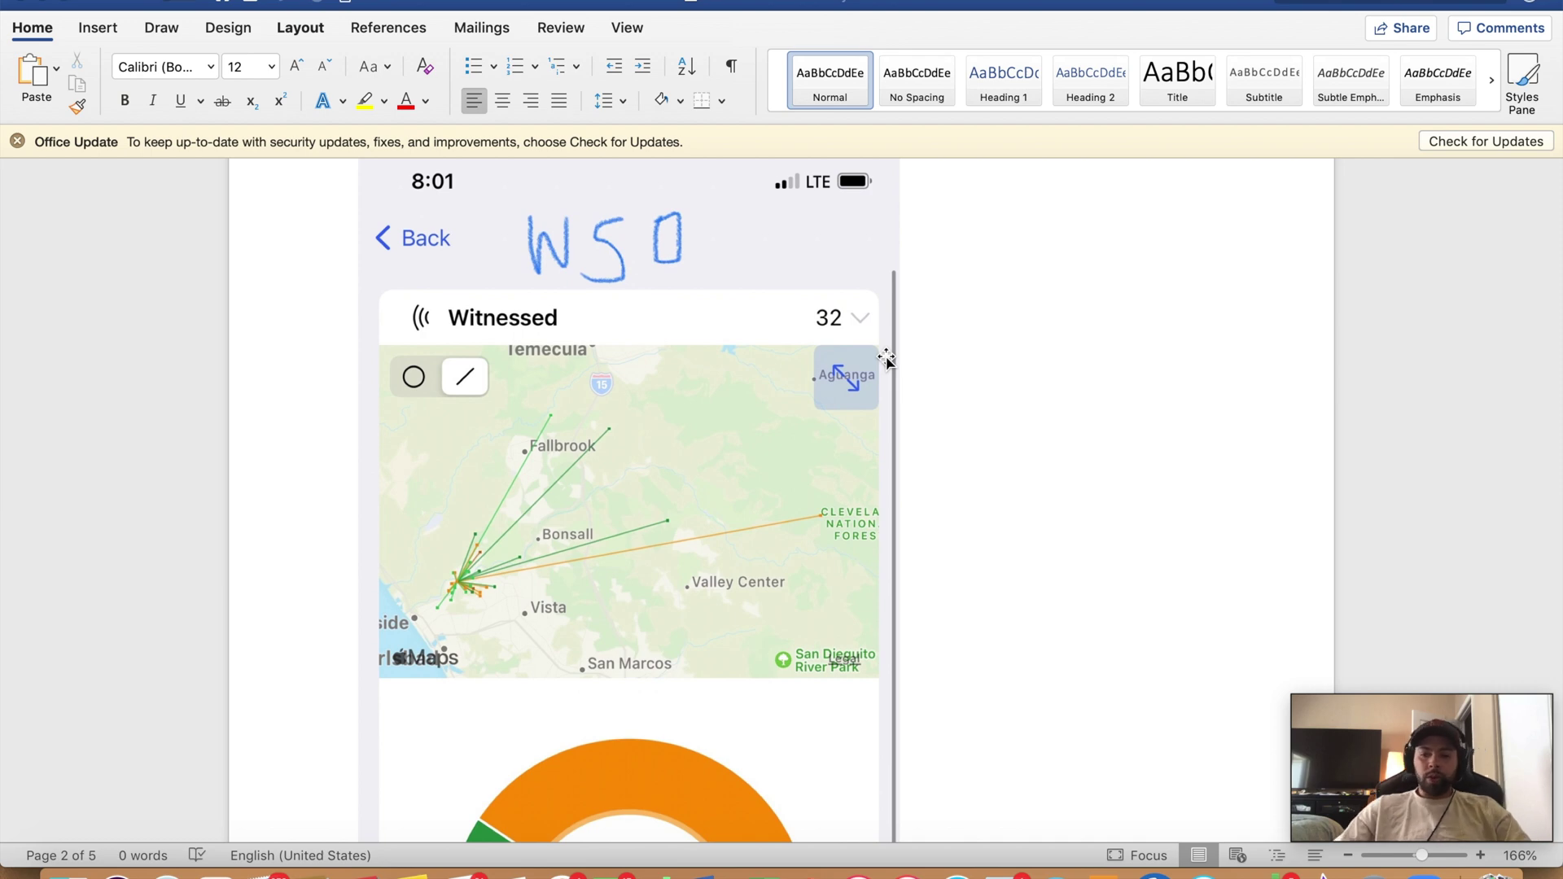
Examine the daily HNT earnings for April in the table on page 1 of the document
scroll(784, 335, "up", 8)
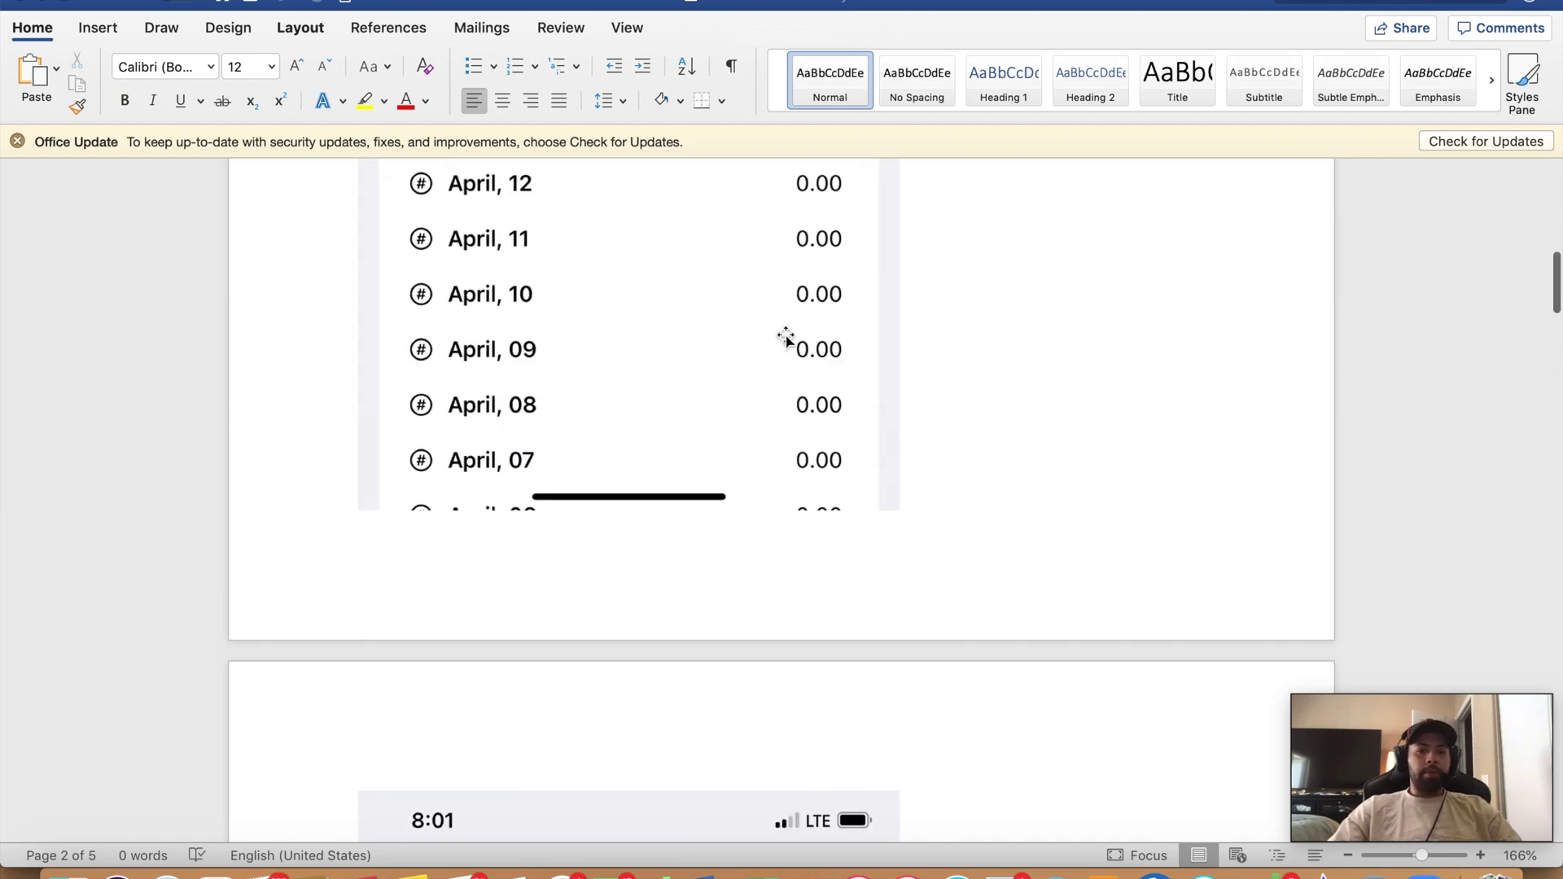
scroll(784, 336, "up", 5)
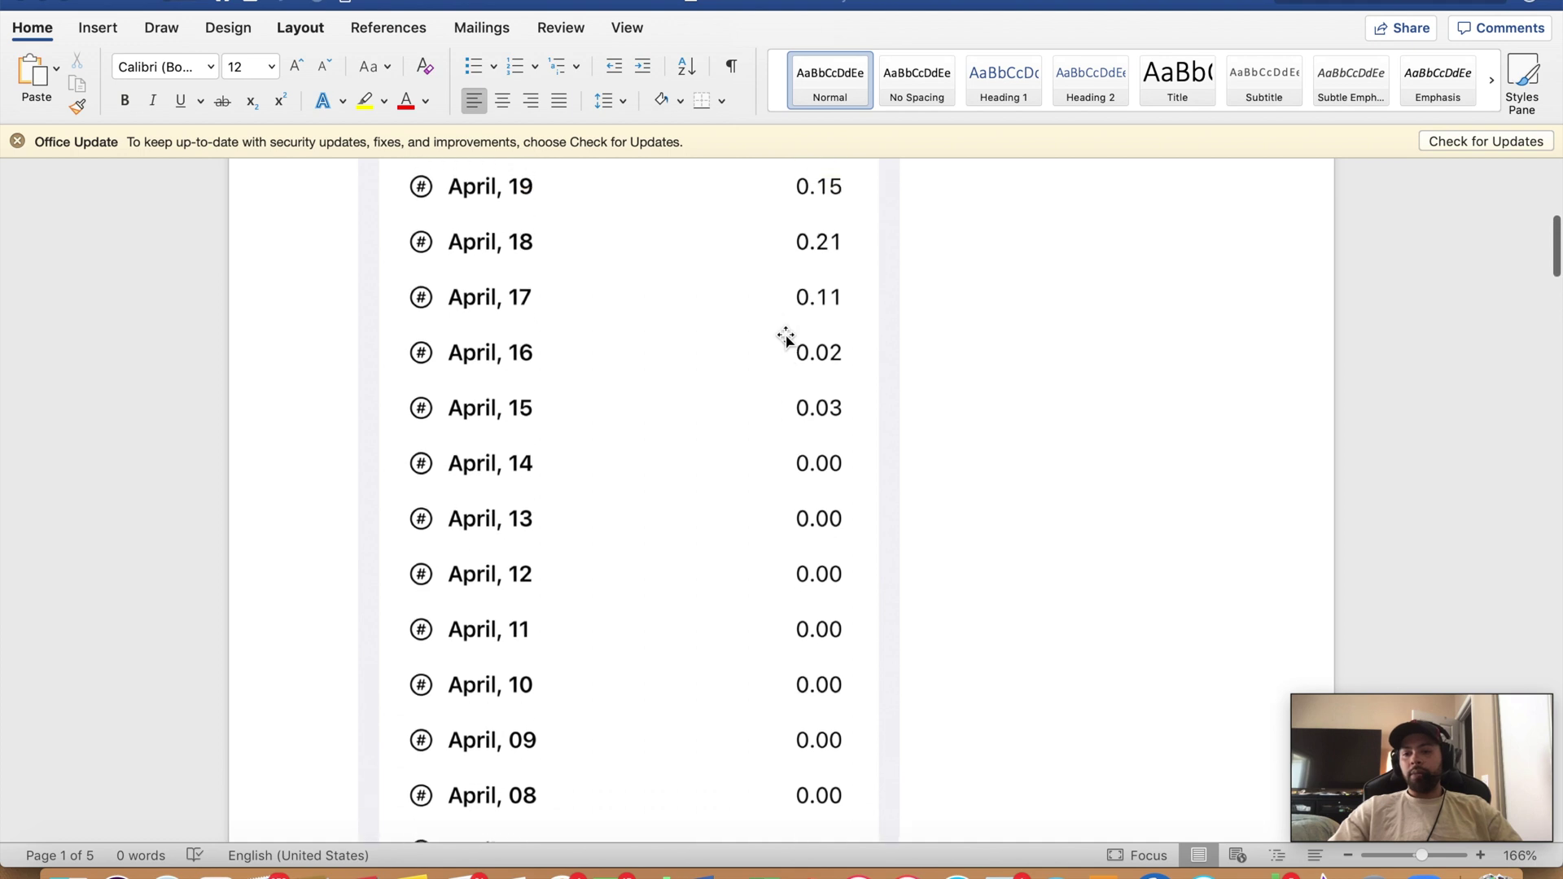
scroll(785, 336, "up", 6)
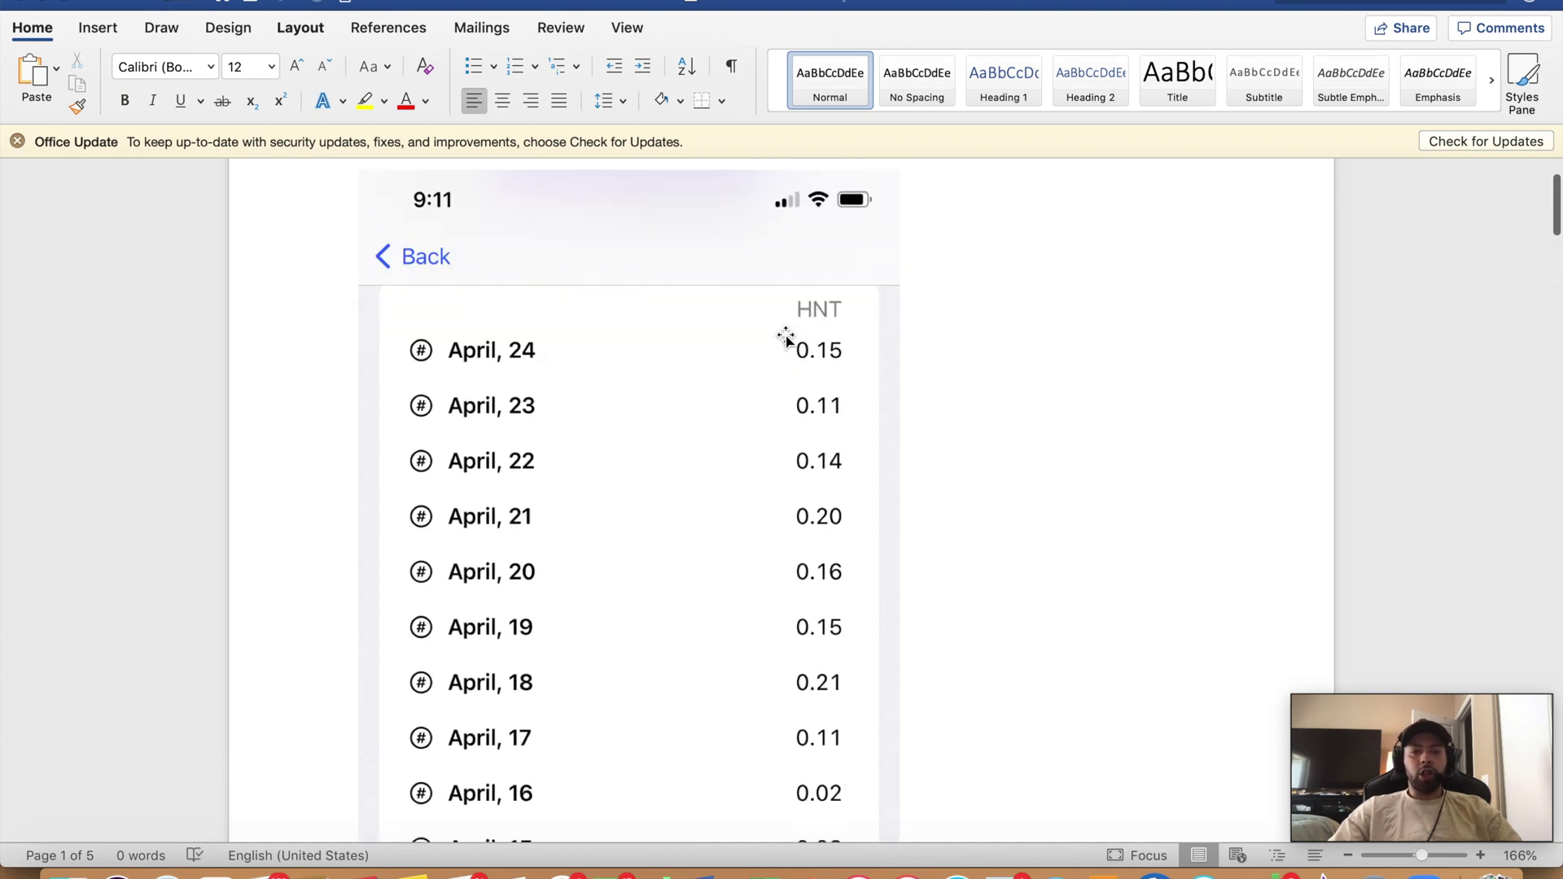
scroll(785, 335, "down", 1)
scroll(673, 754, "down", 1)
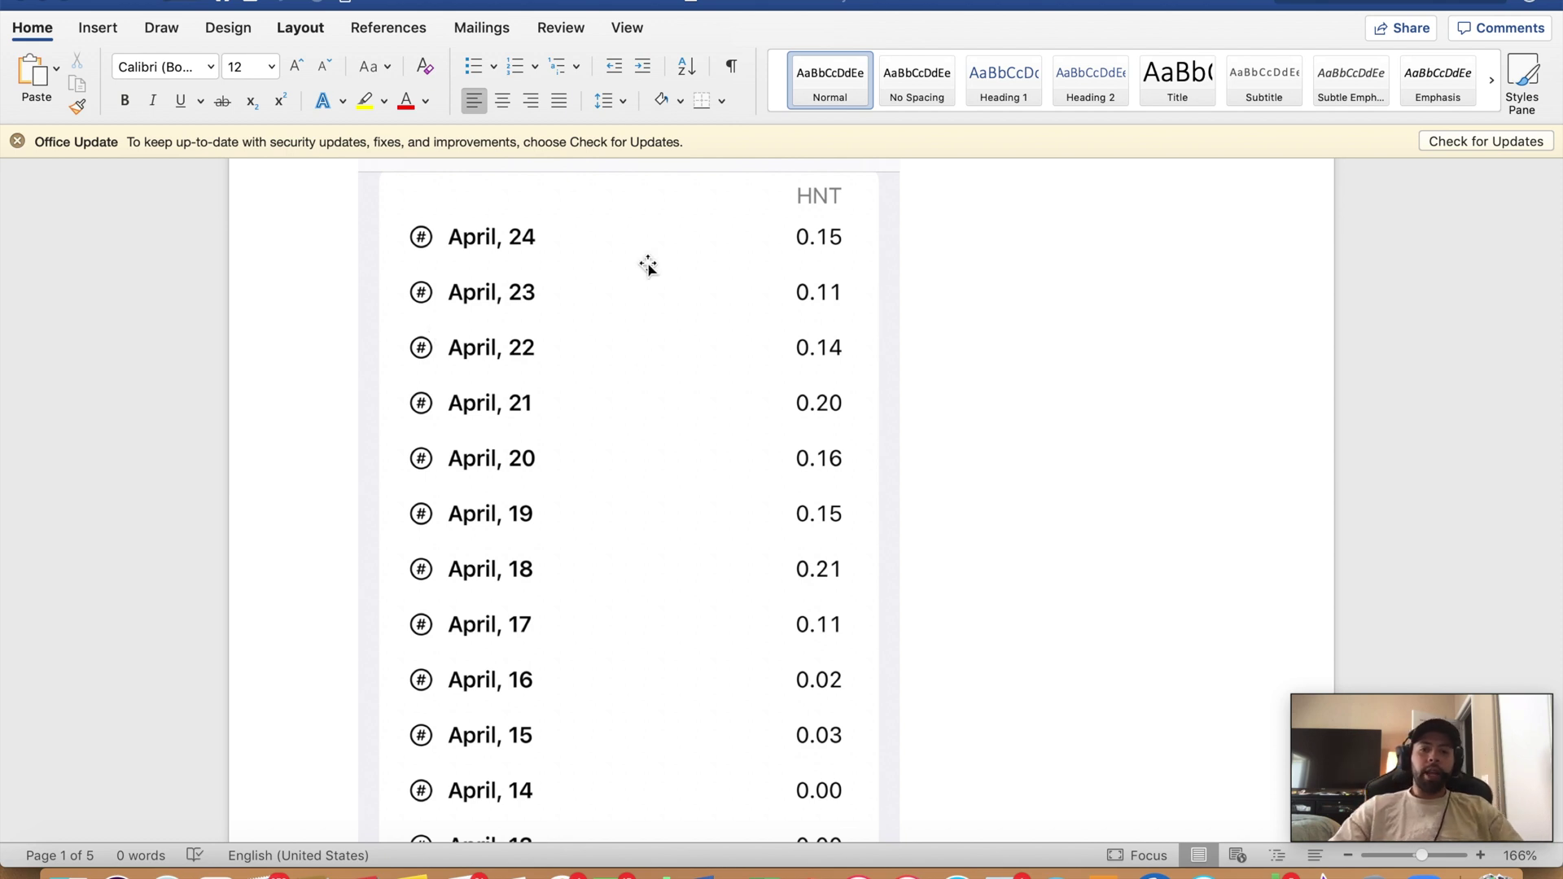
scroll(648, 264, "up", 5)
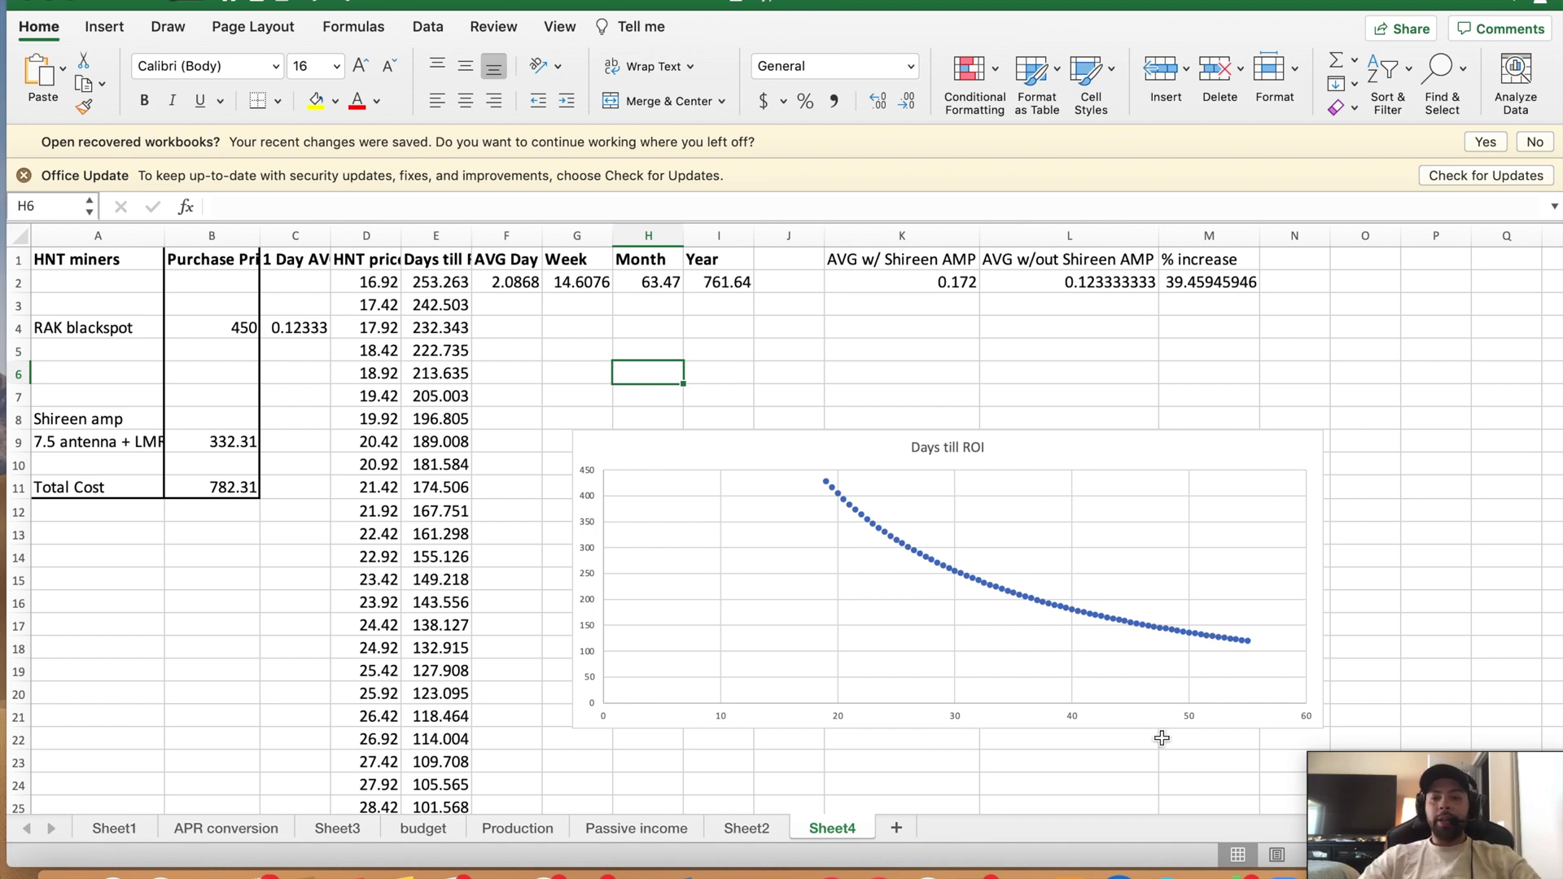
Inspect the formulas behind the average earnings with and without the Shireen AMP in row 2 of Sheet4
left_click(1351, 377)
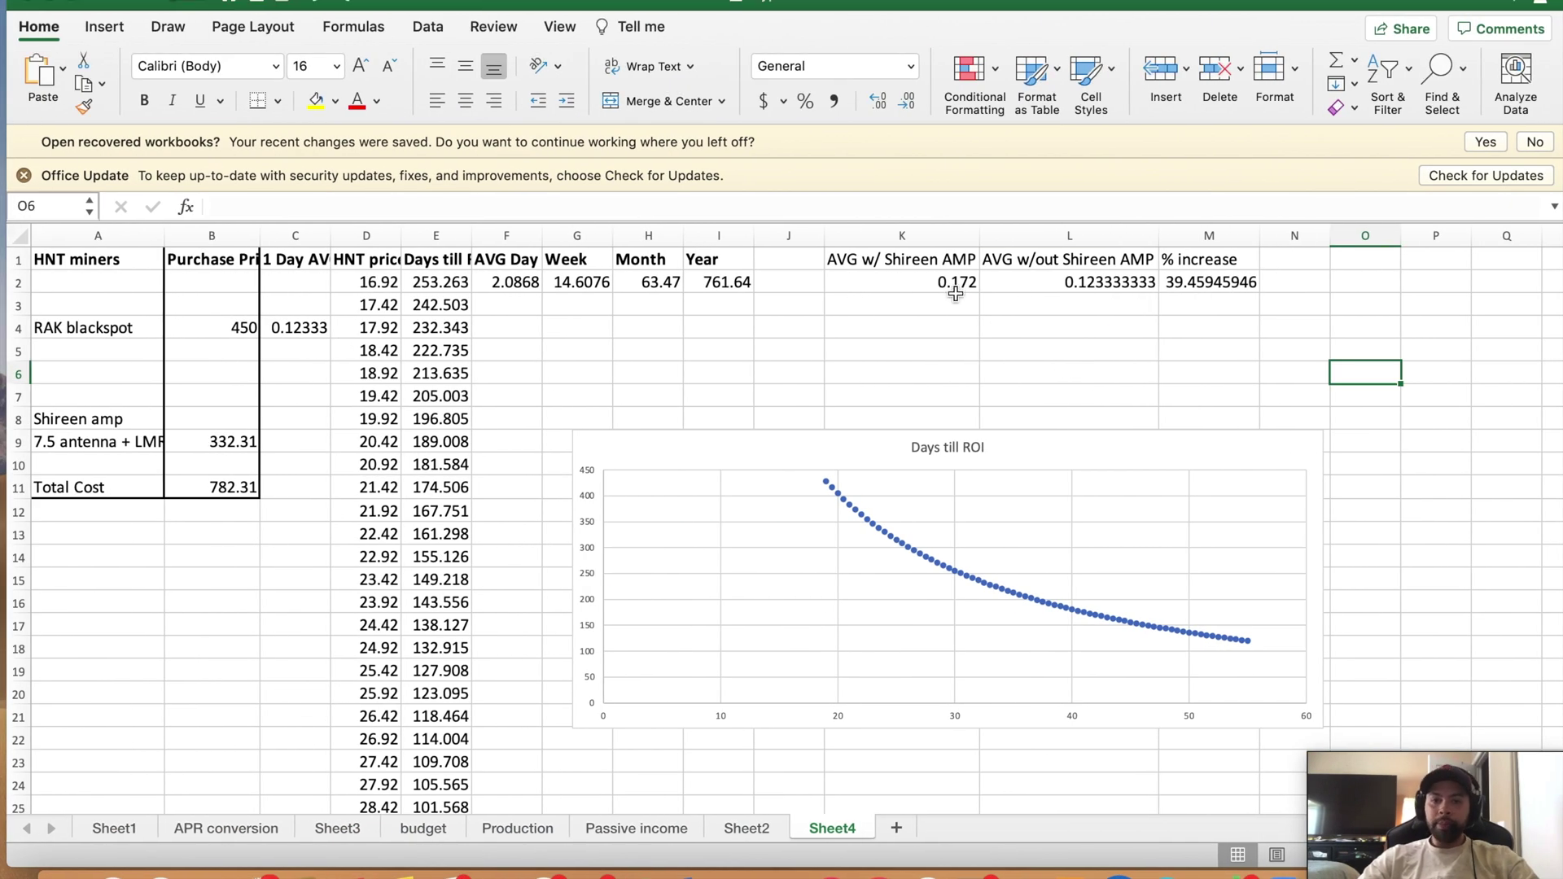
left_click(951, 287)
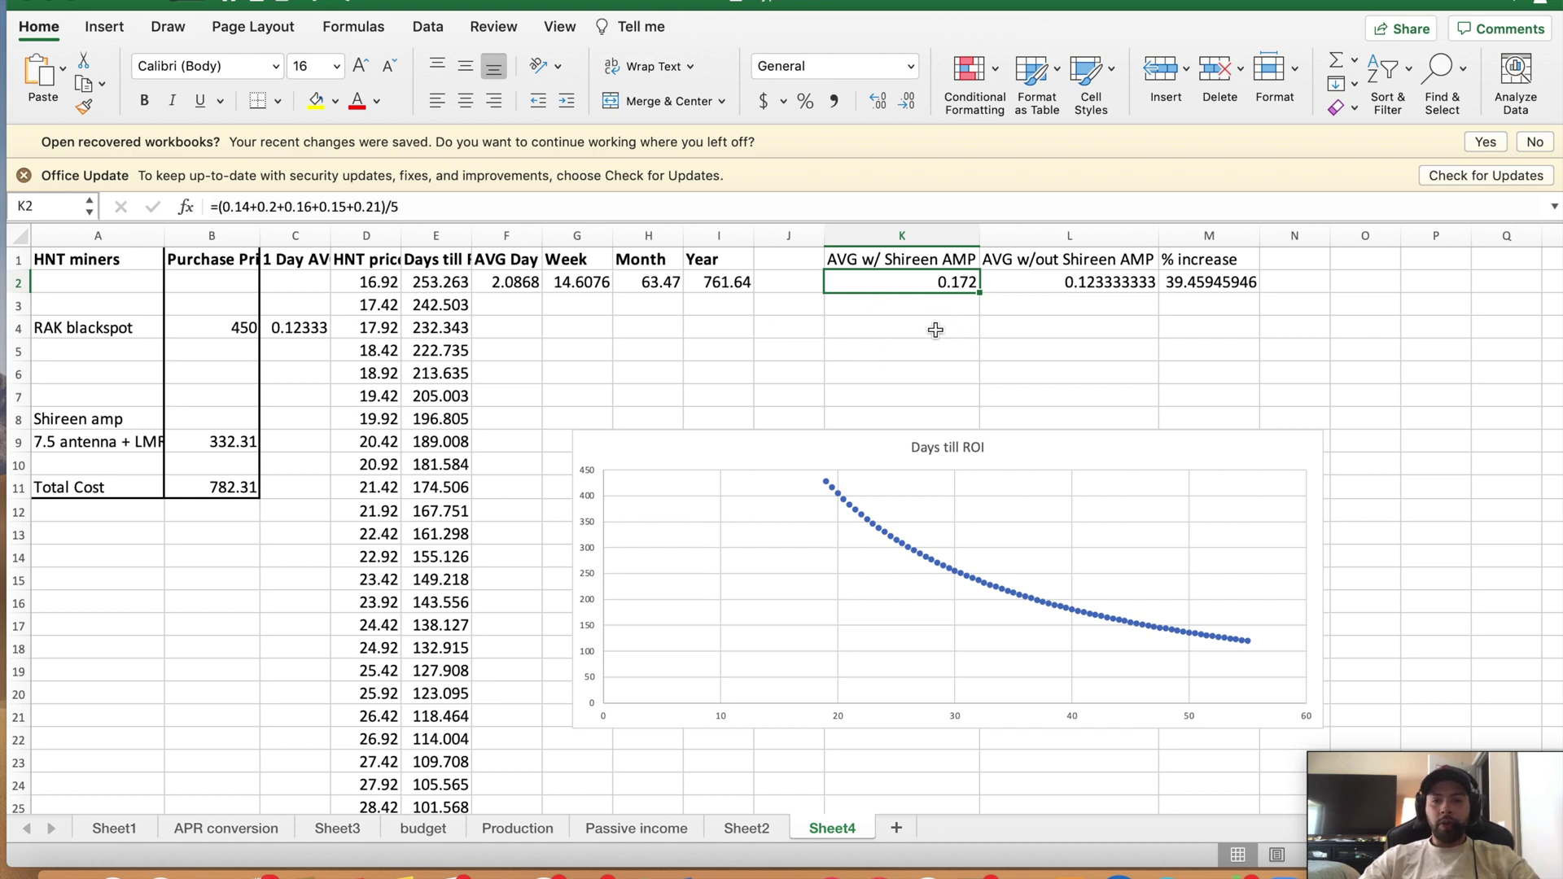
left_click(957, 313)
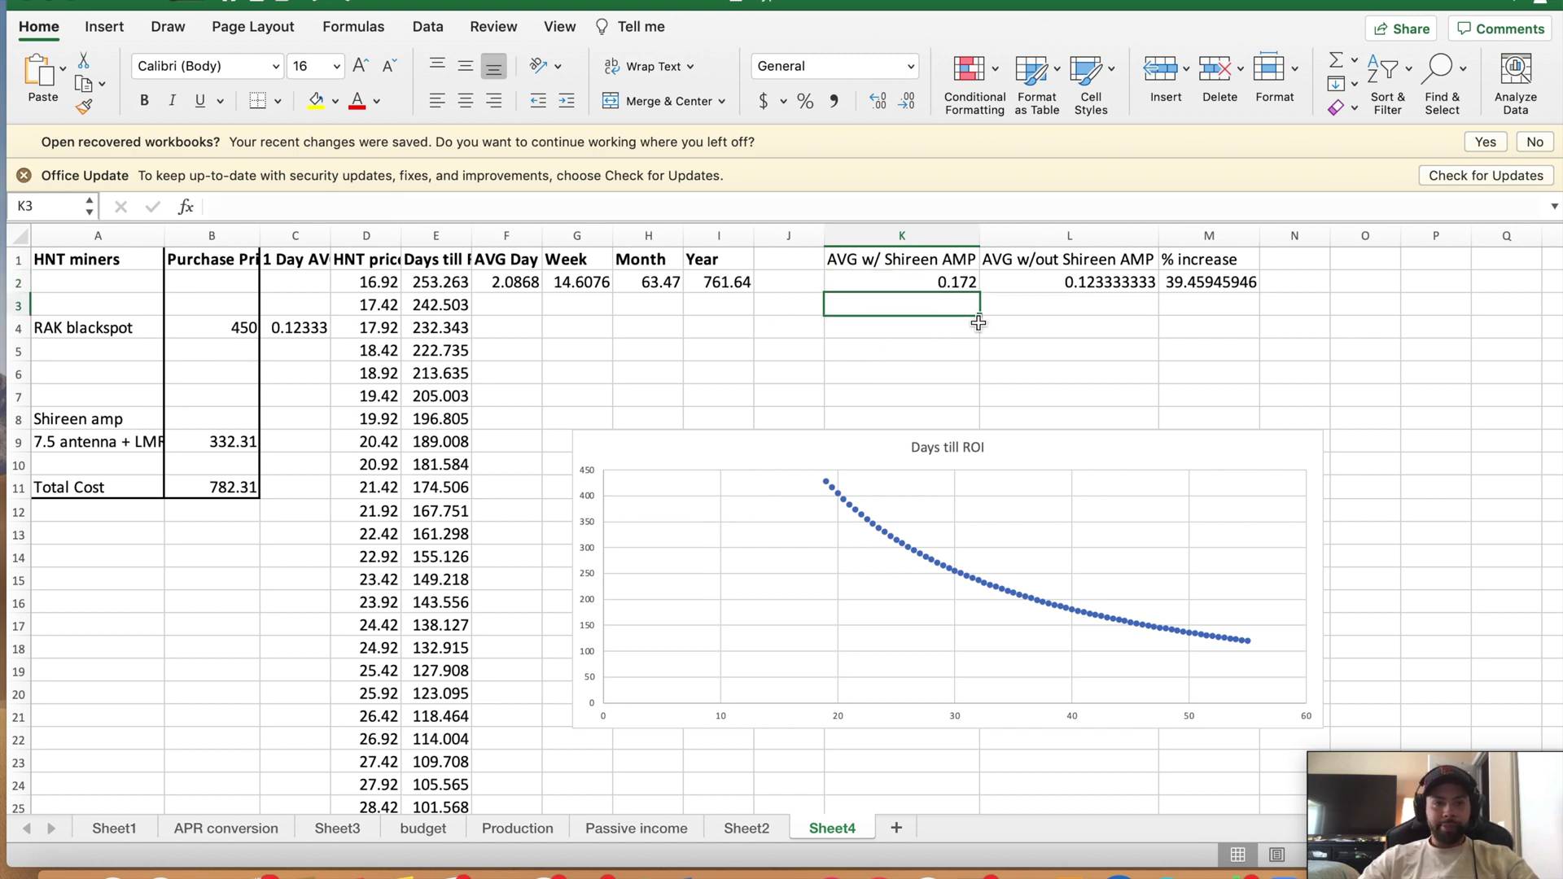
left_click(1043, 288)
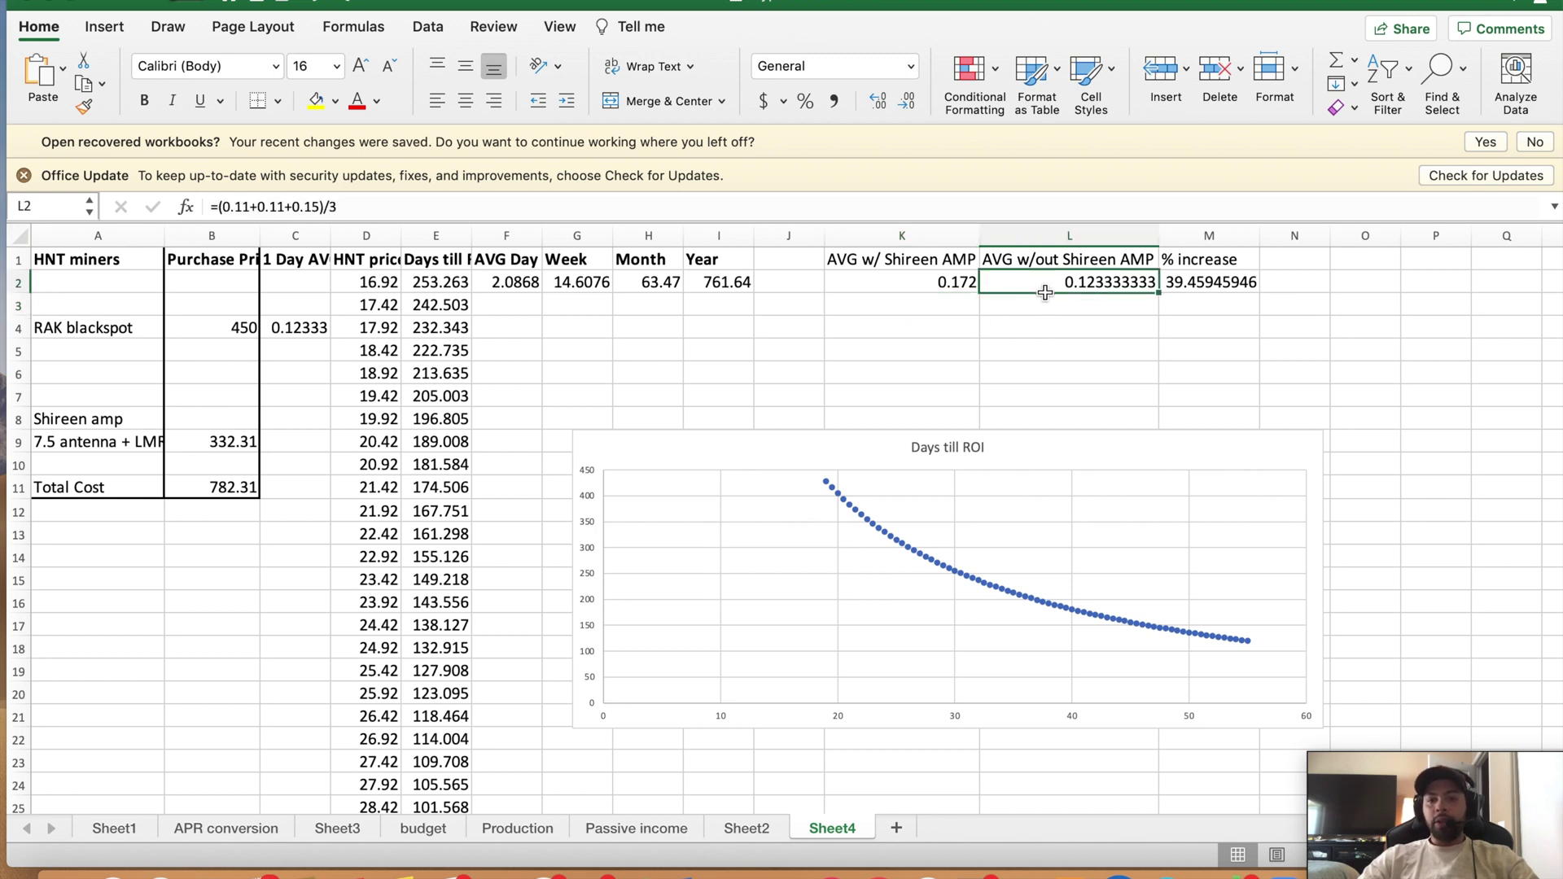
left_click(1037, 324)
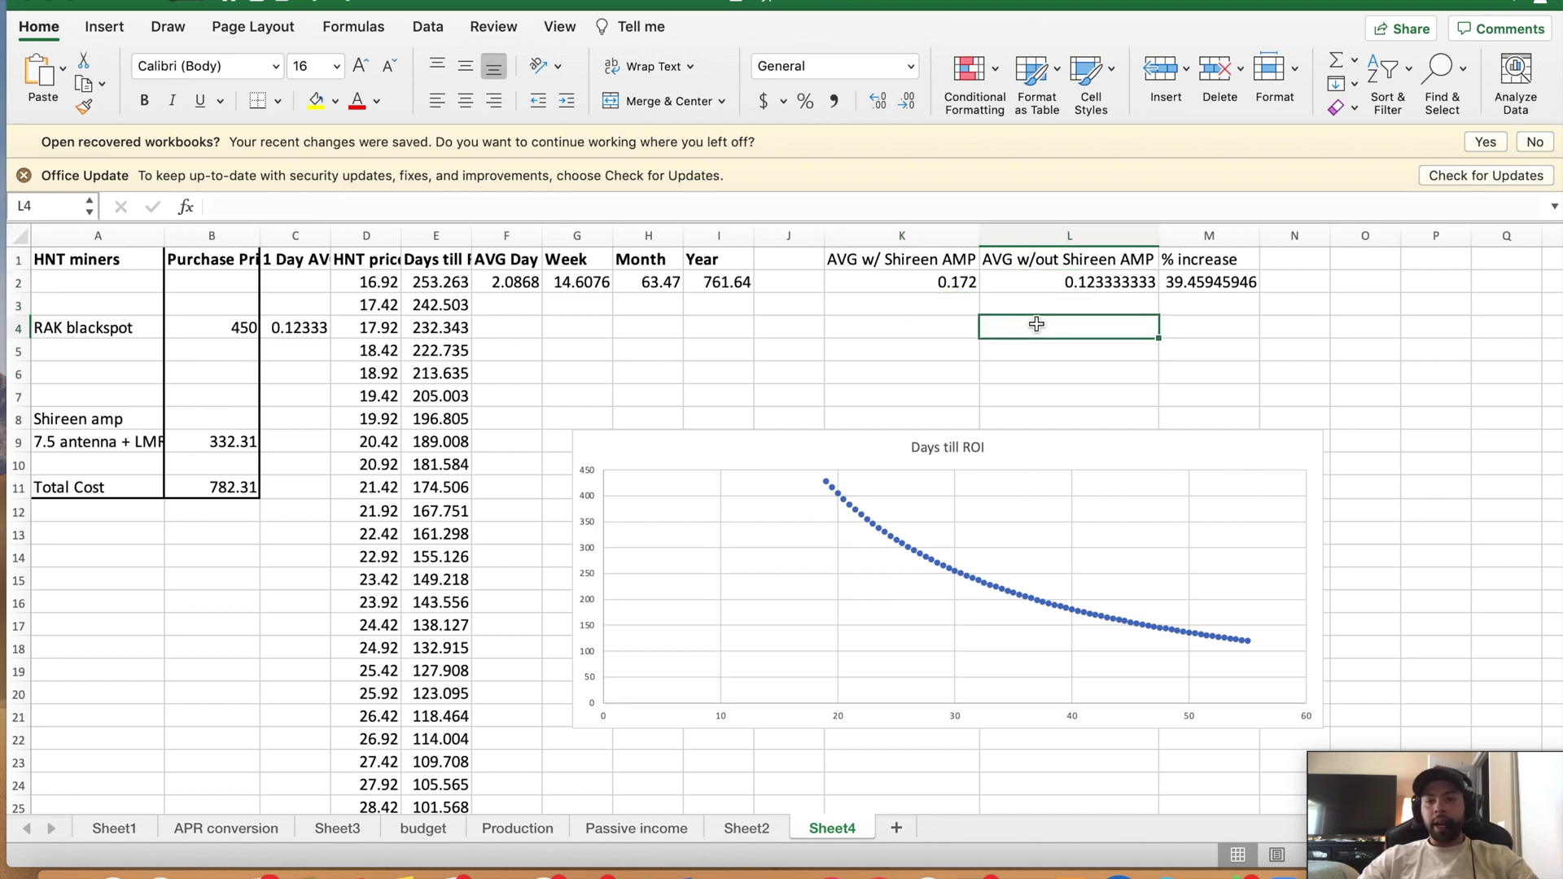
left_click(1079, 282)
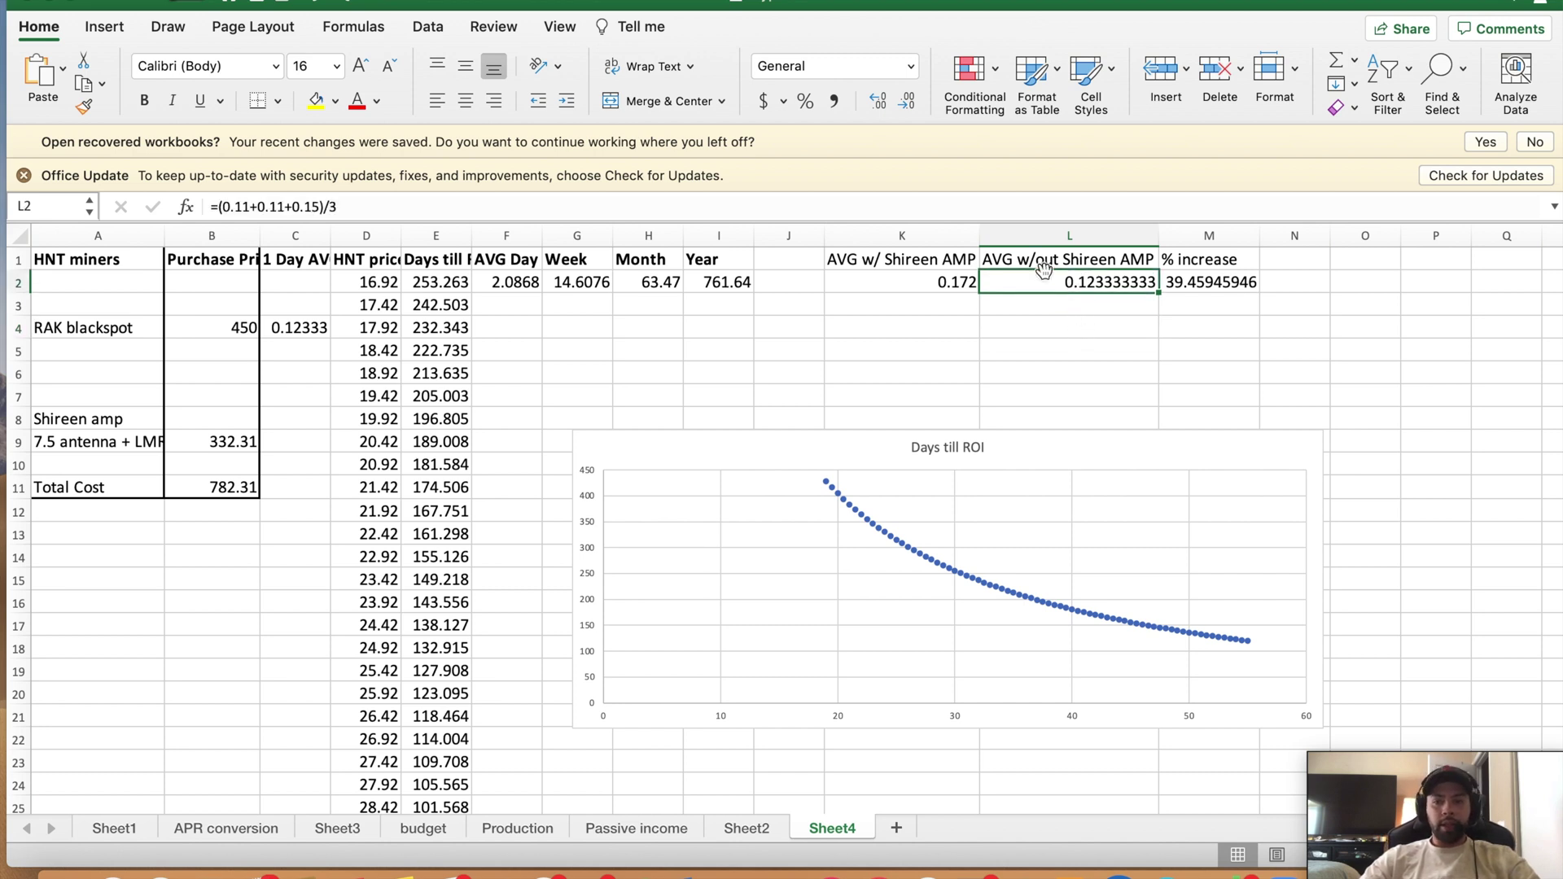
left_click(1104, 311)
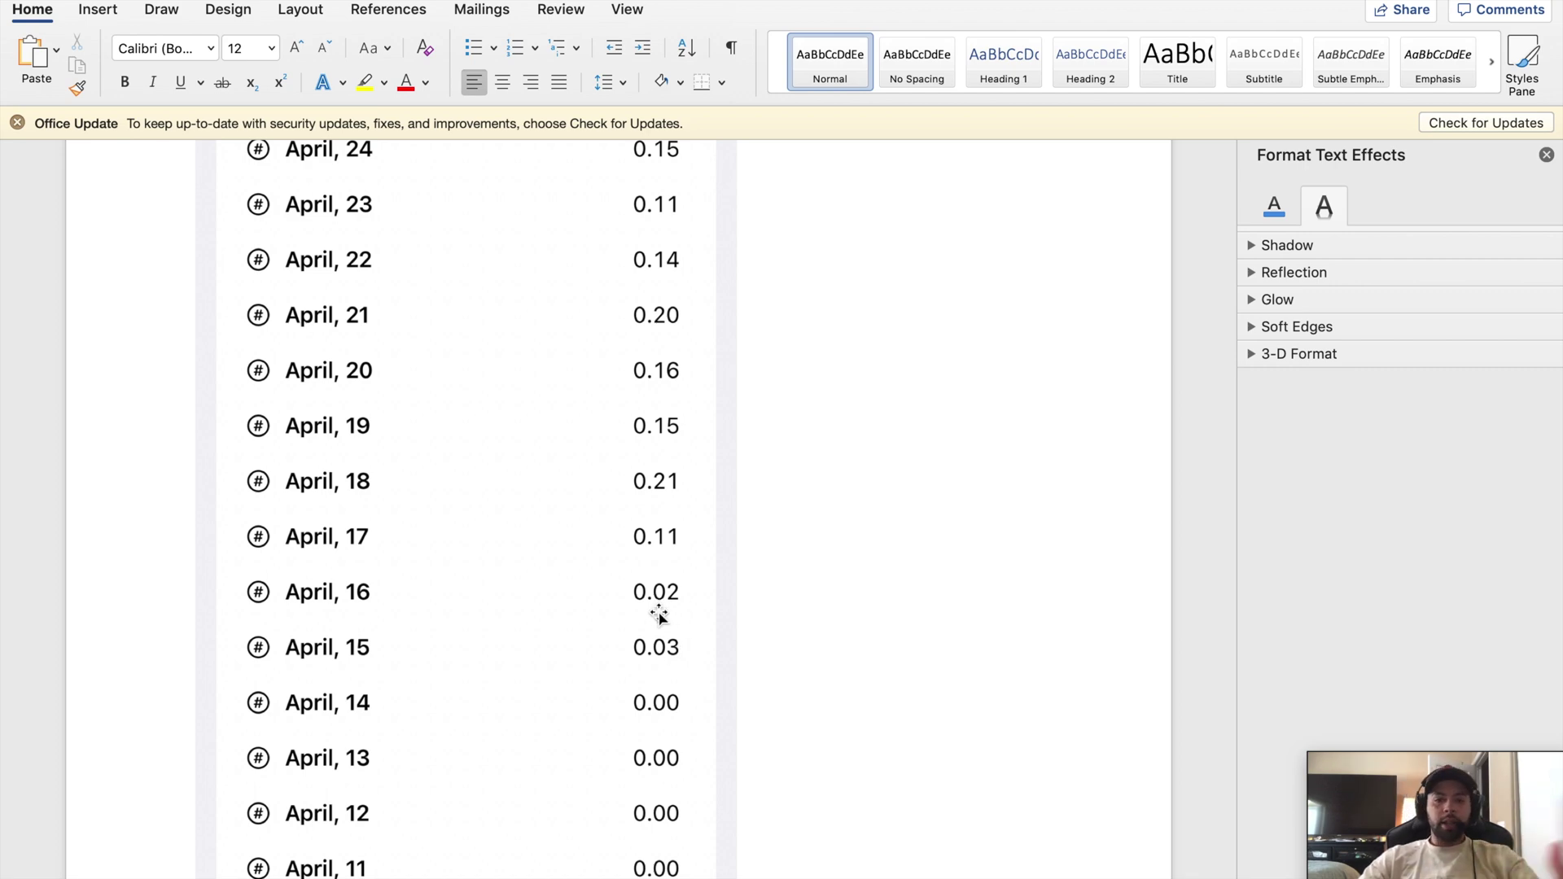
Check the April earnings table in Word against the formula for the average without the Shireen AMP in the Excel sheet
scroll(665, 607, "up", 1)
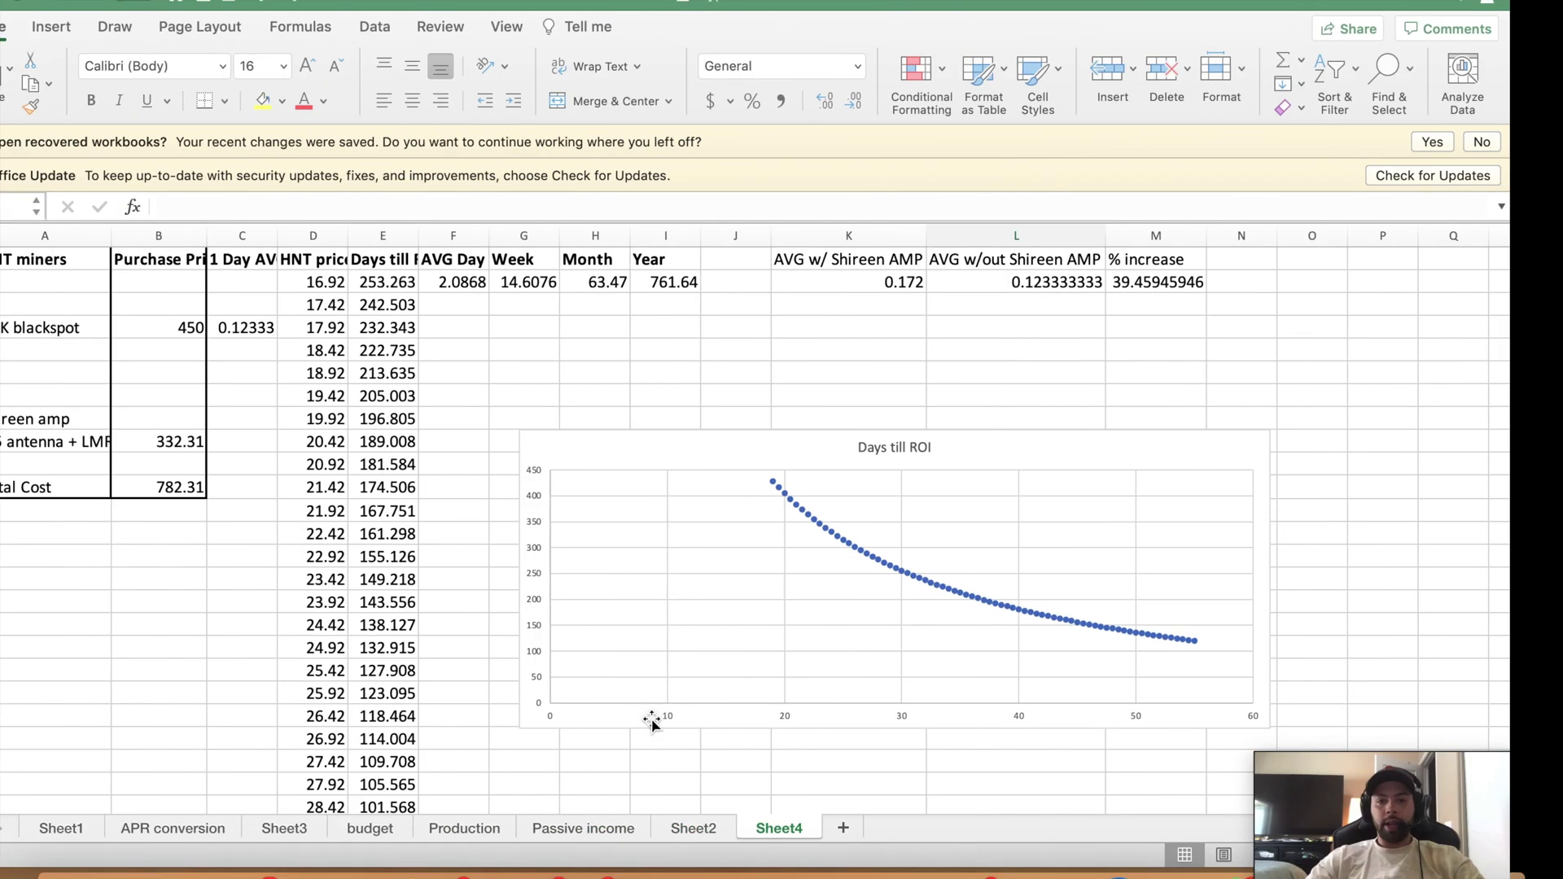
left_click(1033, 294)
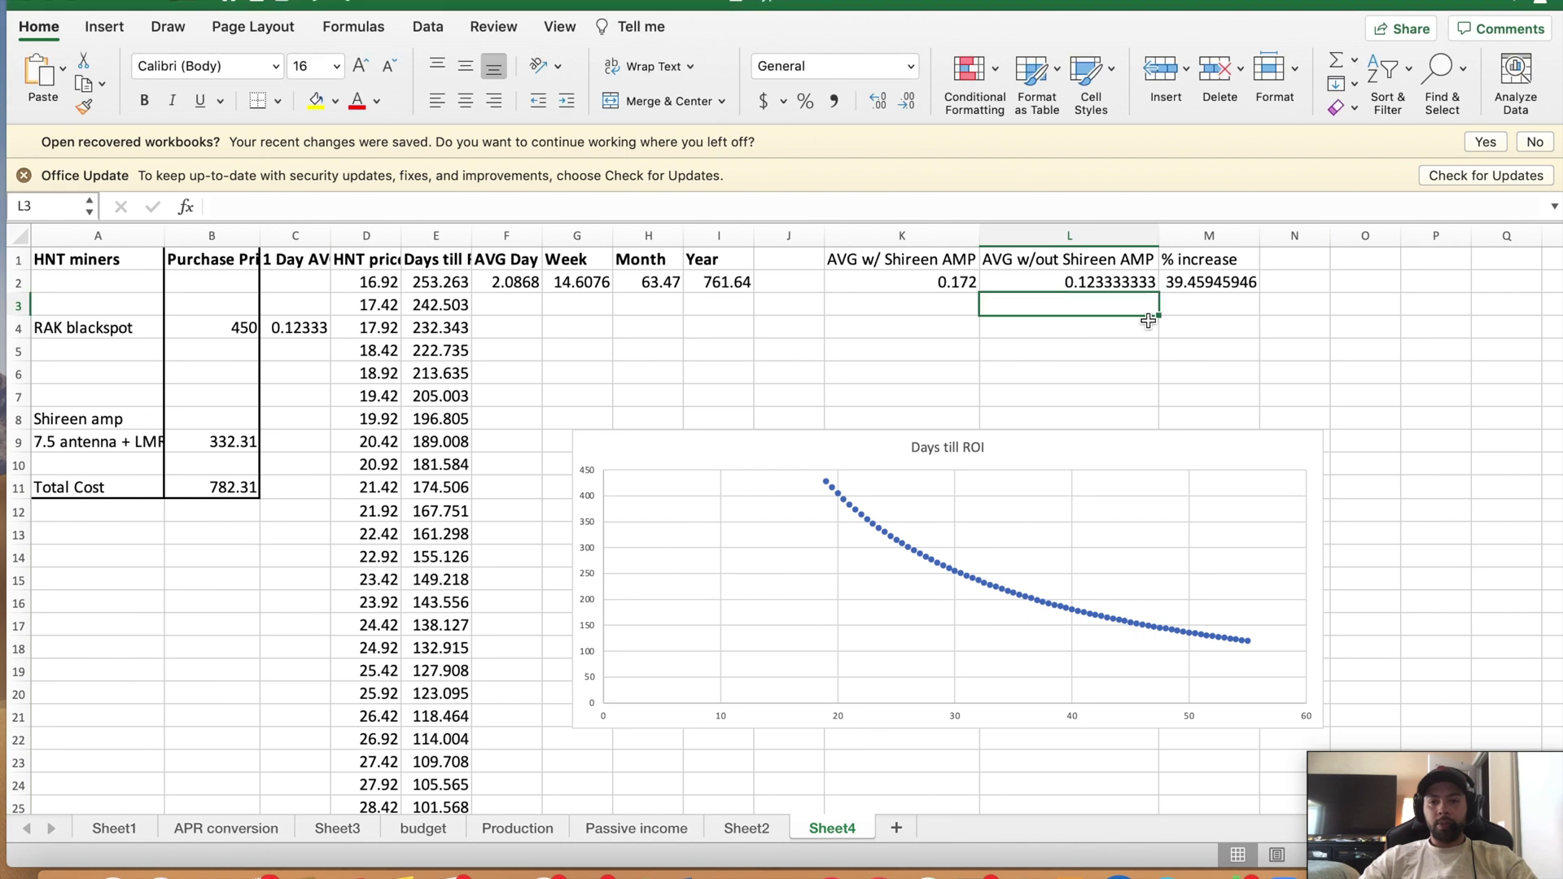
left_click(1030, 282)
double_click(1084, 283)
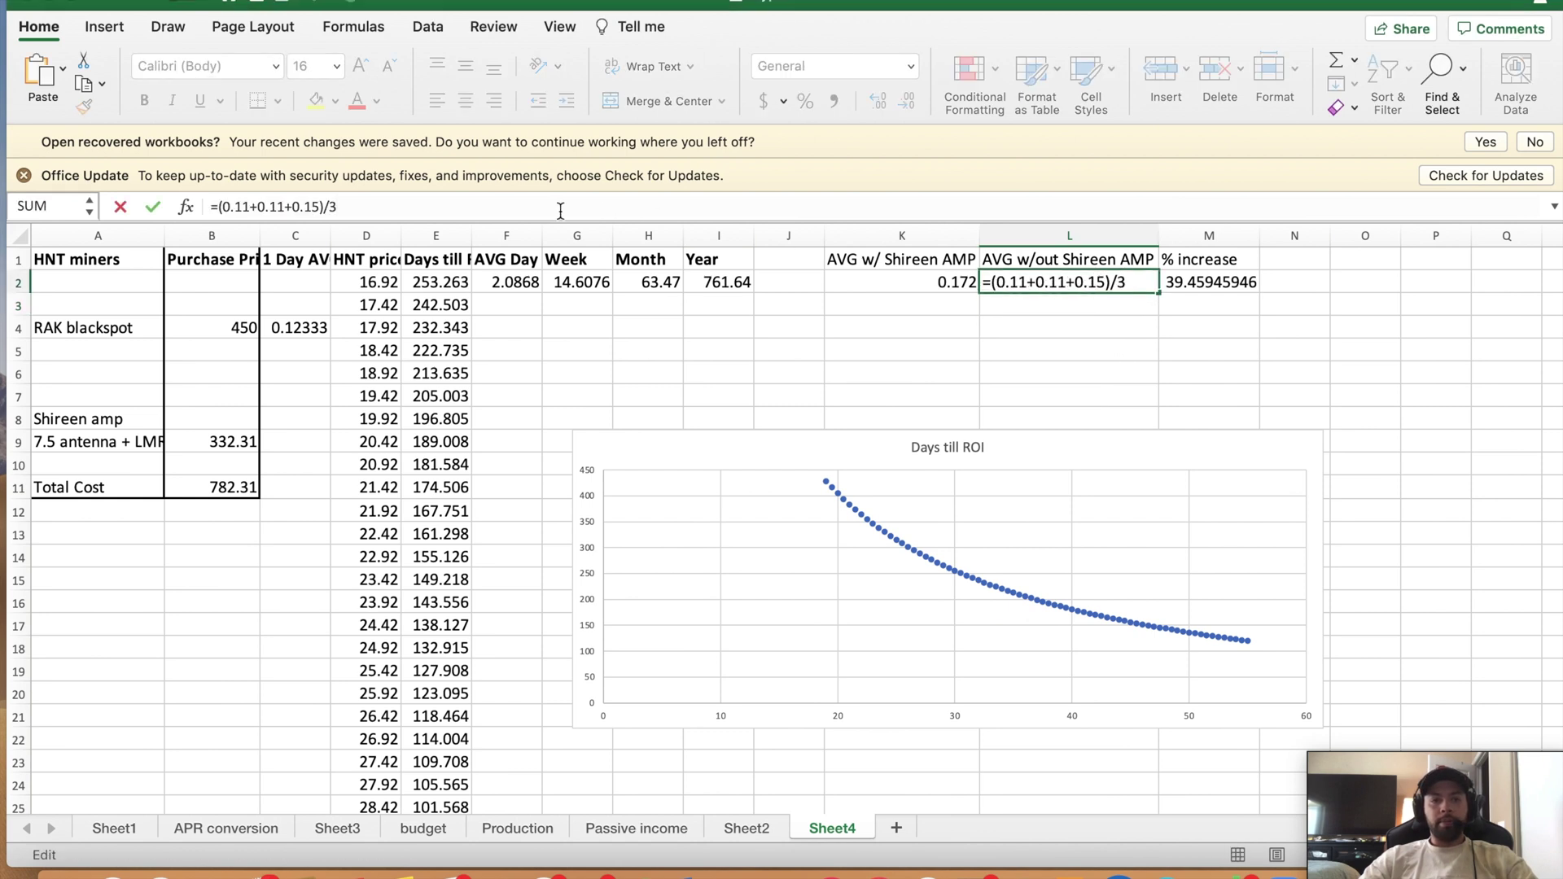
left_click_drag(1048, 411, 1099, 345)
key("Escape")
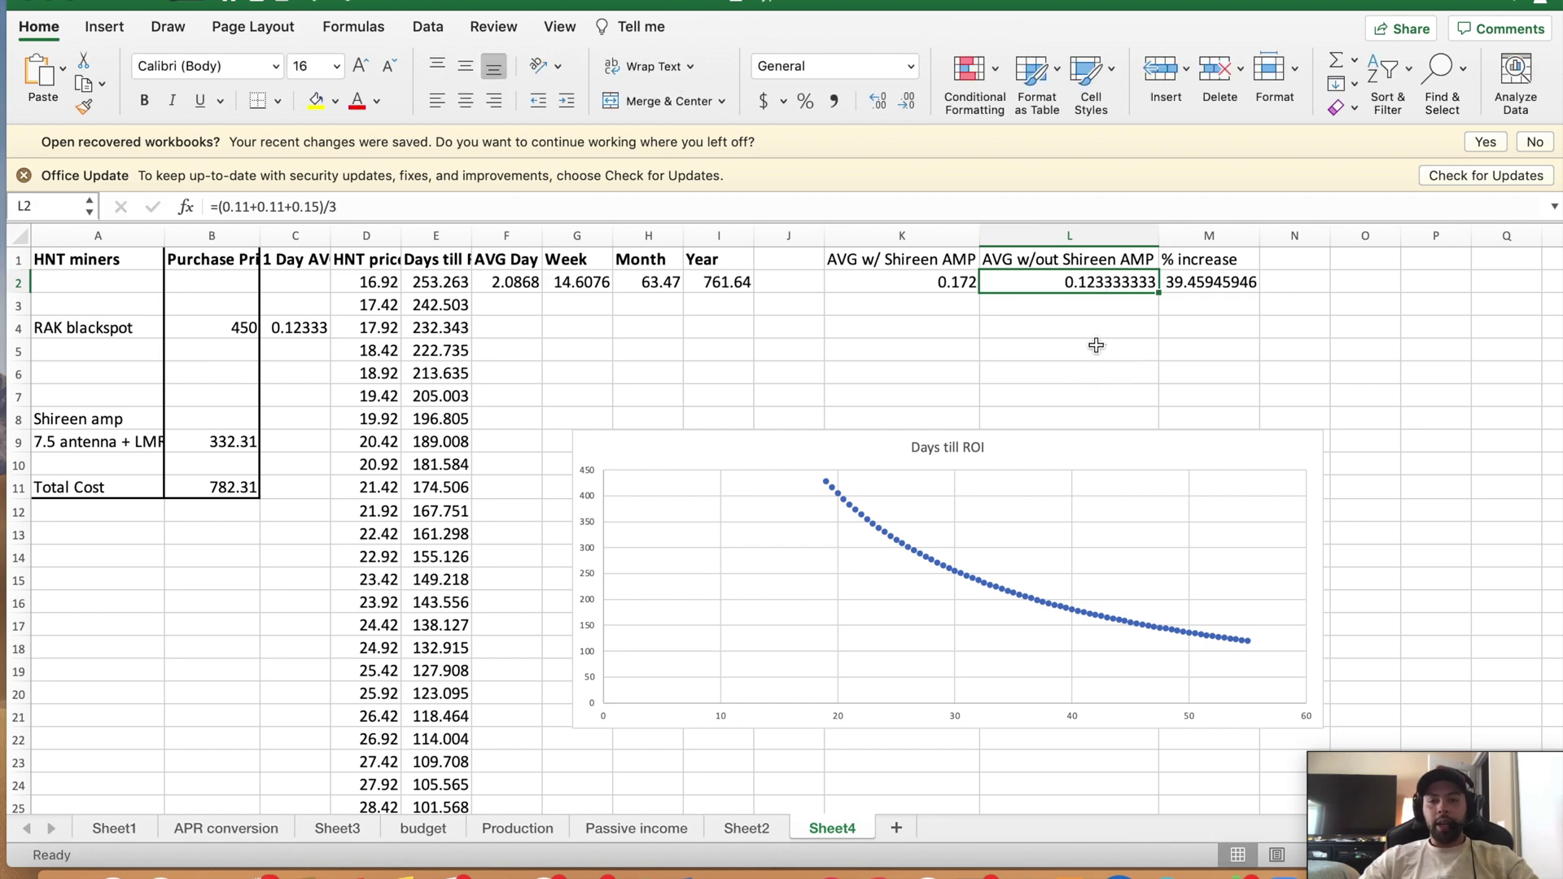
scroll(1093, 323, "right", 1)
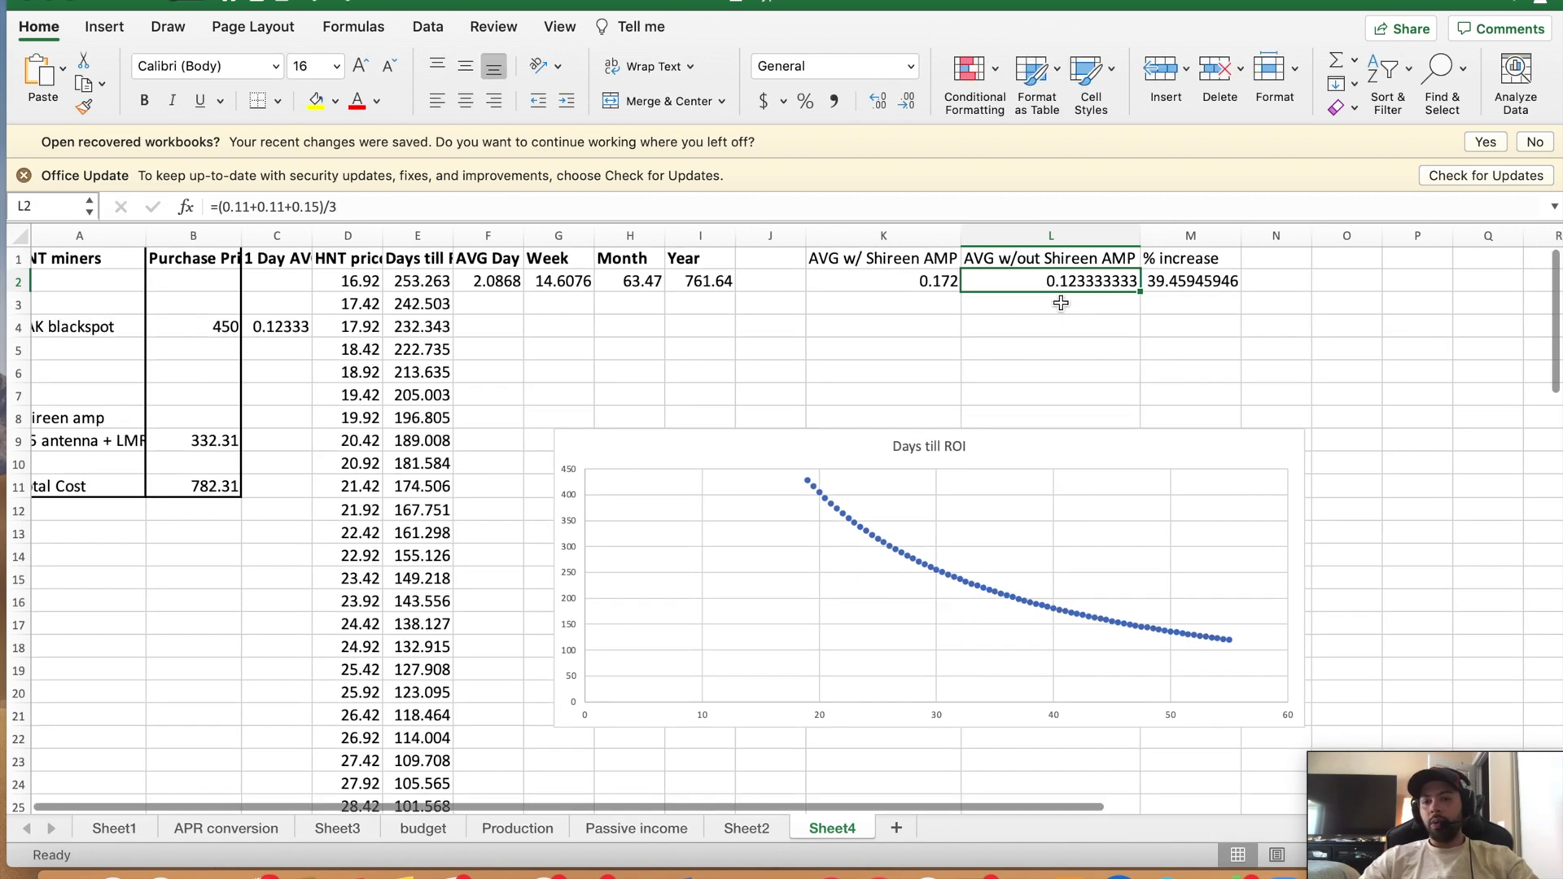
scroll(1083, 334, "right", 2)
scroll(1086, 338, "left", 1)
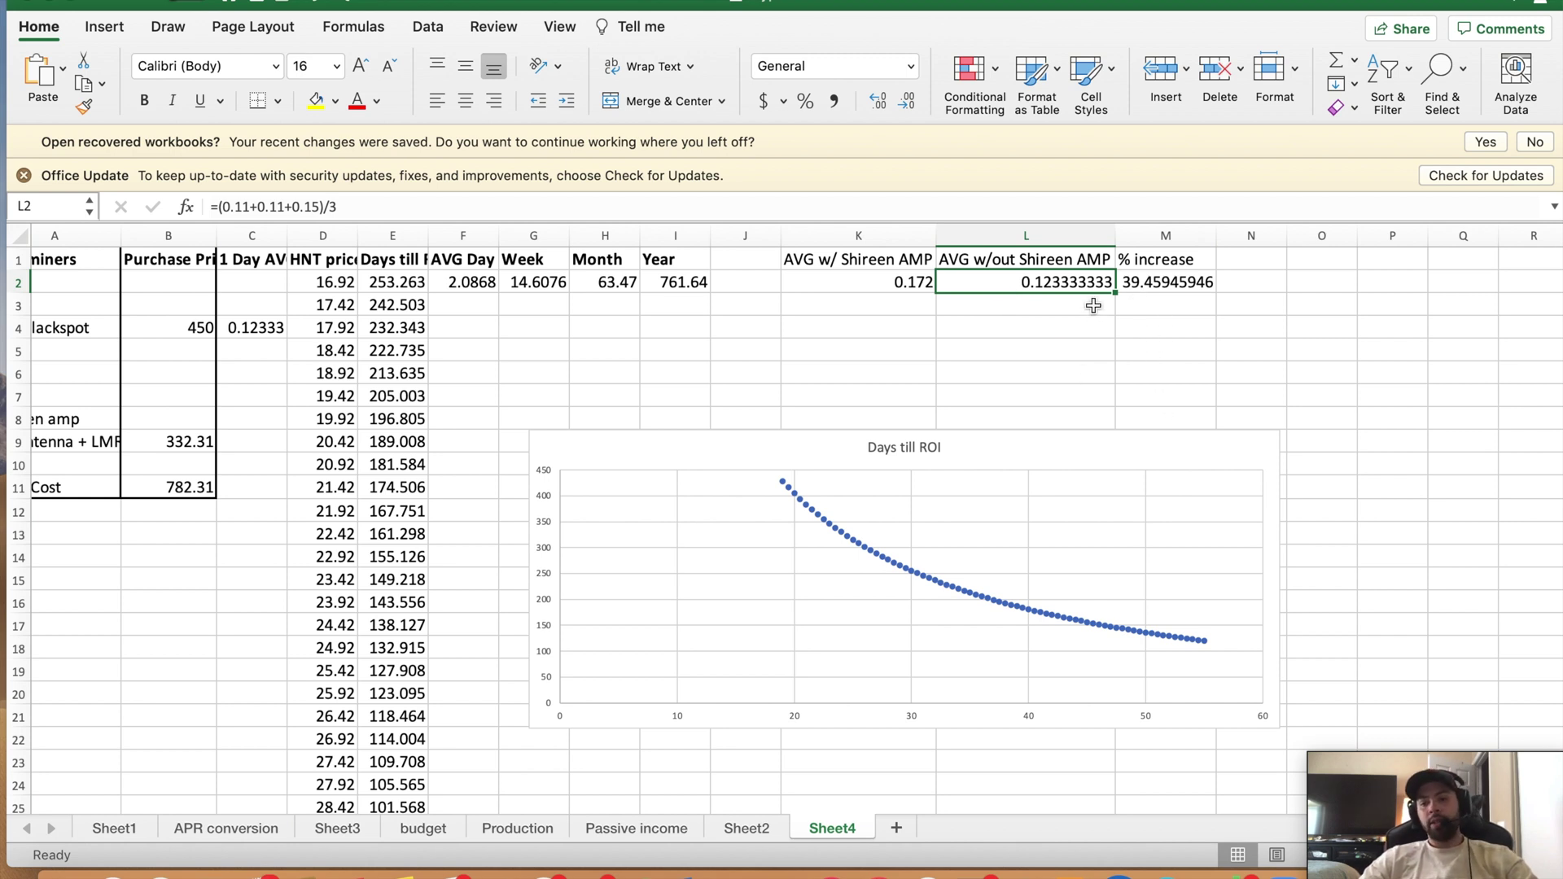
left_click(1063, 328)
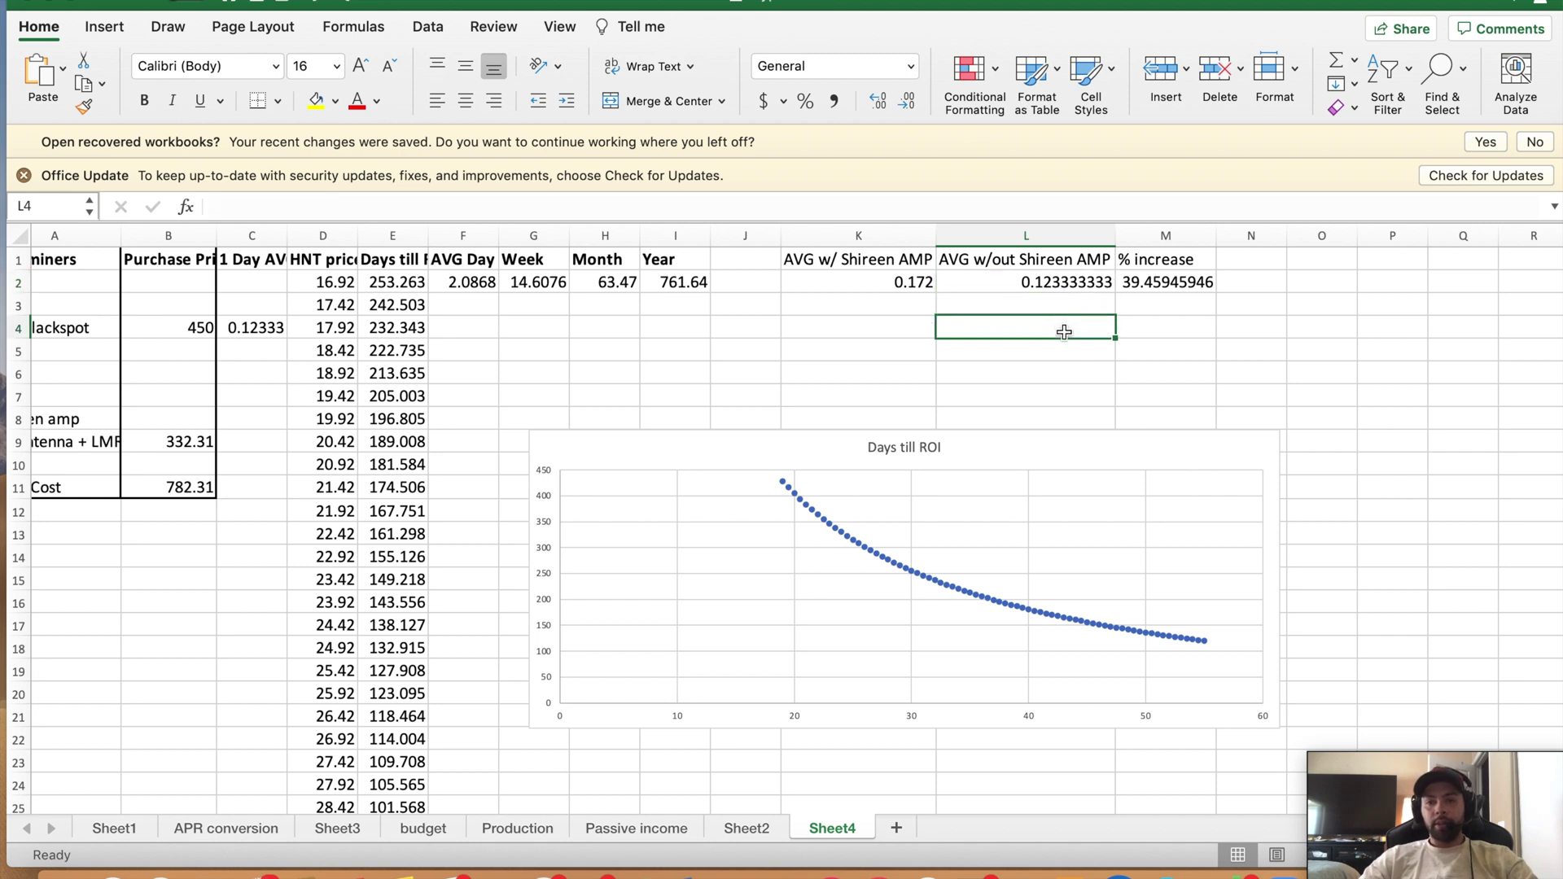
scroll(899, 342, "left", 2)
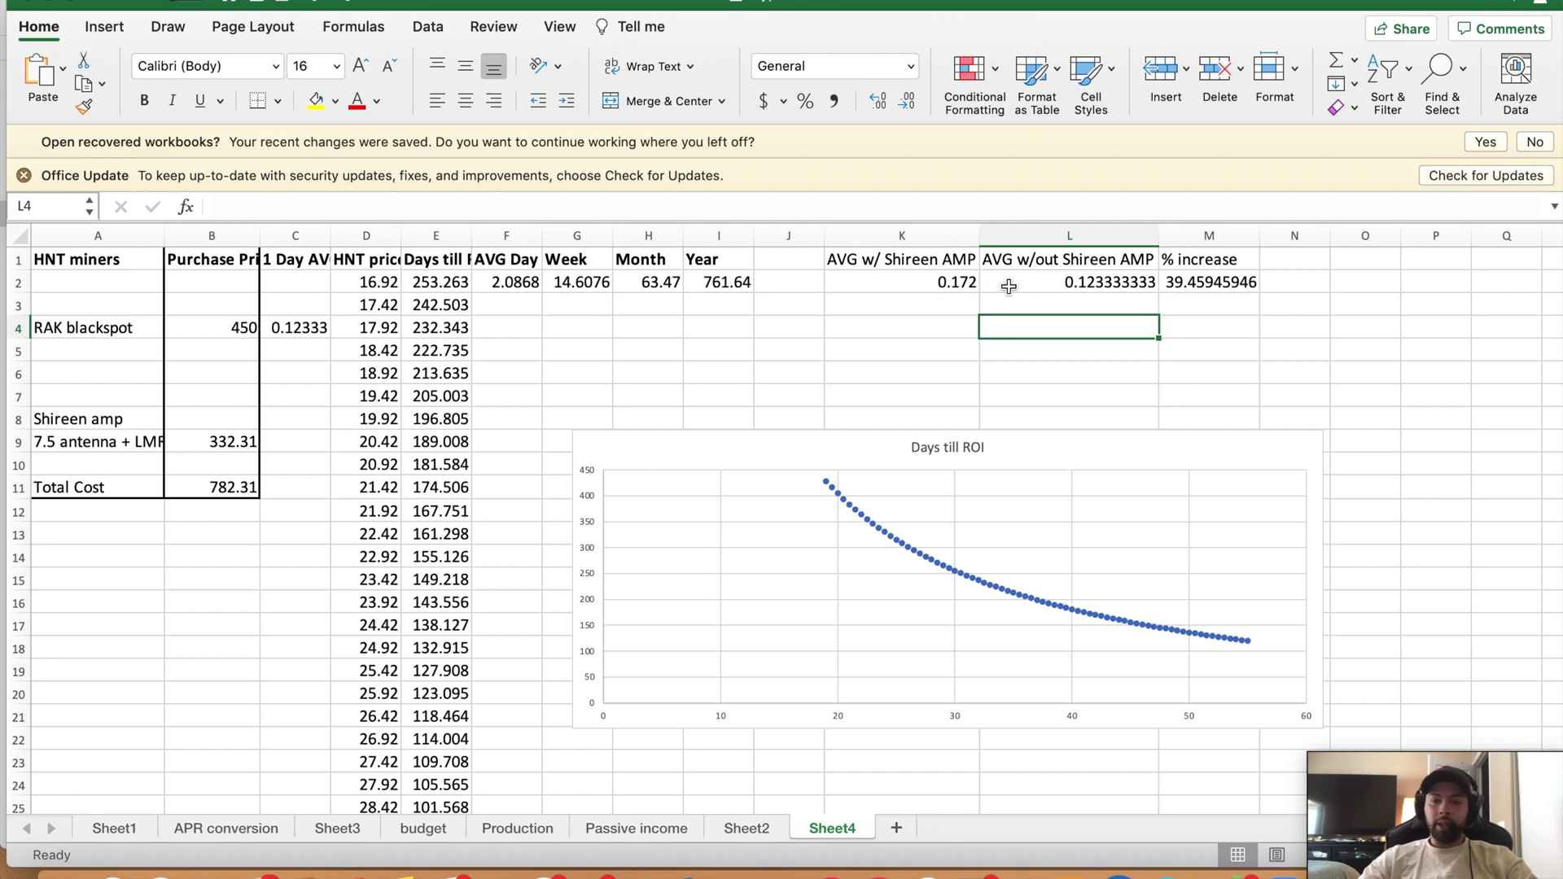
Review the RAK blackspot's purchase price, one-day average and HNT price, and check the HNT market price on Helium Explorer
left_click(82, 334)
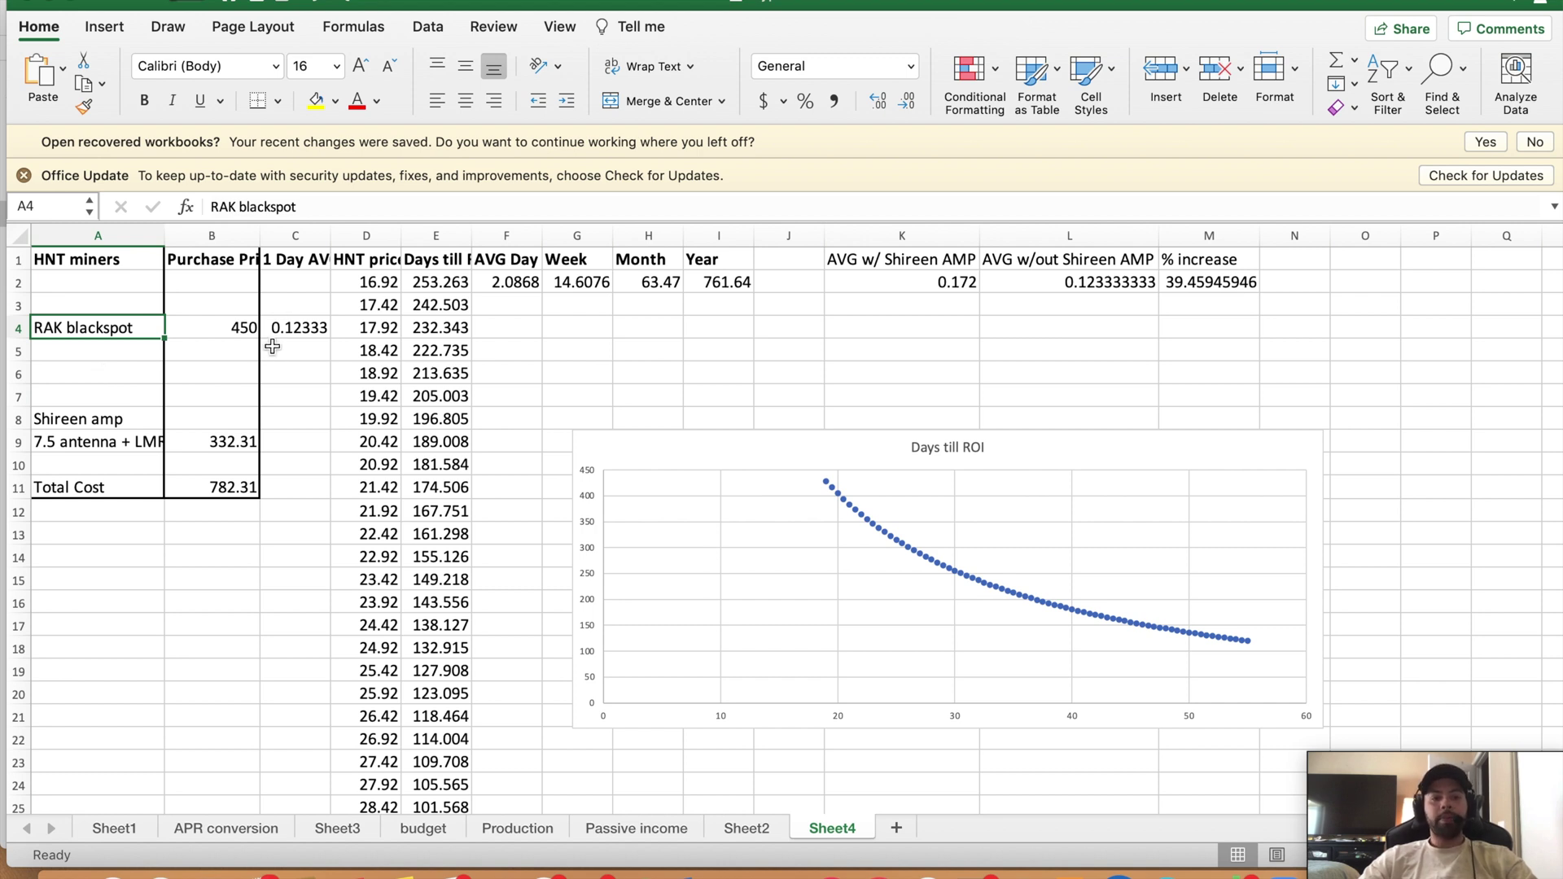
left_click(232, 328)
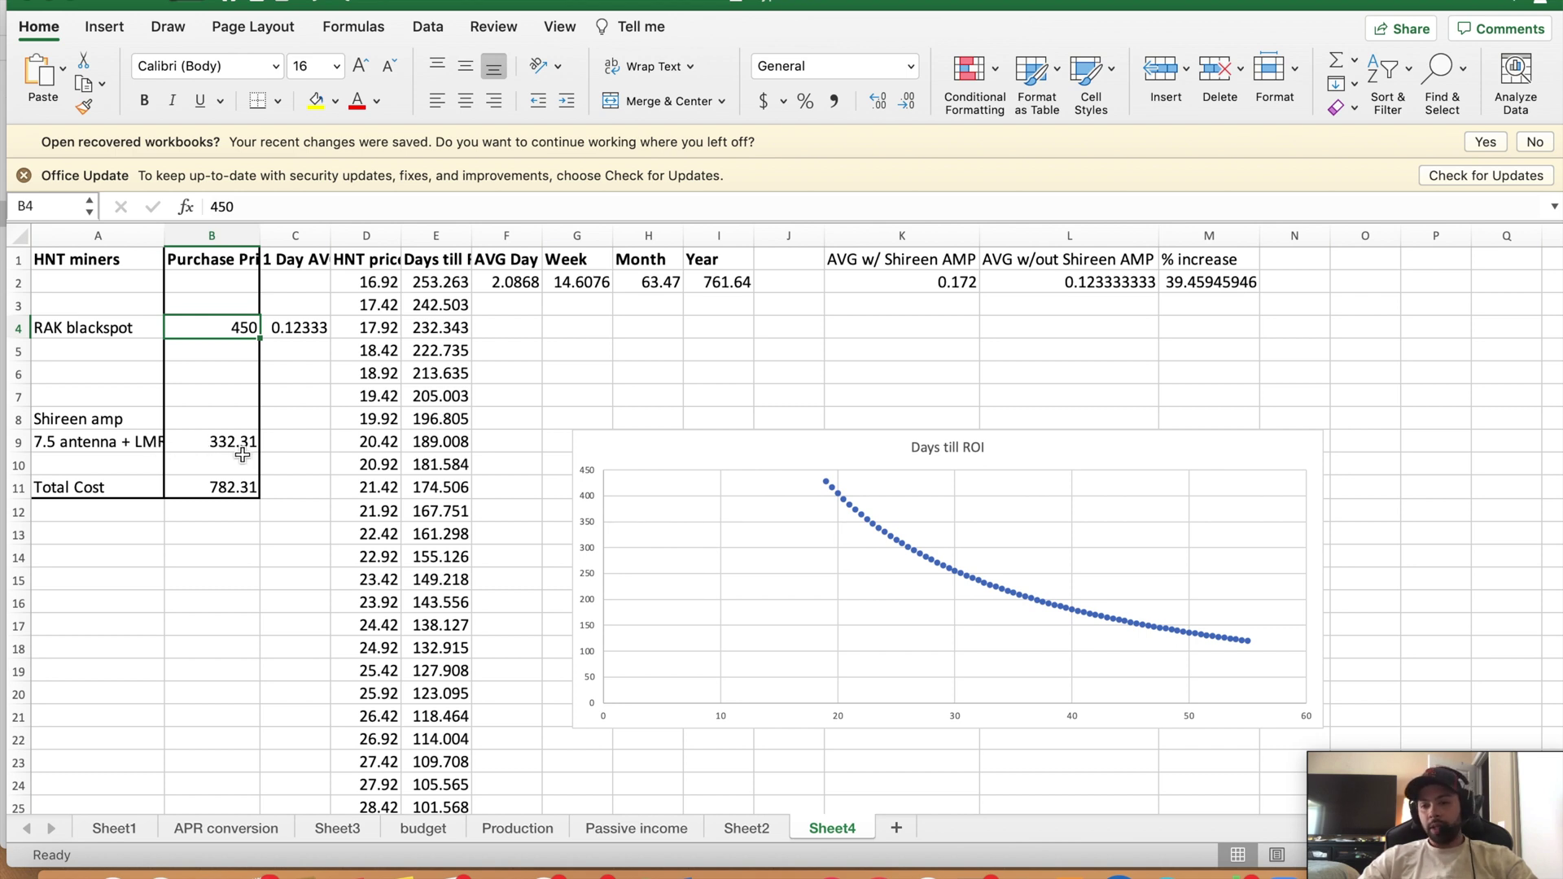
left_click(300, 330)
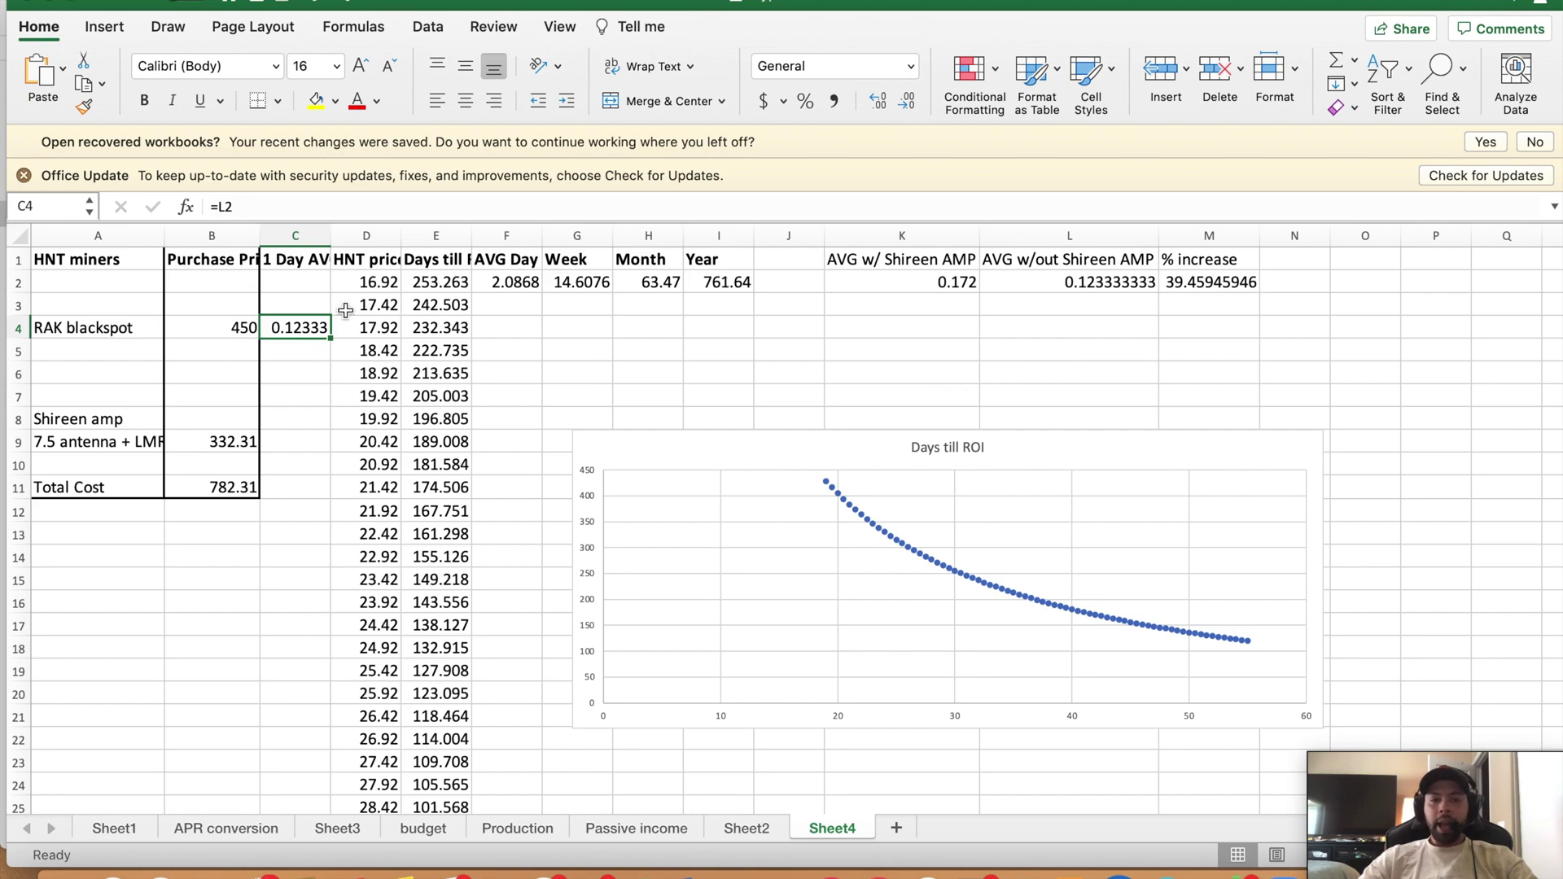
left_click(370, 284)
key("super+Tab")
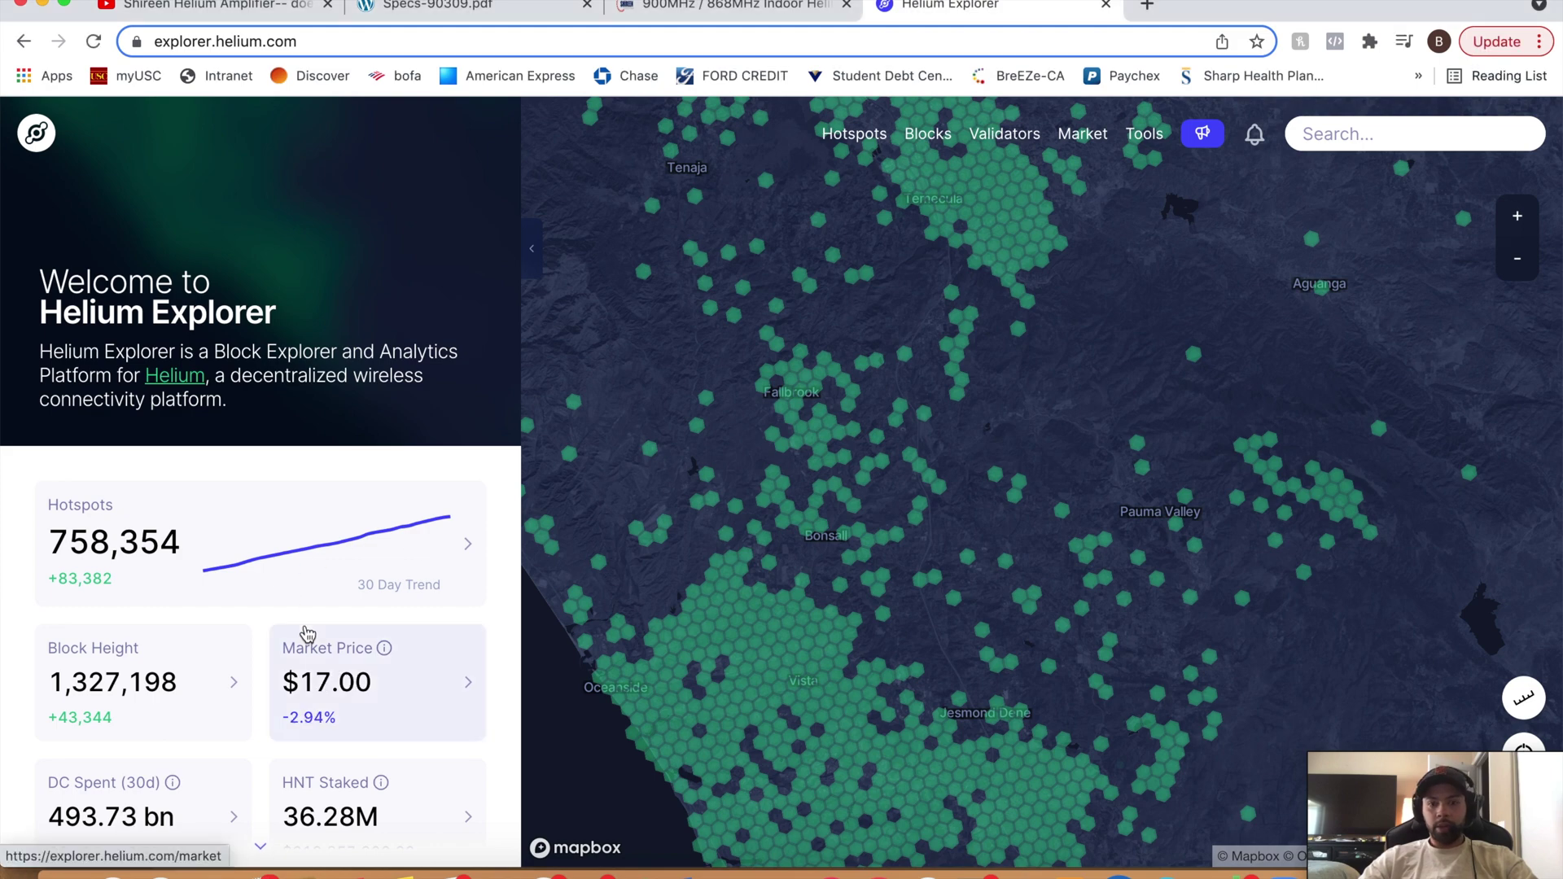
key("super+Tab")
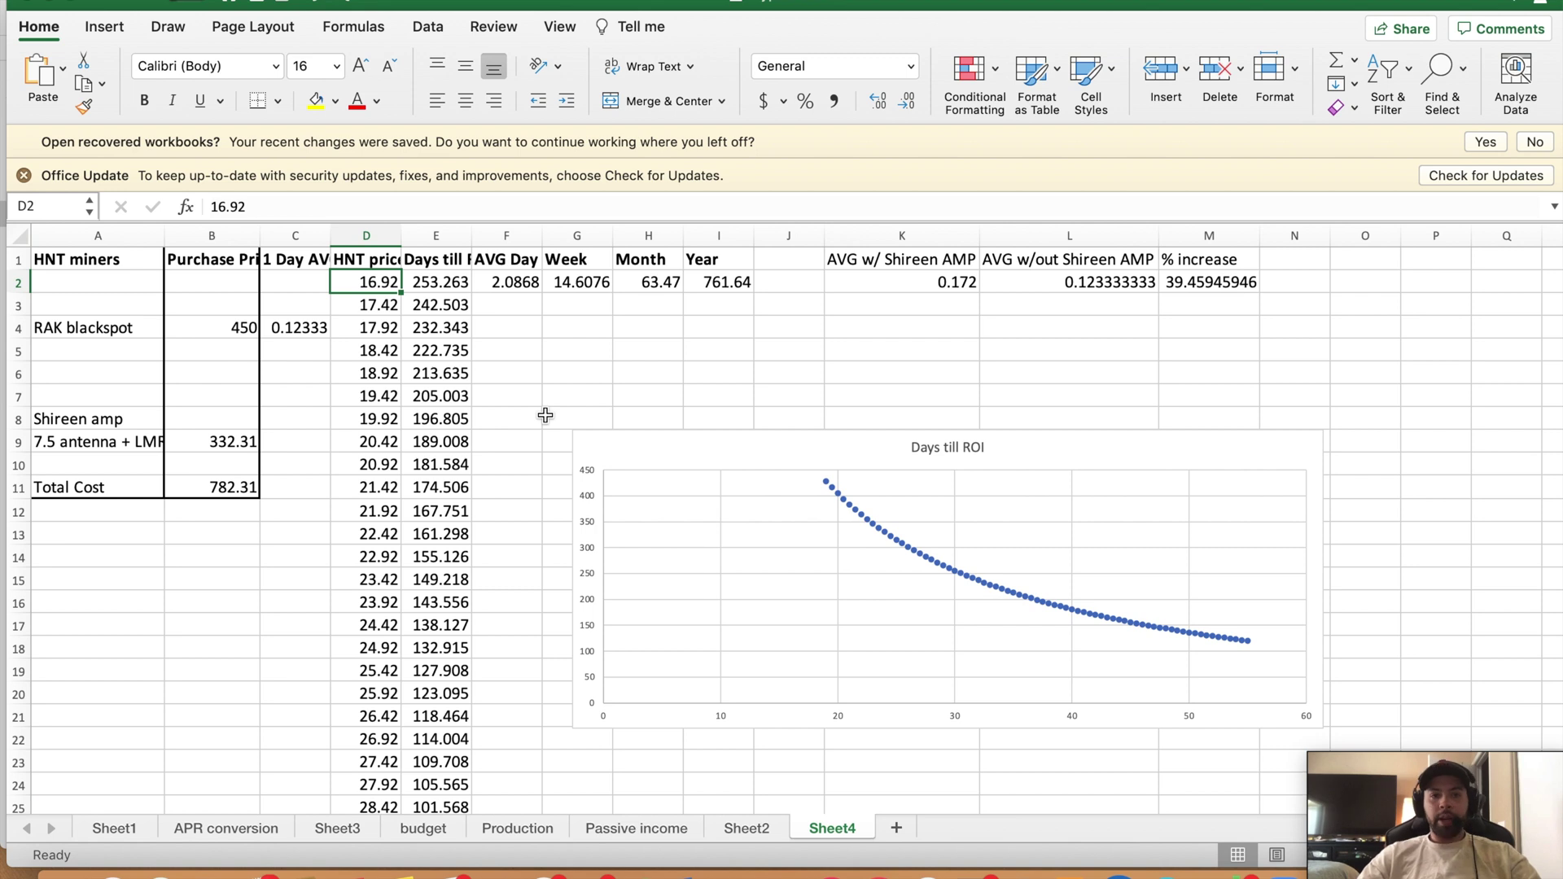
Undo the last two edits to the Days till ROI values and inspect the formulas for the one-day average and yearly earnings
key("super+z")
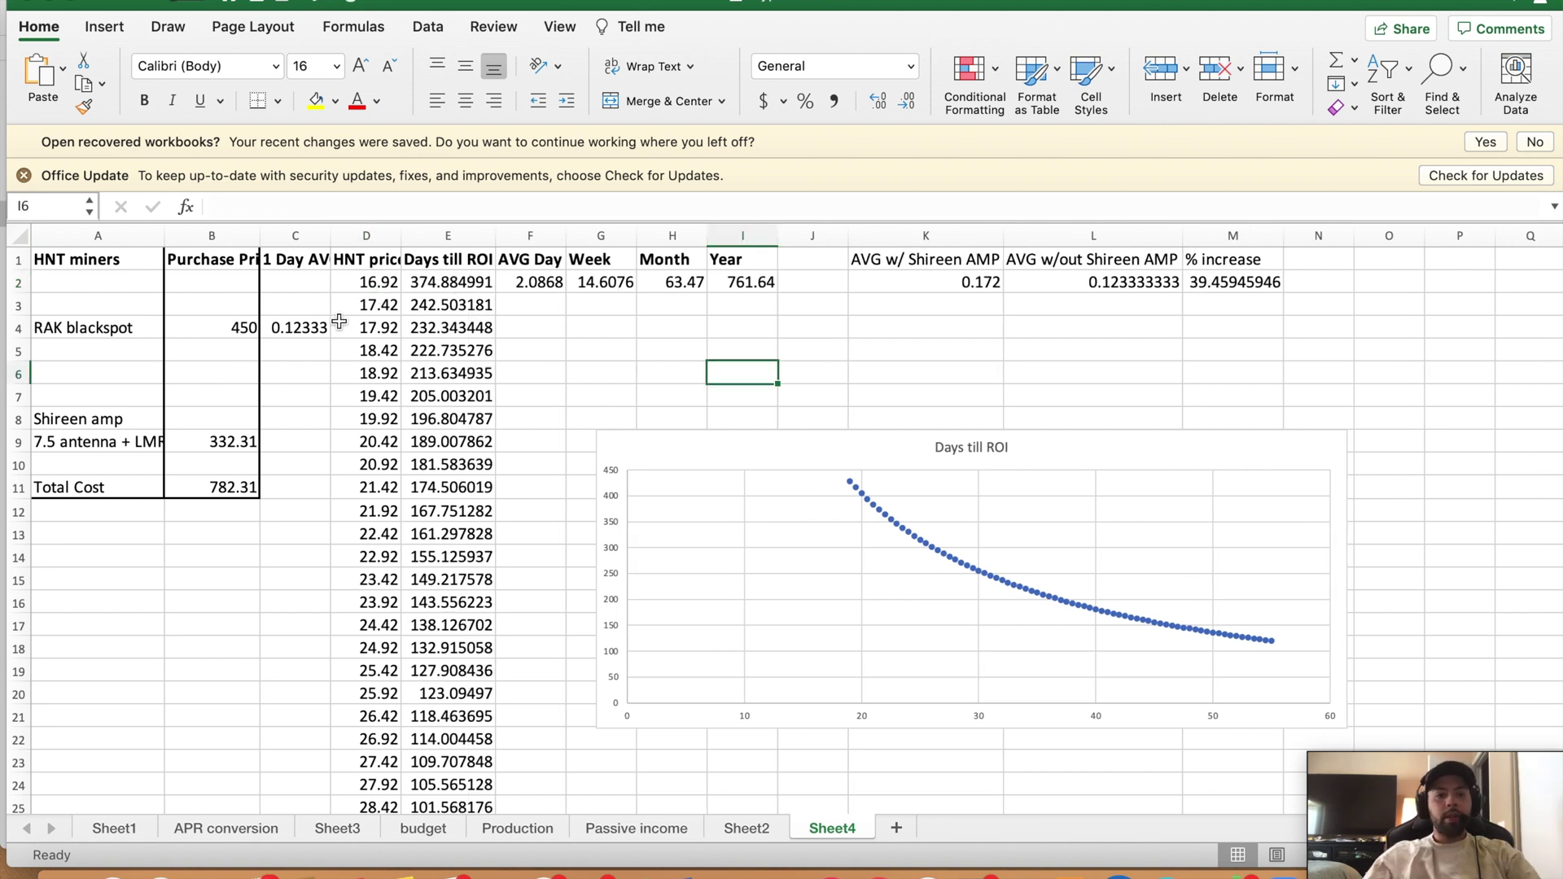
key("super+z")
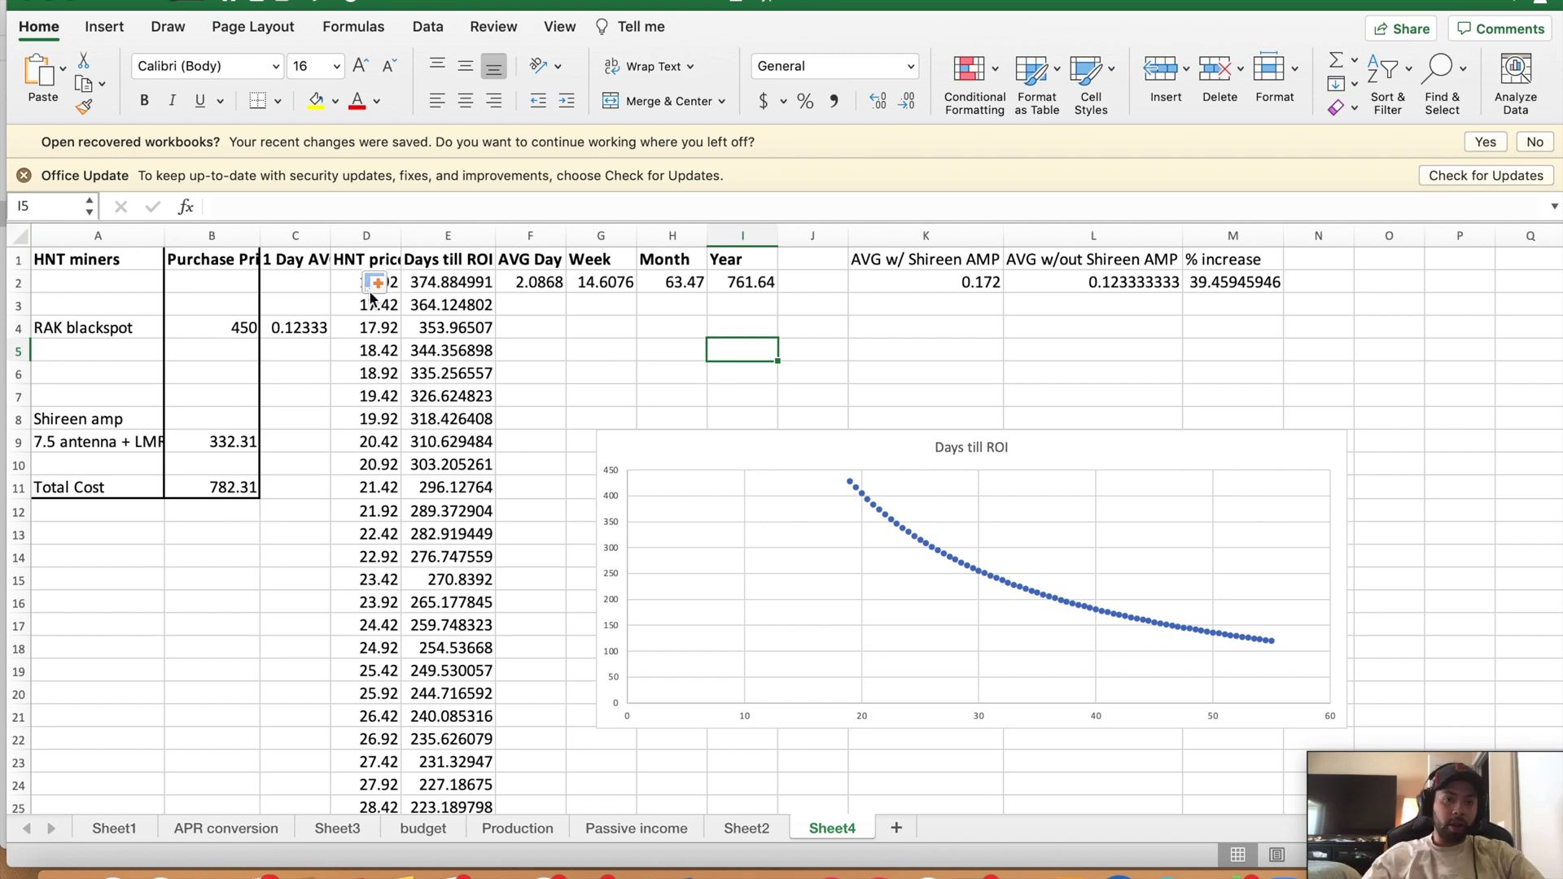
left_click(307, 330)
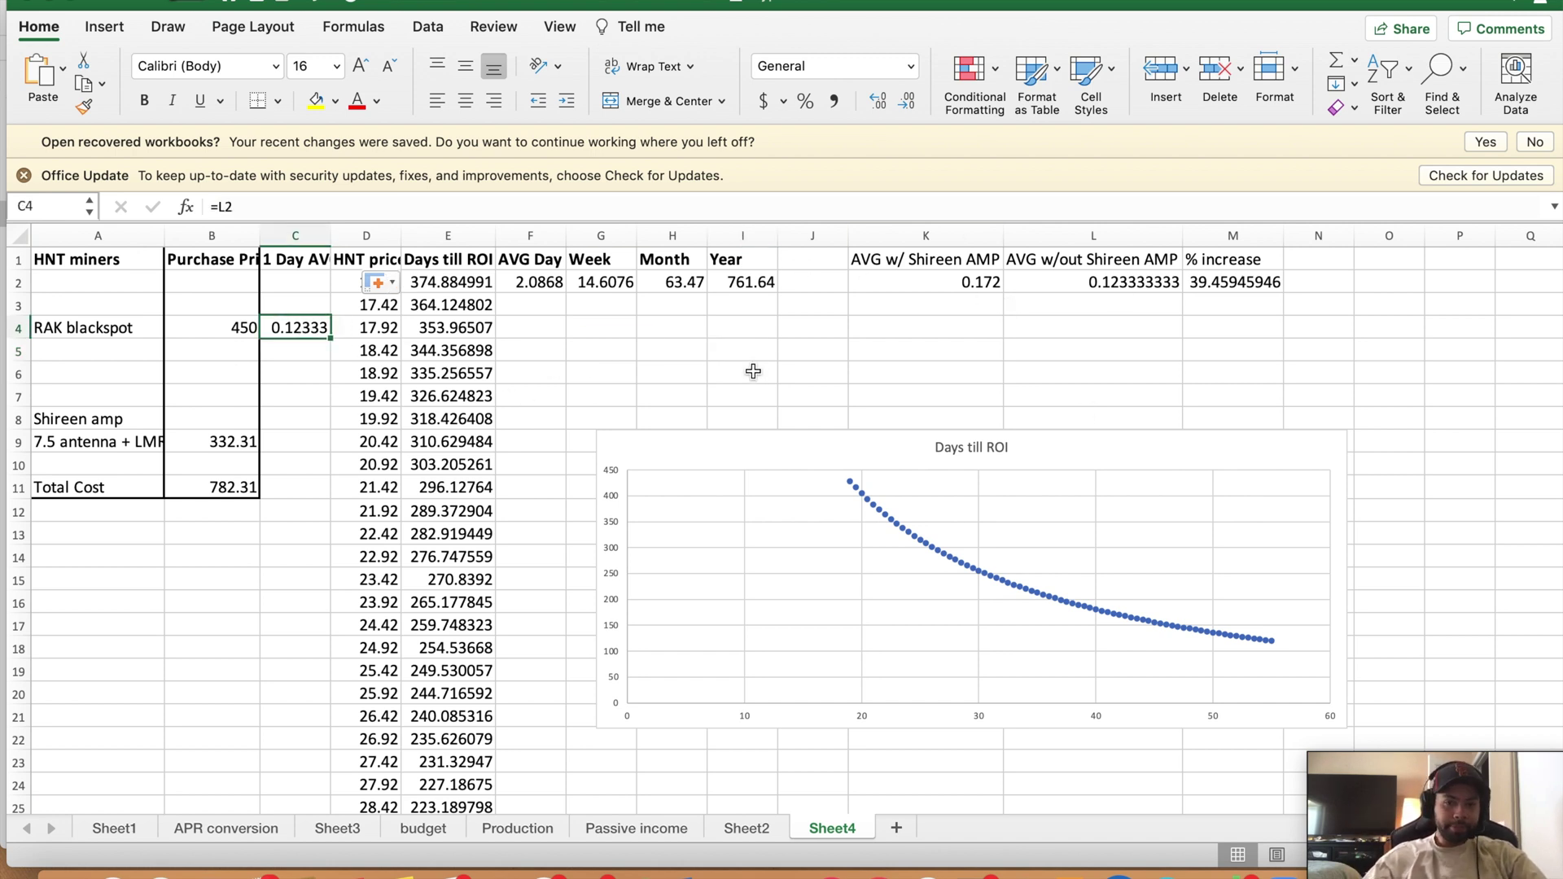
left_click(780, 371)
left_click(757, 298)
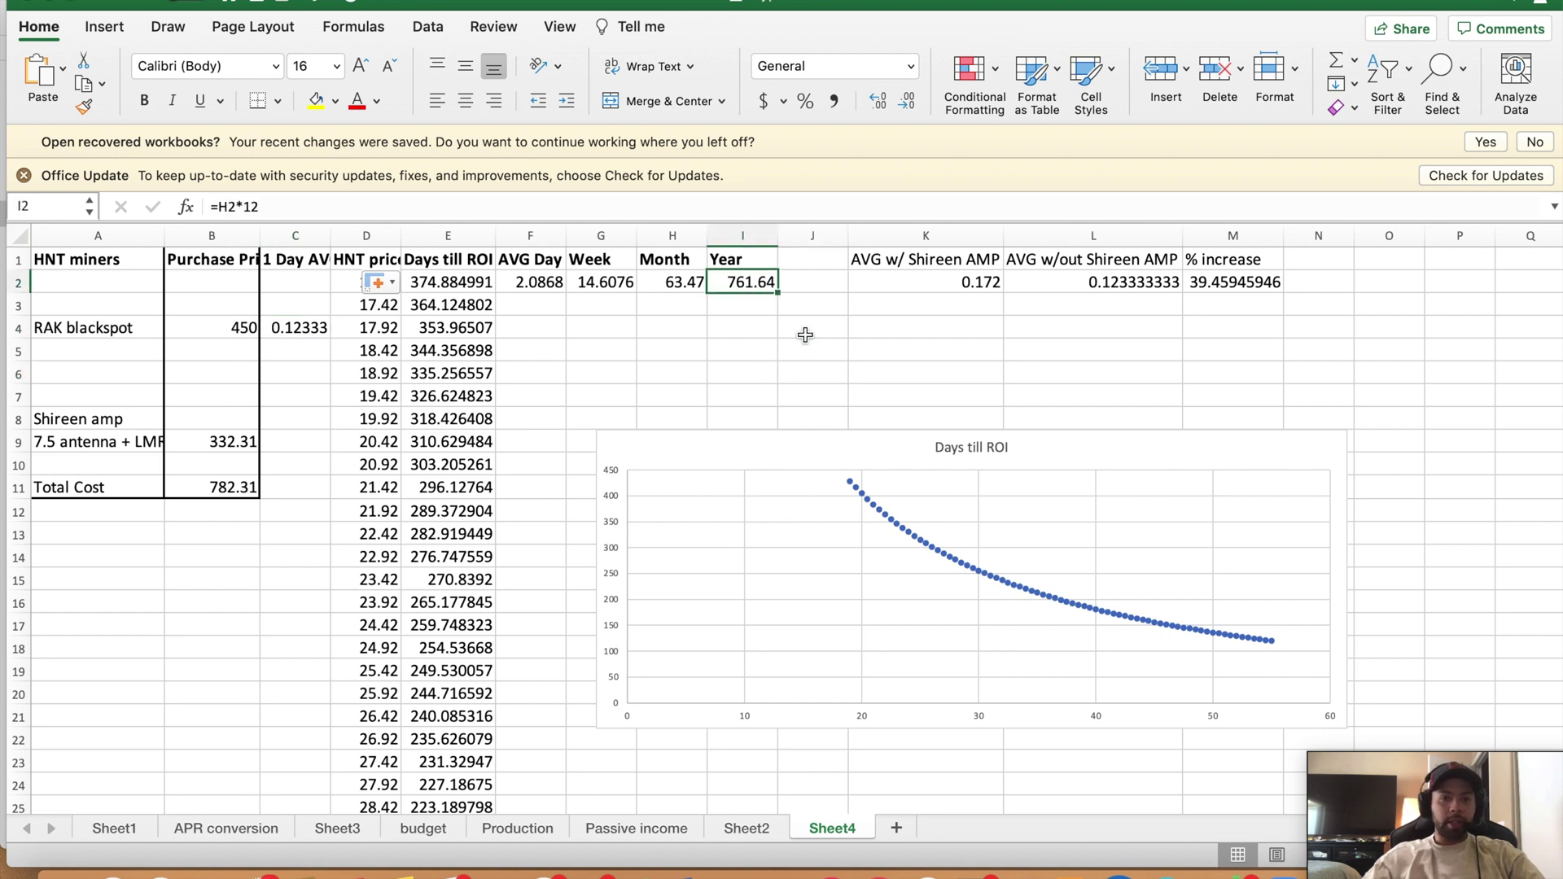
Enter 374.24 as the Shireen amp's purchase price in cell B8
left_click(223, 538)
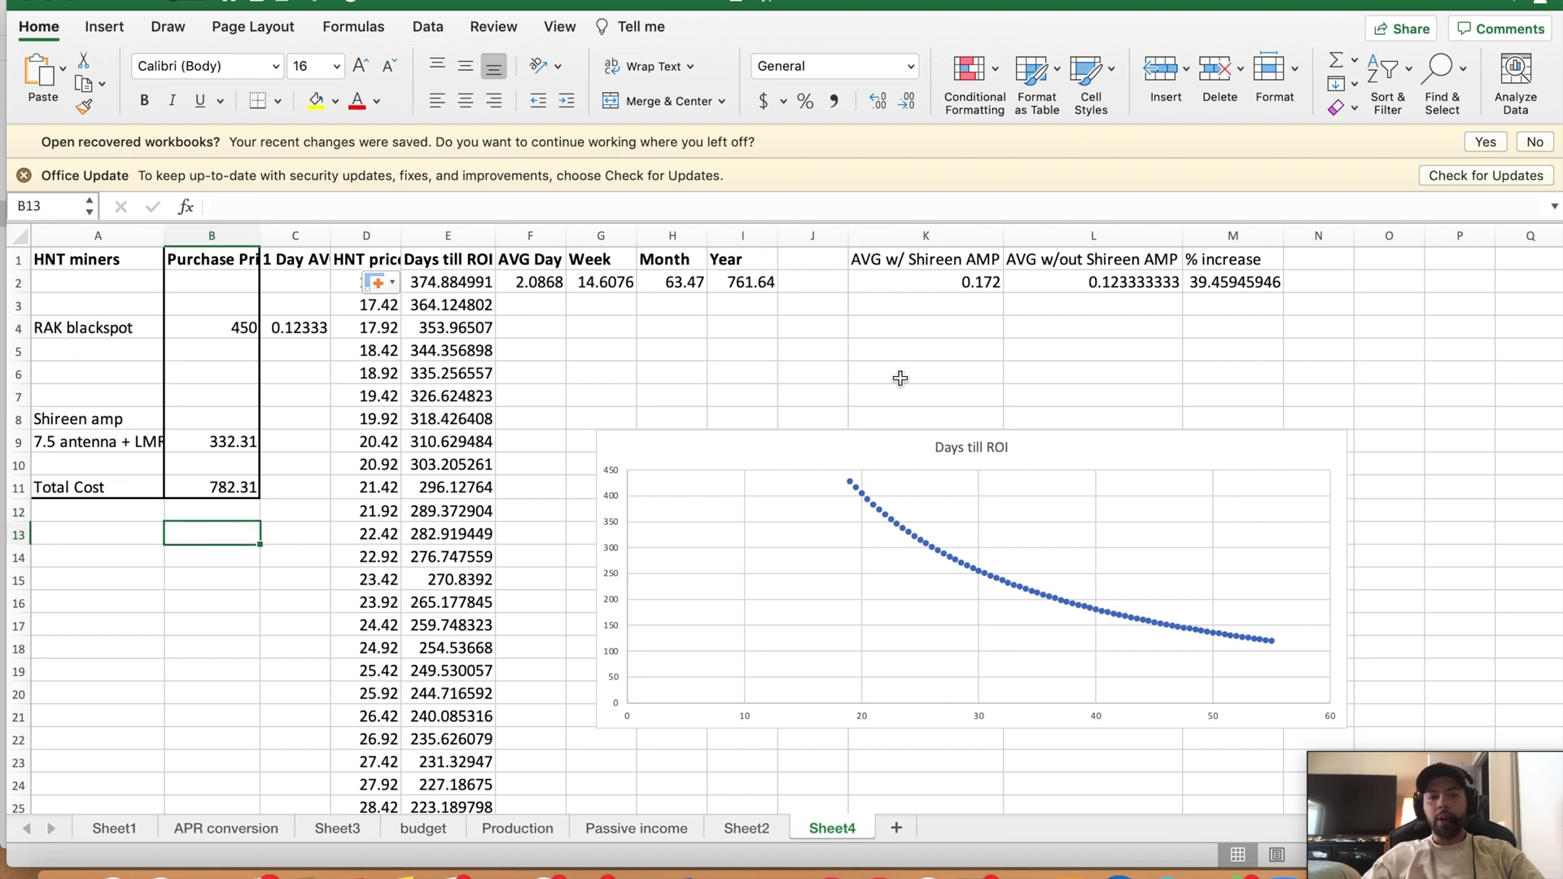
left_click(214, 427)
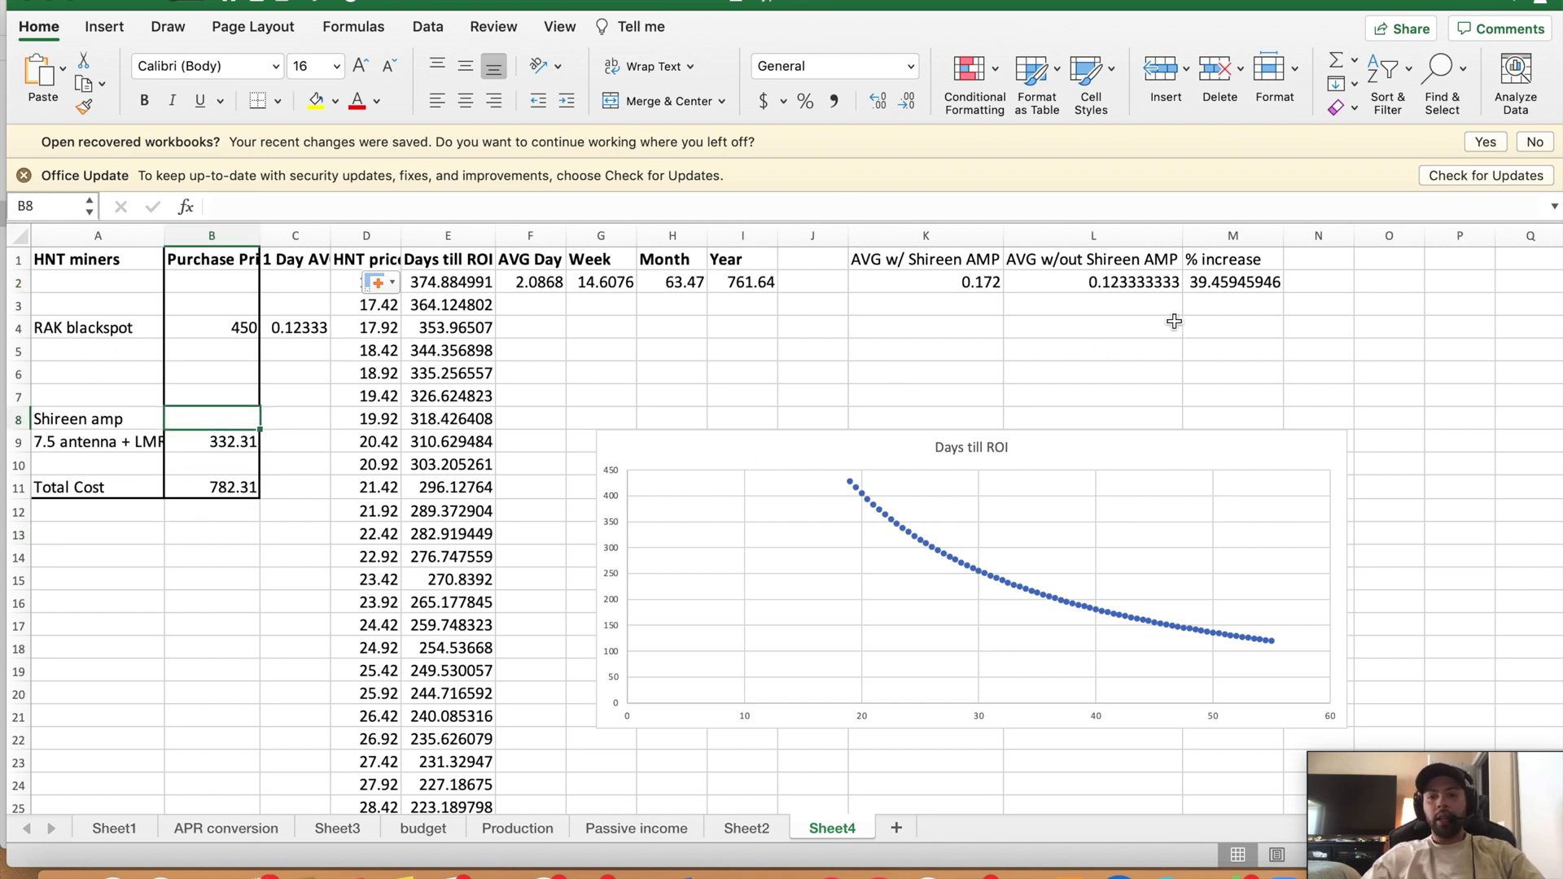
type("374.24")
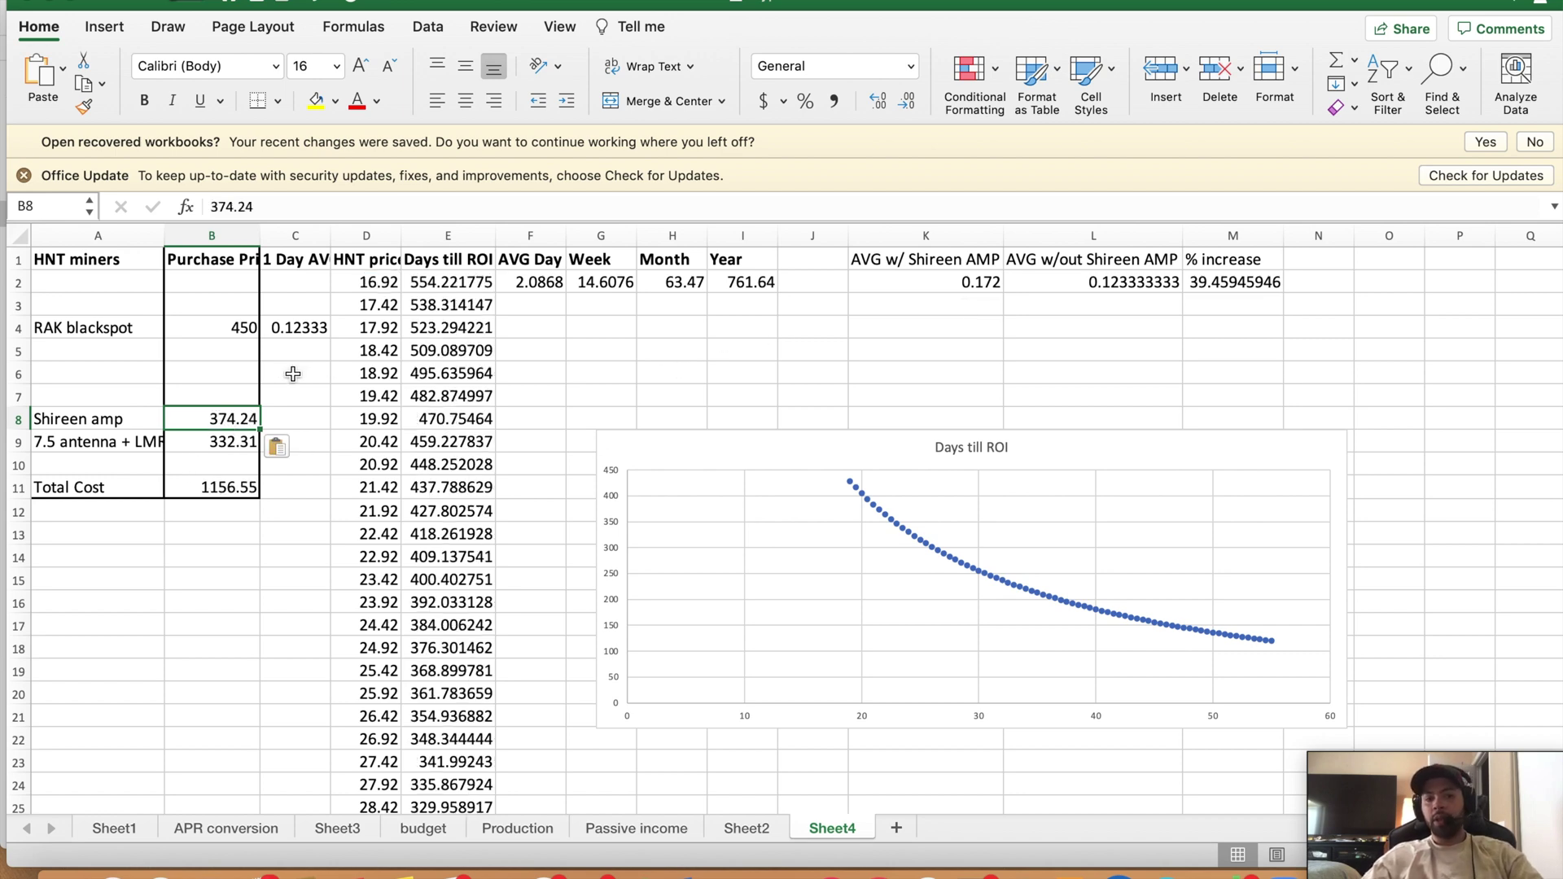
Check the indoor Helium amplifier's price on the Shireen store page in the browser and return to the Excel sheet
key("ctrl+Left")
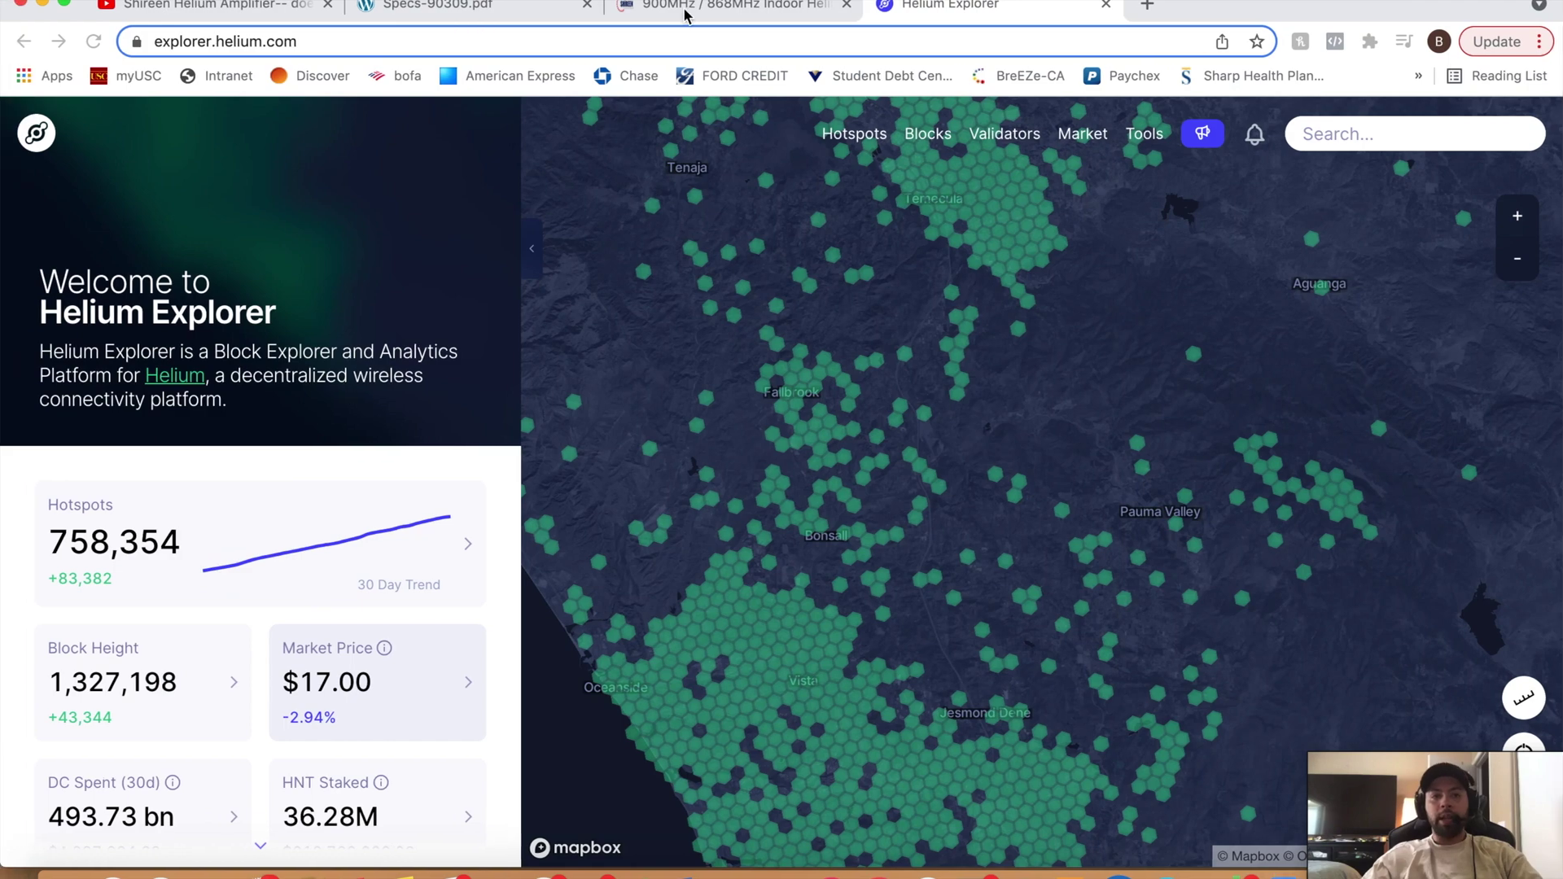
left_click(682, 11)
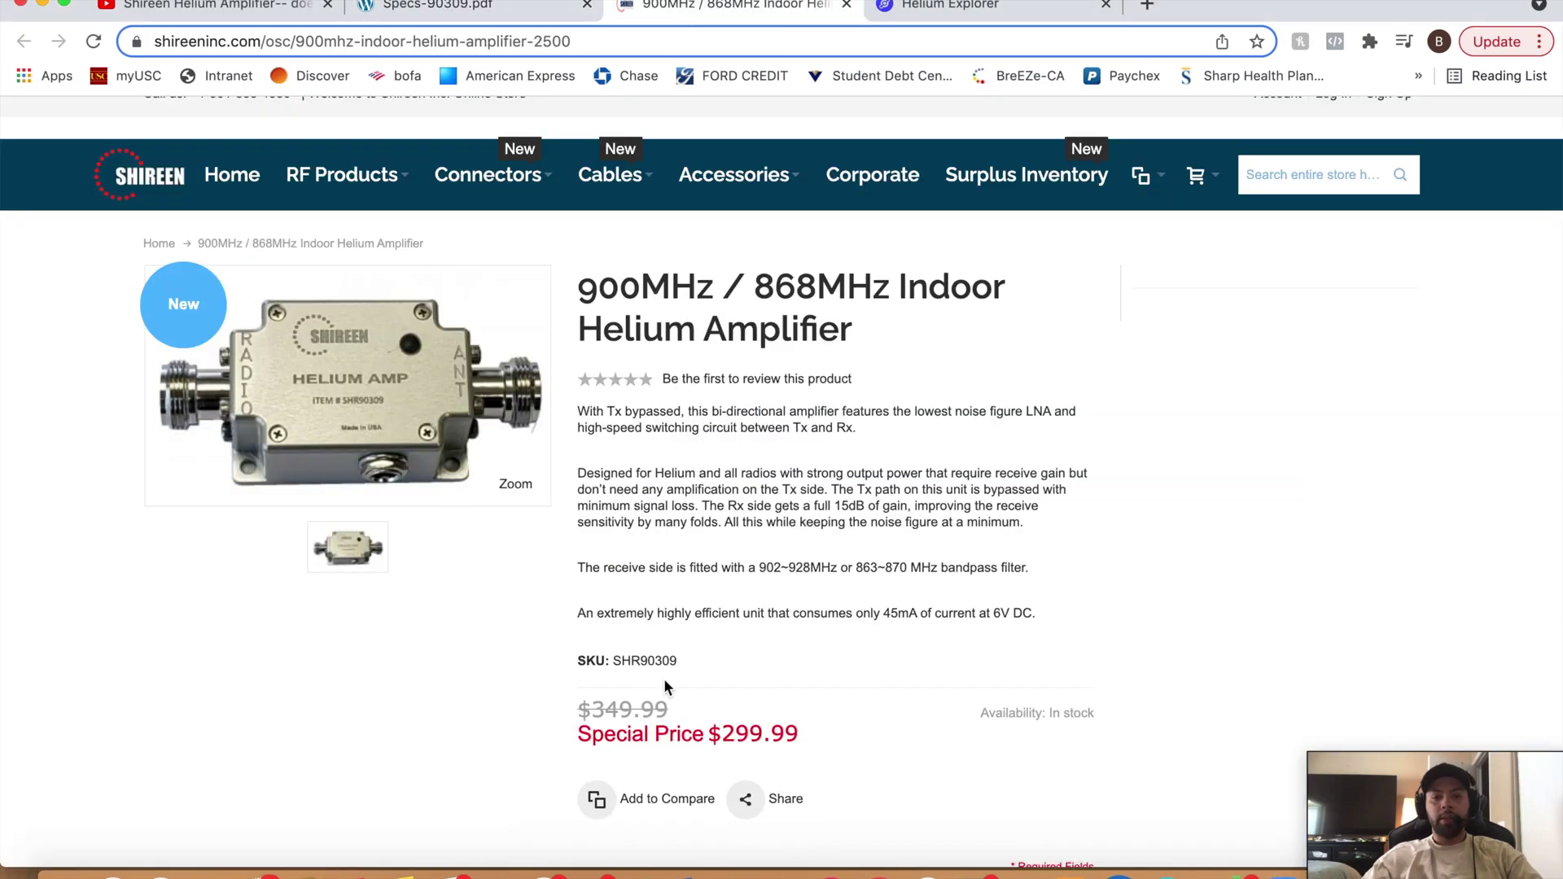
key("ctrl+Right")
left_click(214, 645)
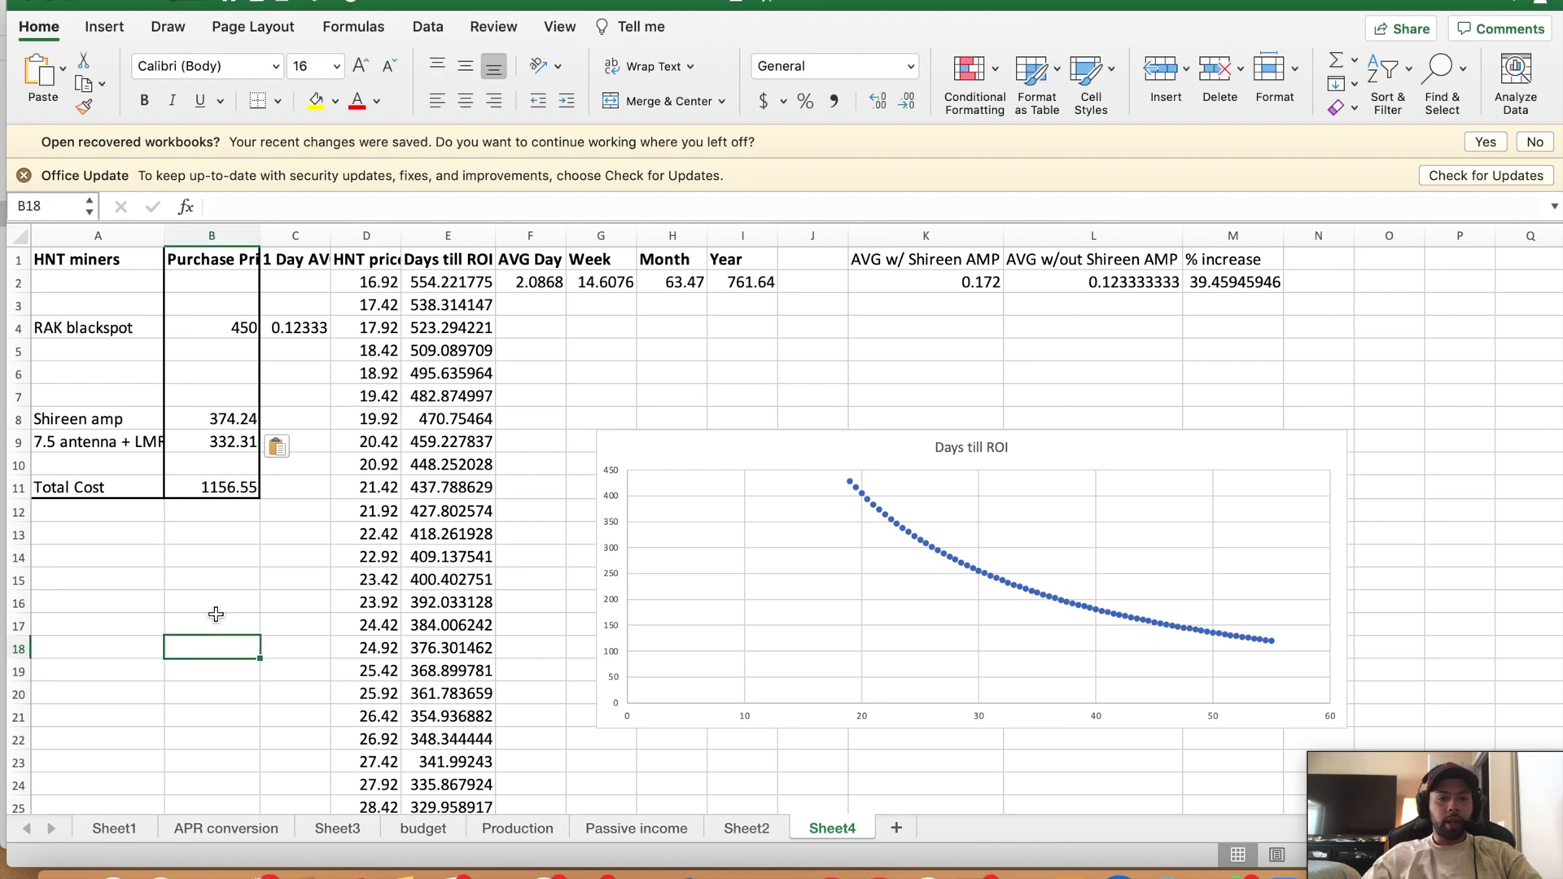
Change the RAK blackspot's one-day average in C4 to =K2, the average with the Shireen AMP
left_click(306, 330)
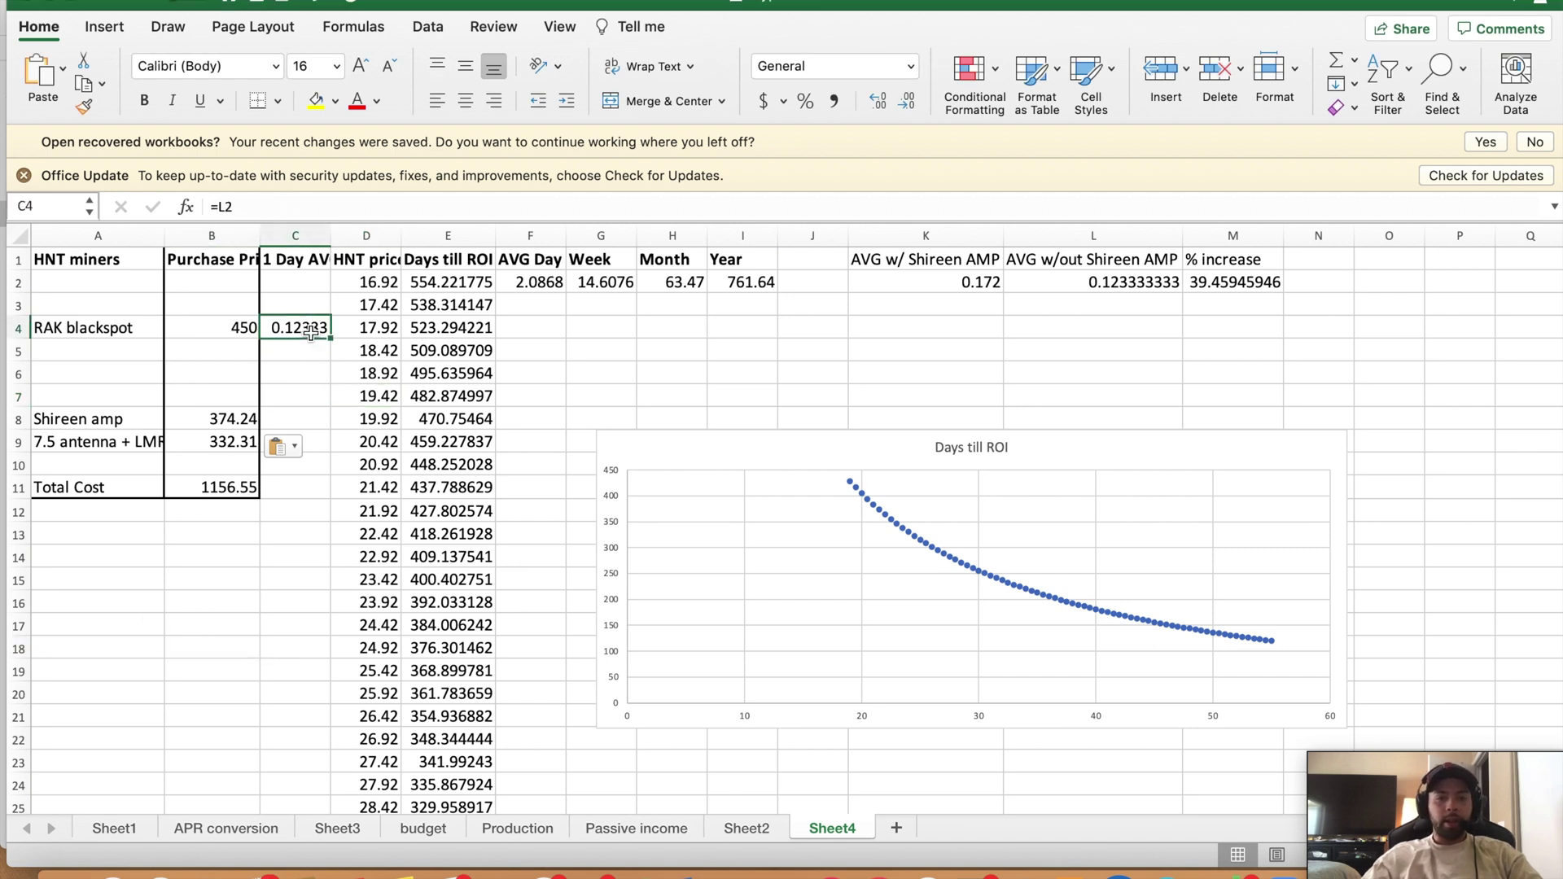
left_click(973, 280)
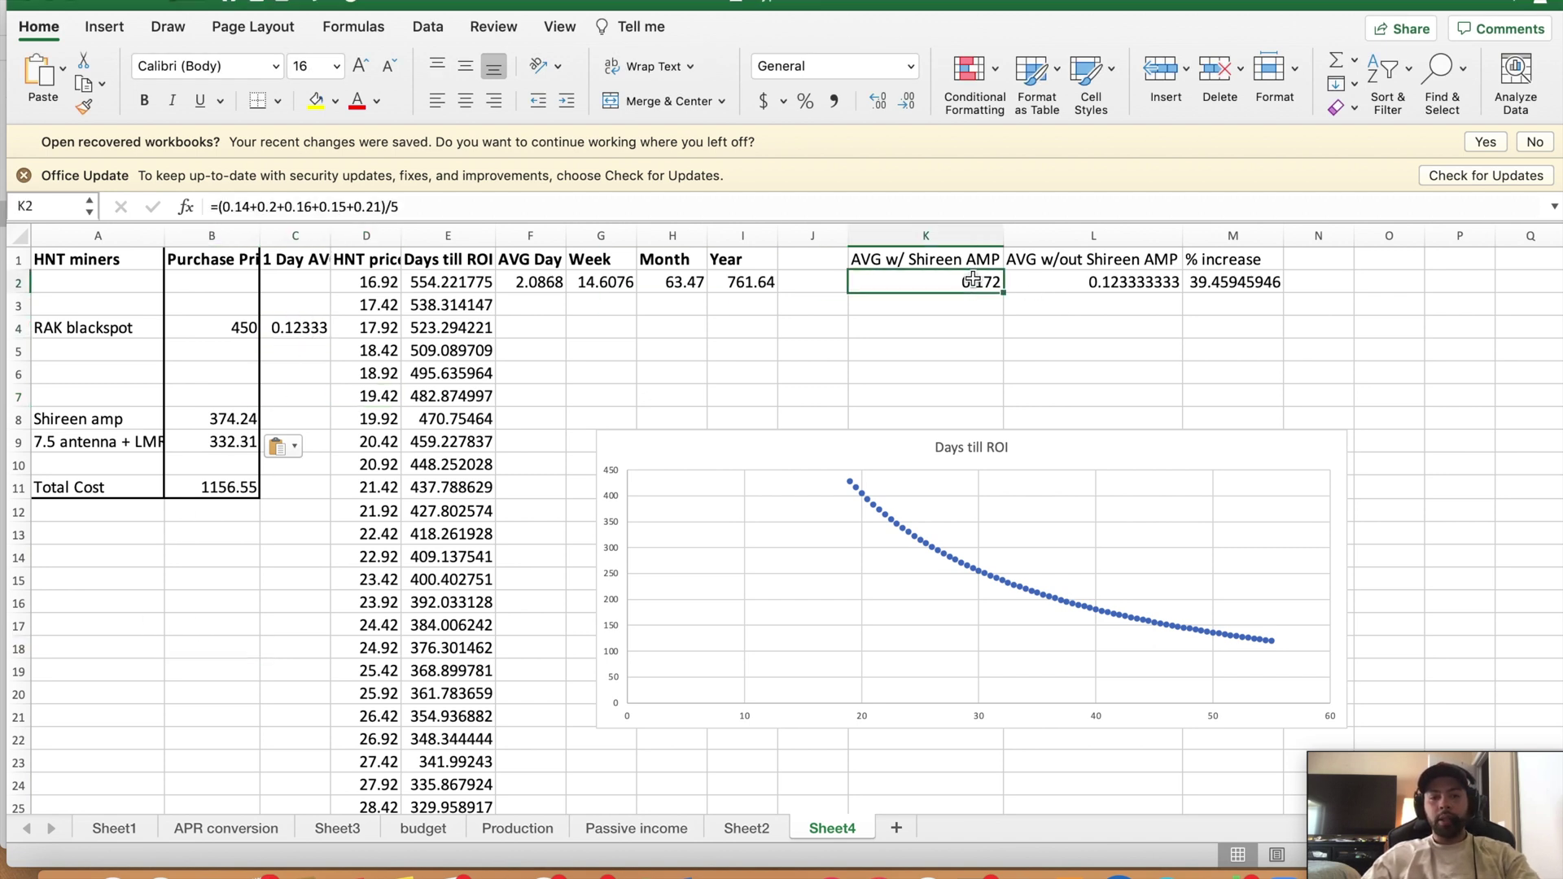
left_click(307, 330)
left_click(221, 206)
type("=L2")
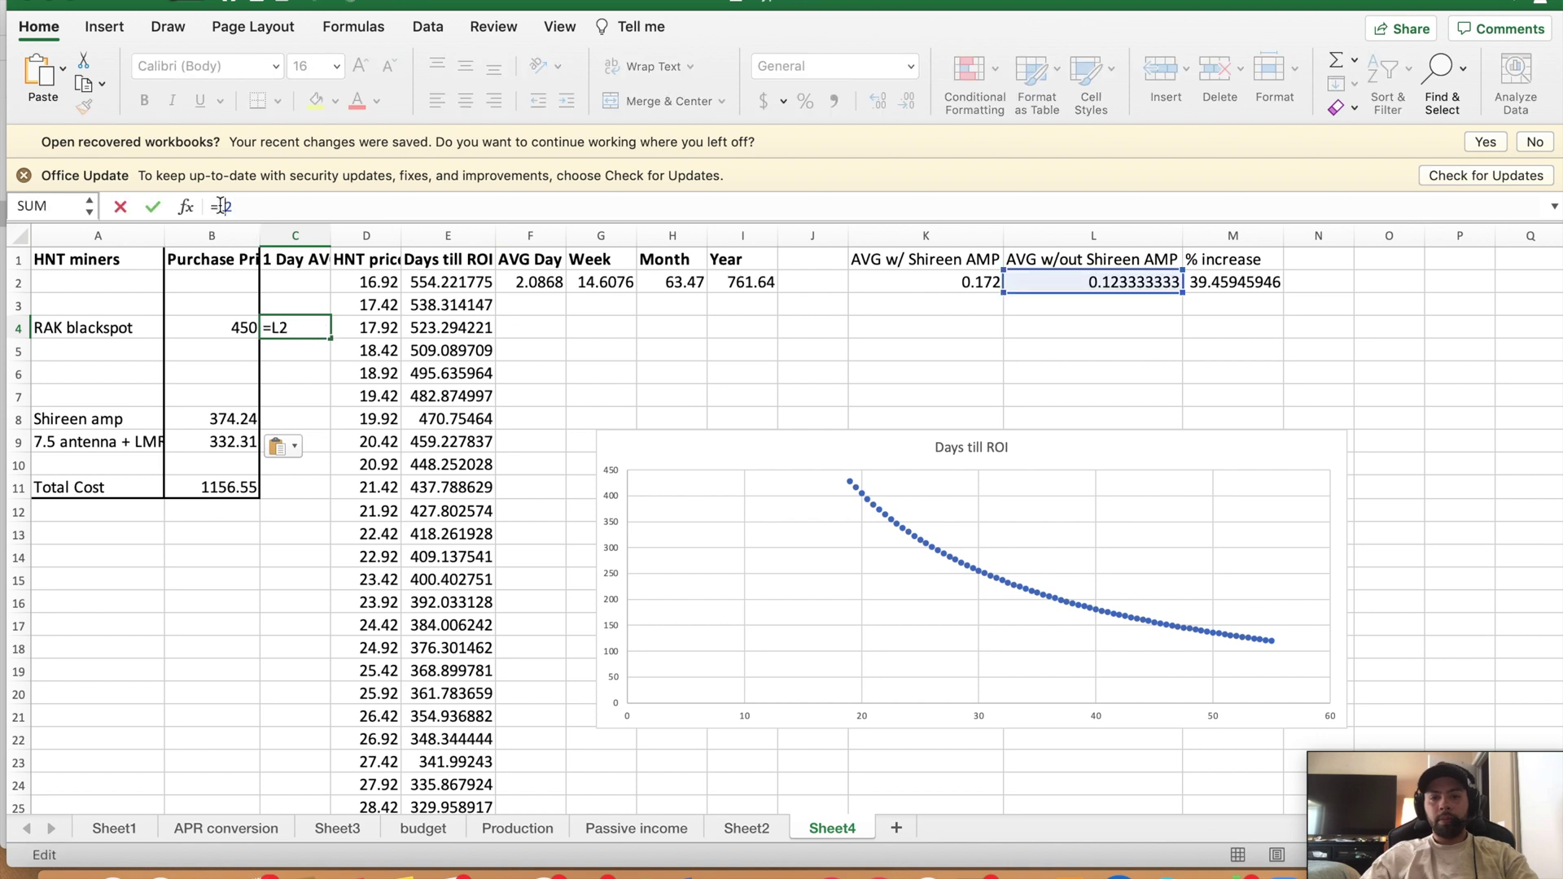
key("BackSpace")
type("K")
key("Return")
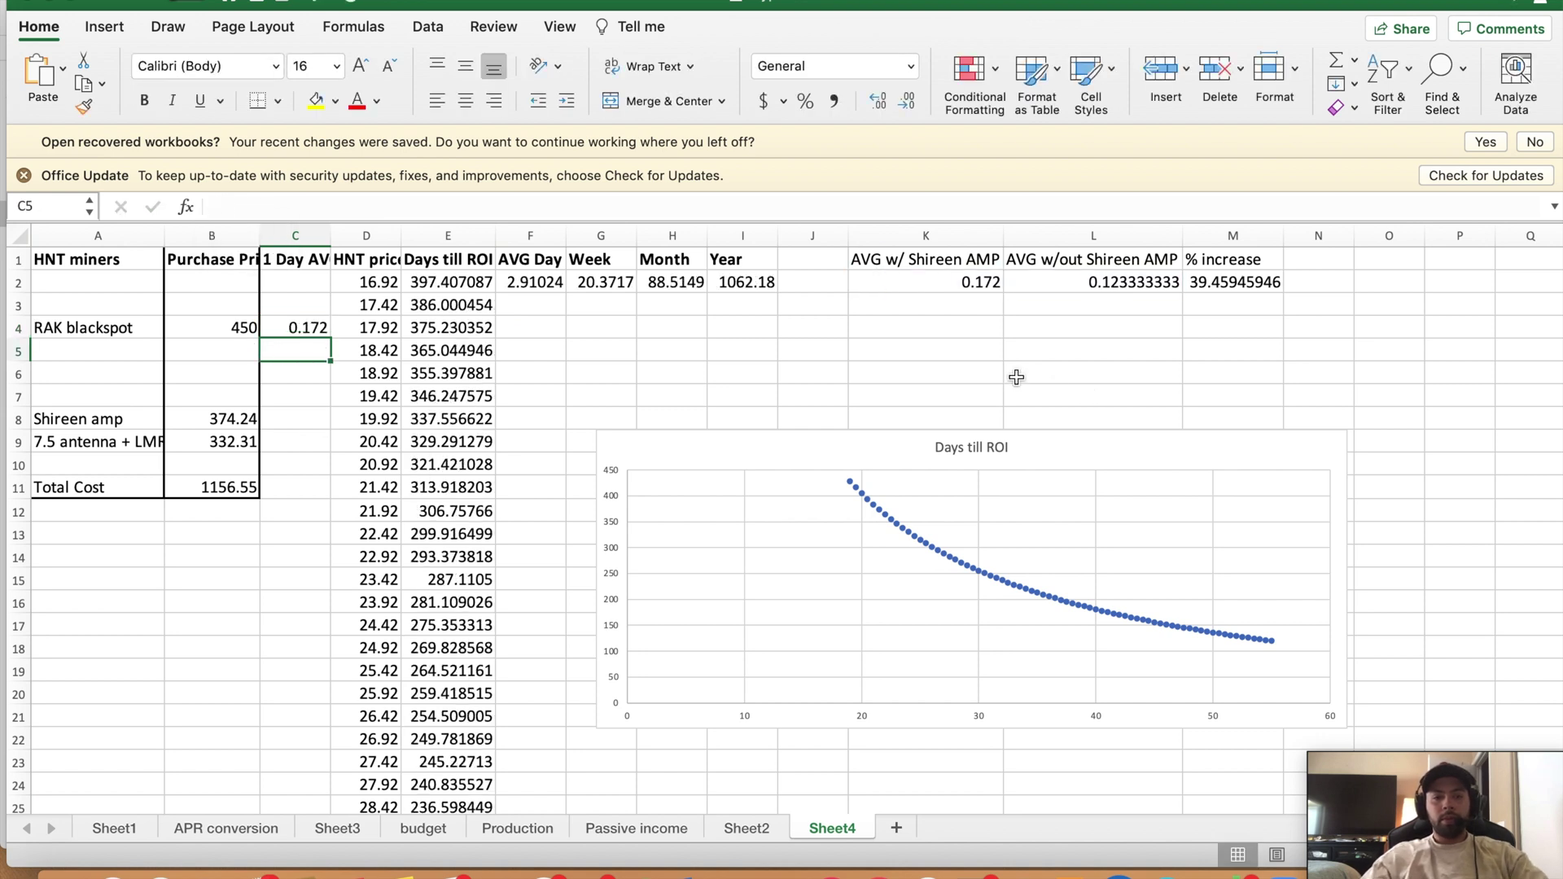
Inspect the formulas for the first Days till ROI value, the yearly earnings and the HNT price increments
left_click(1009, 374)
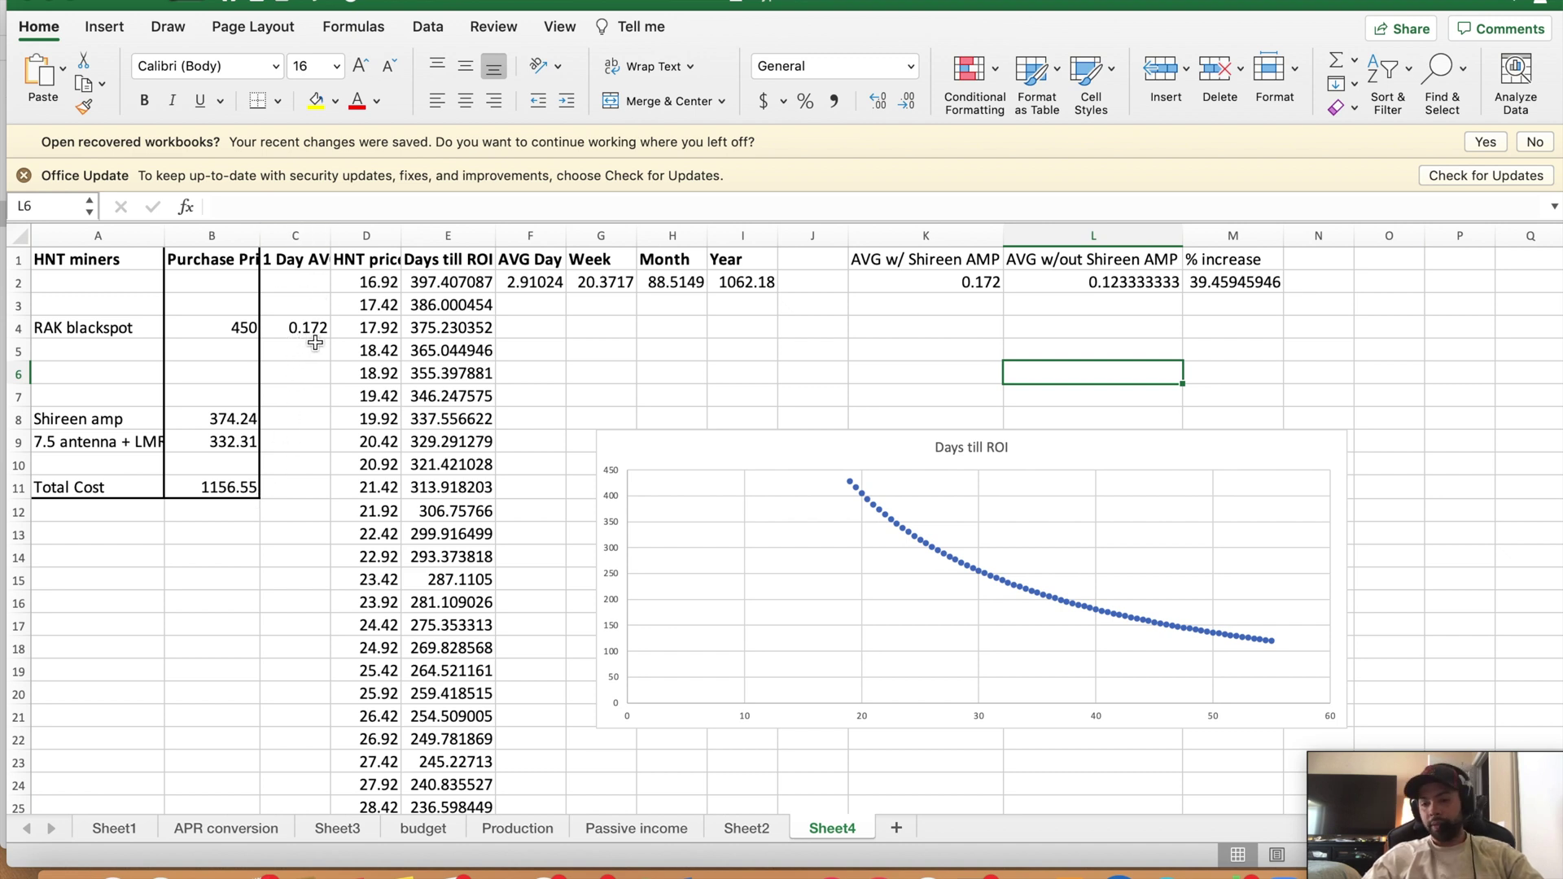
left_click(456, 285)
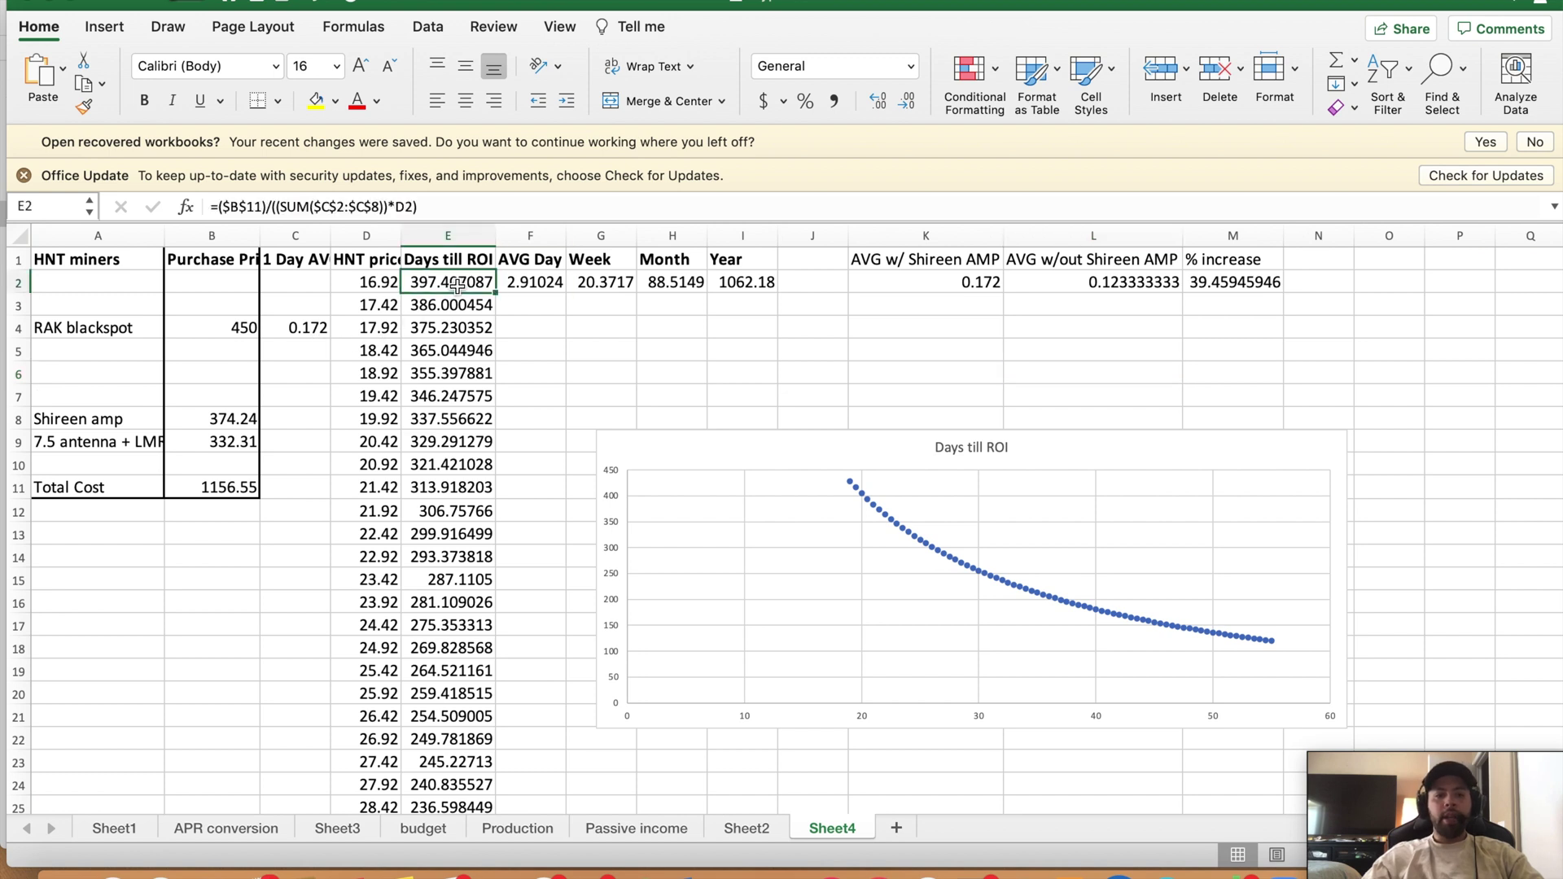
left_click(641, 365)
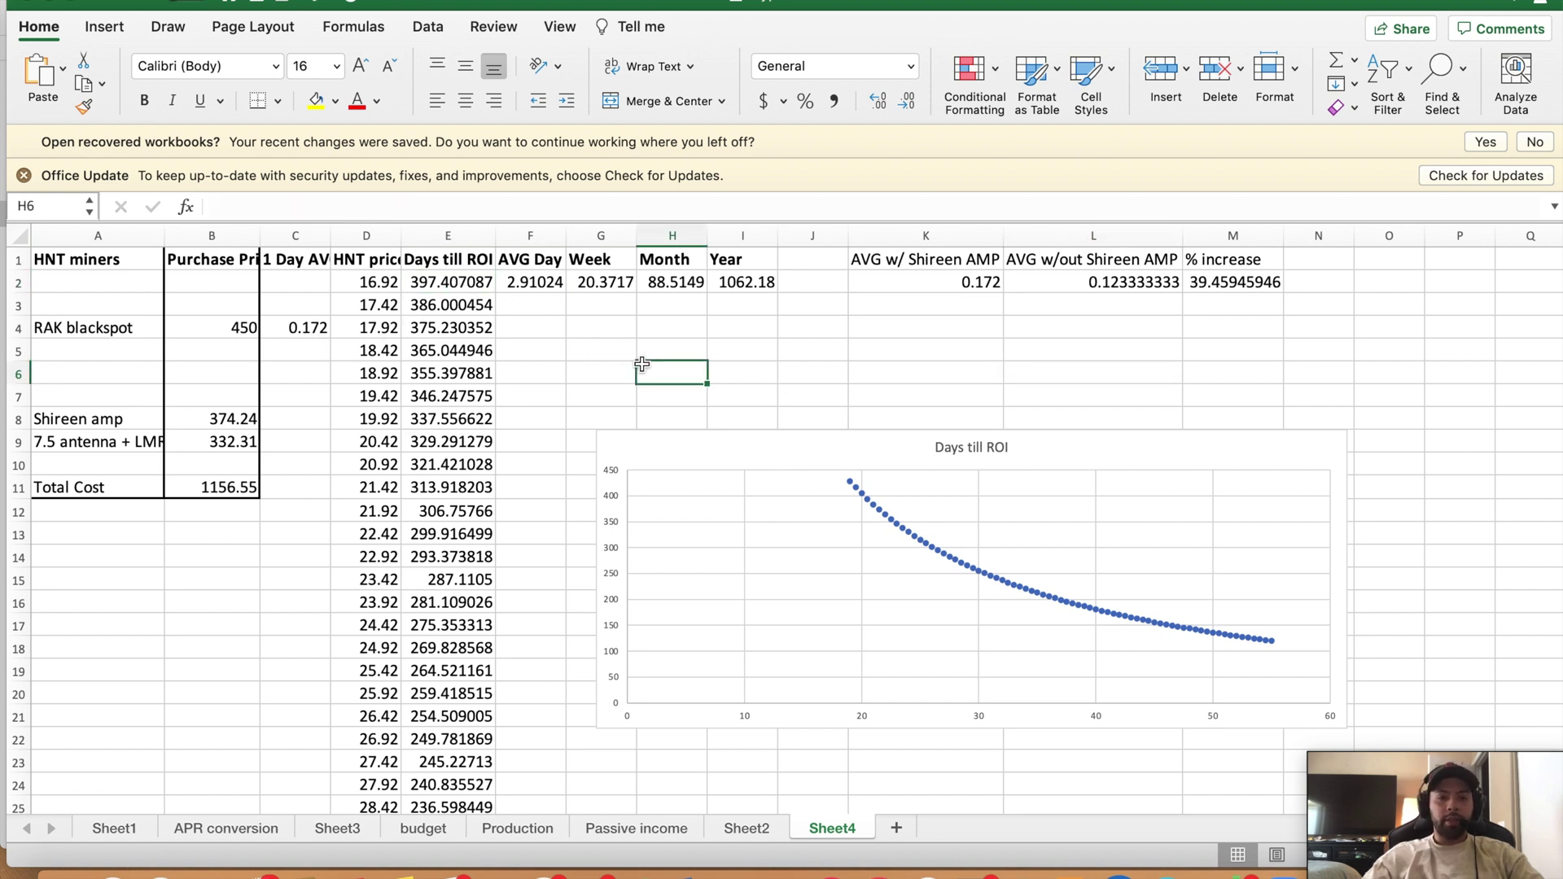
left_click(763, 284)
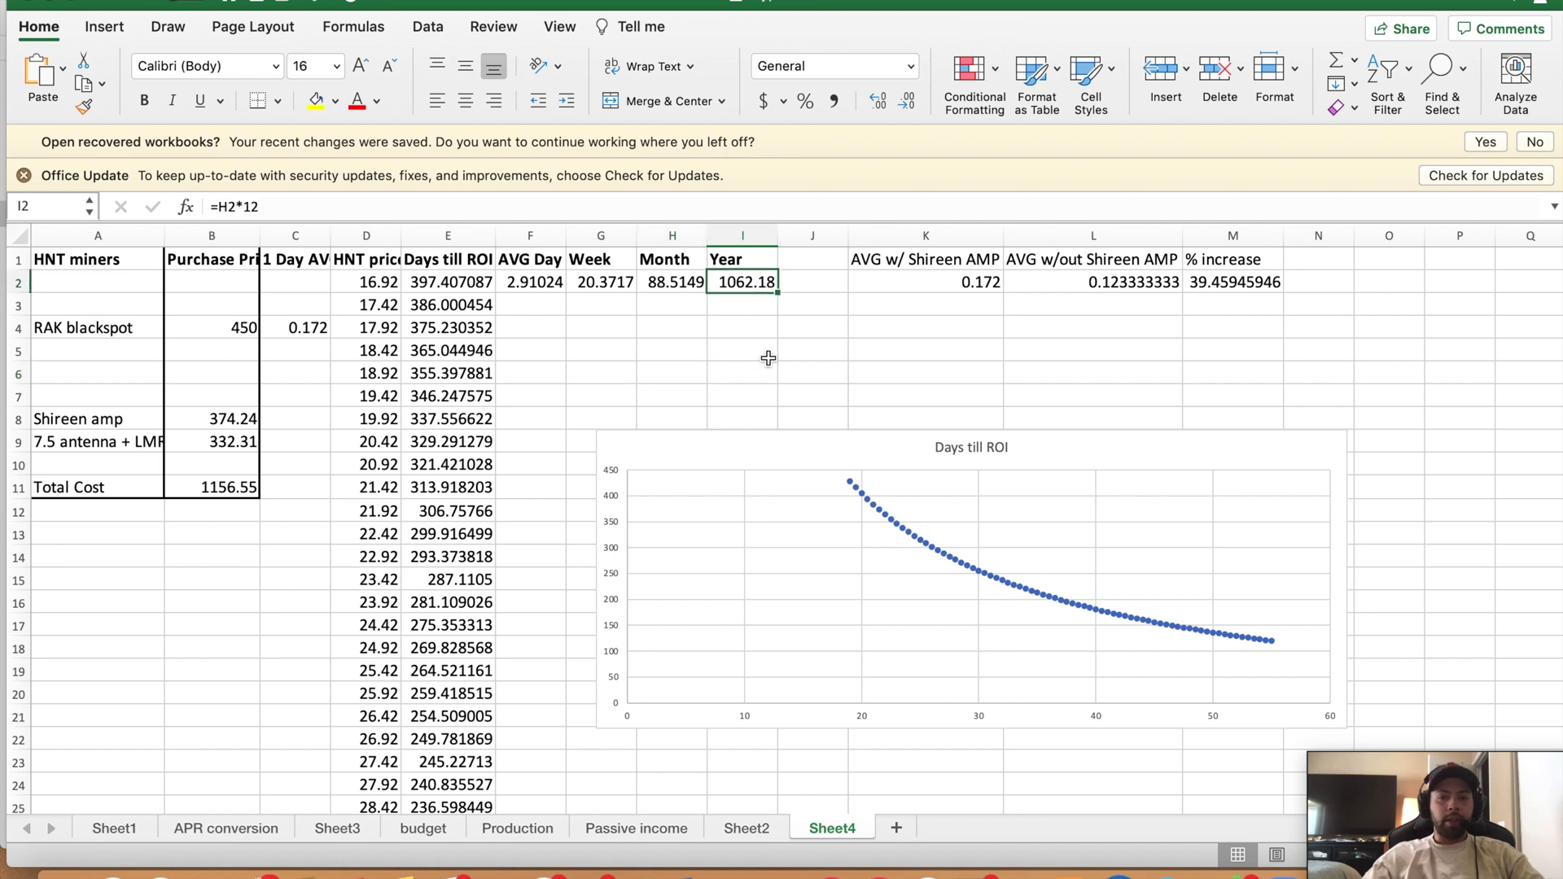
left_click(380, 283)
left_click(382, 308)
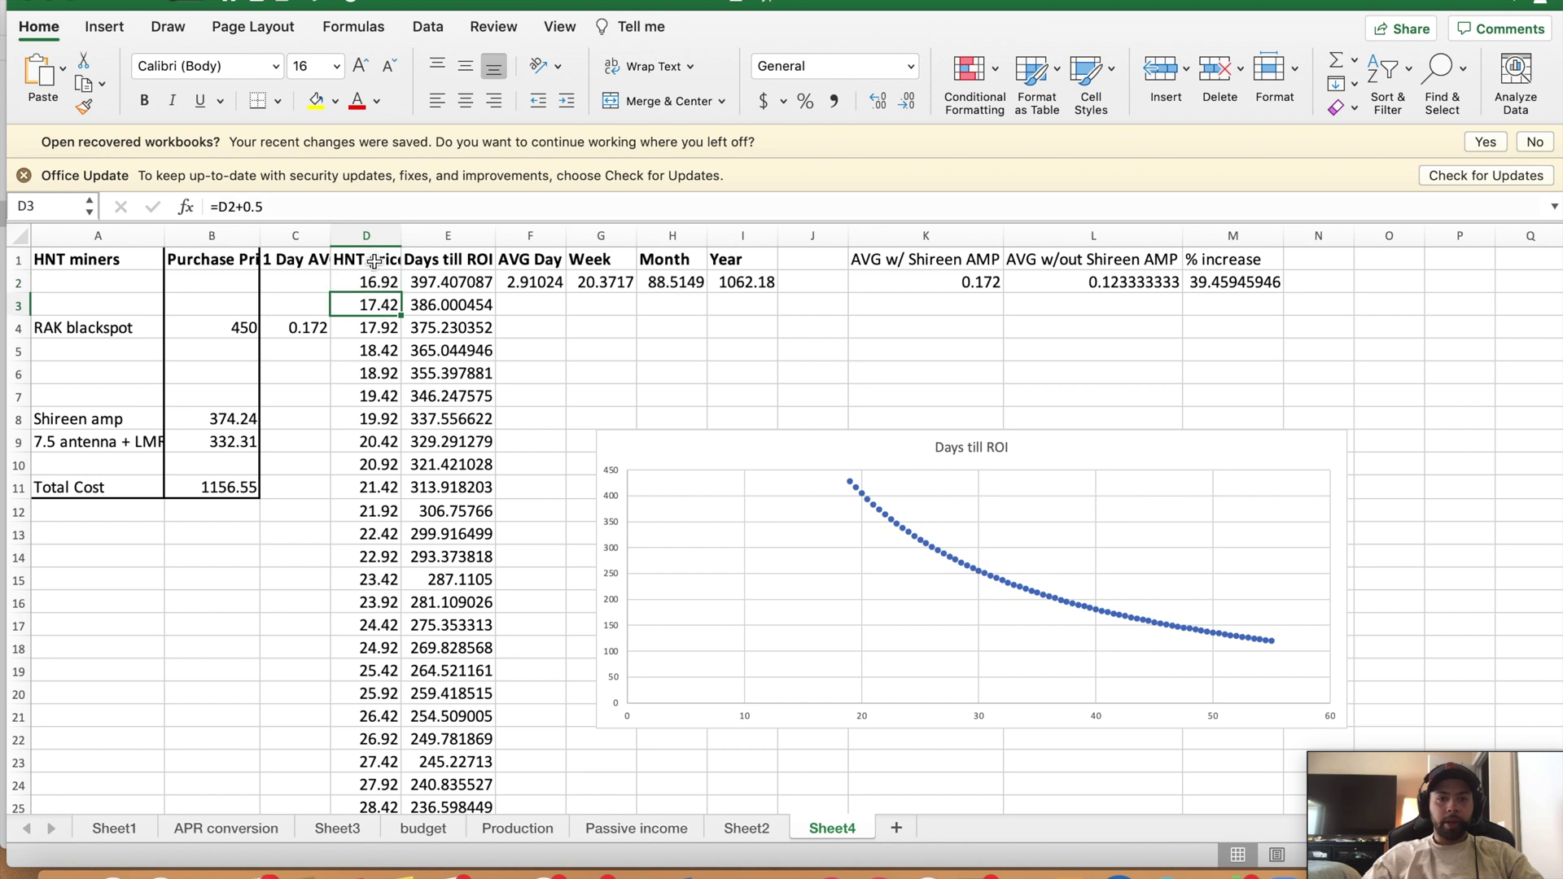
left_click(839, 348)
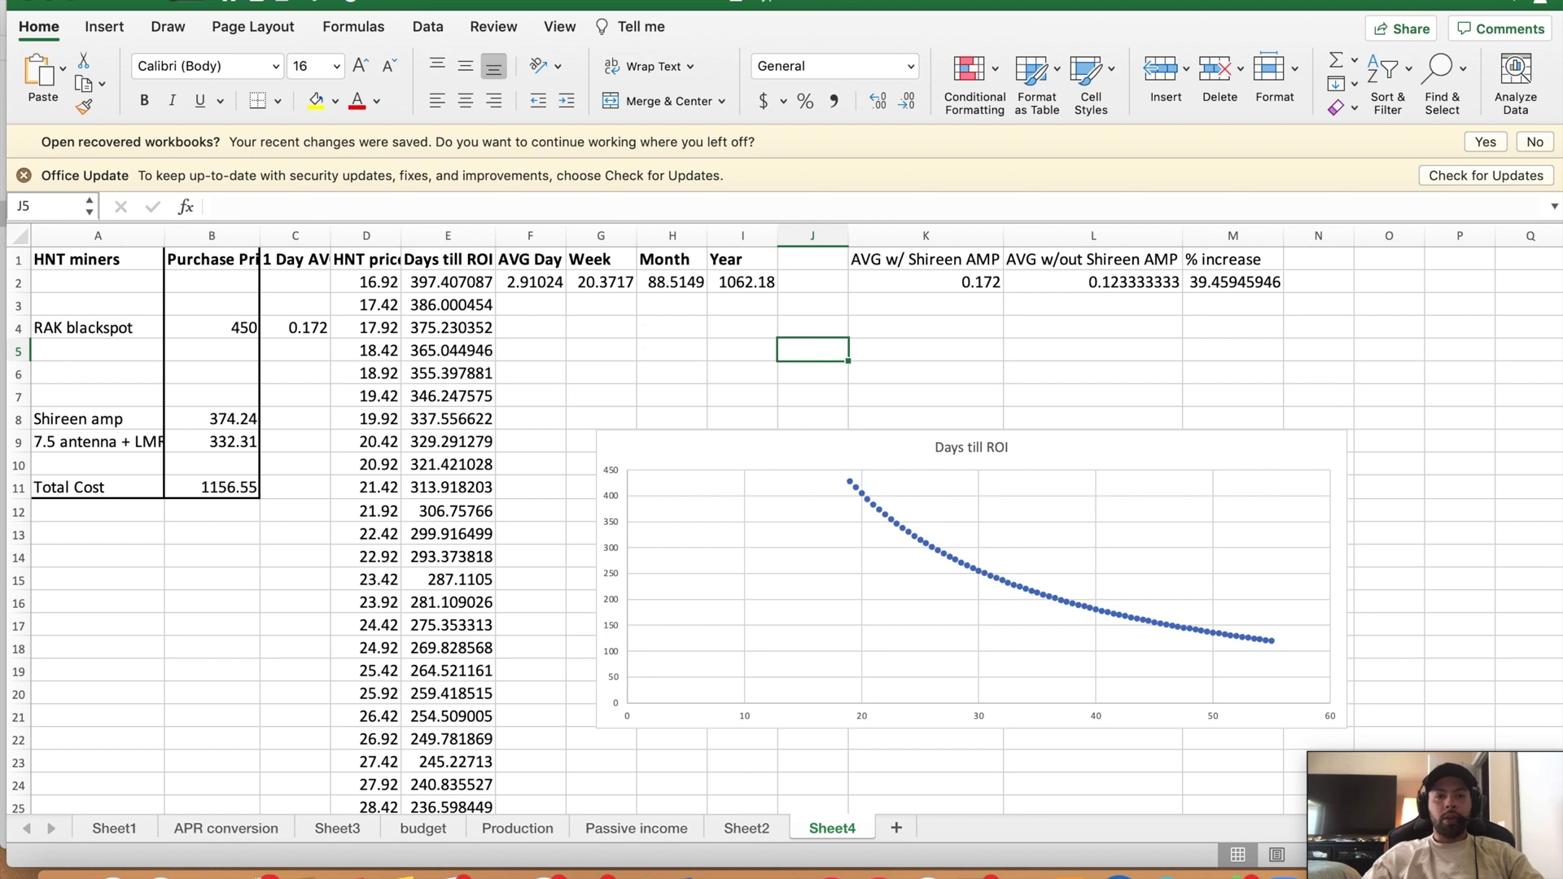
Undo the Shireen amp price and one-day average edits to compare the Days till ROI, and redo both edits
left_click(212, 418)
key("Delete")
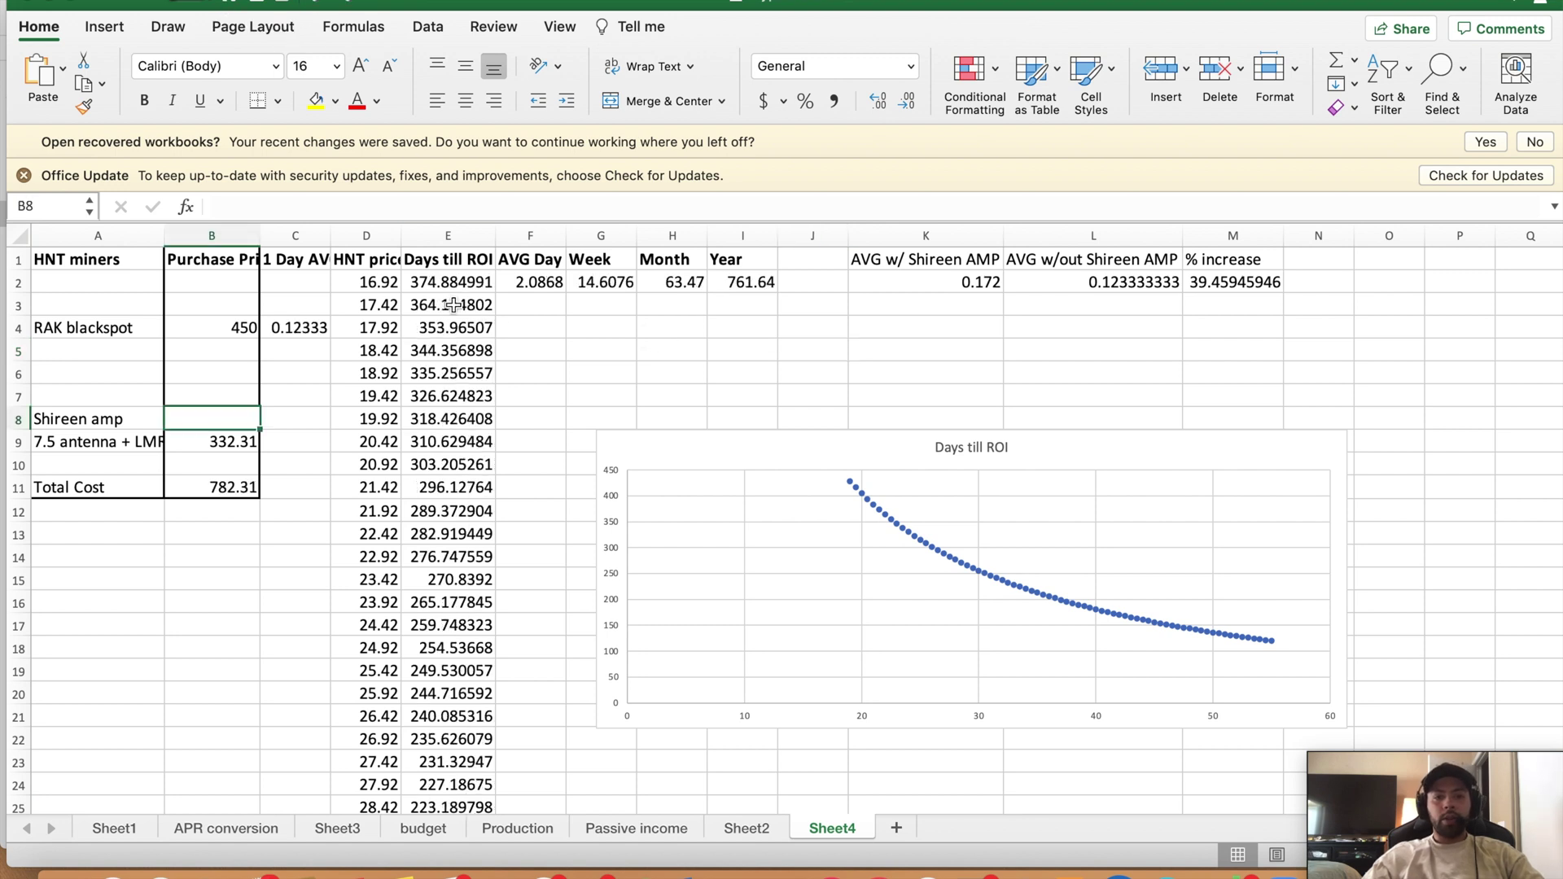
left_click(355, 3)
left_click(356, 3)
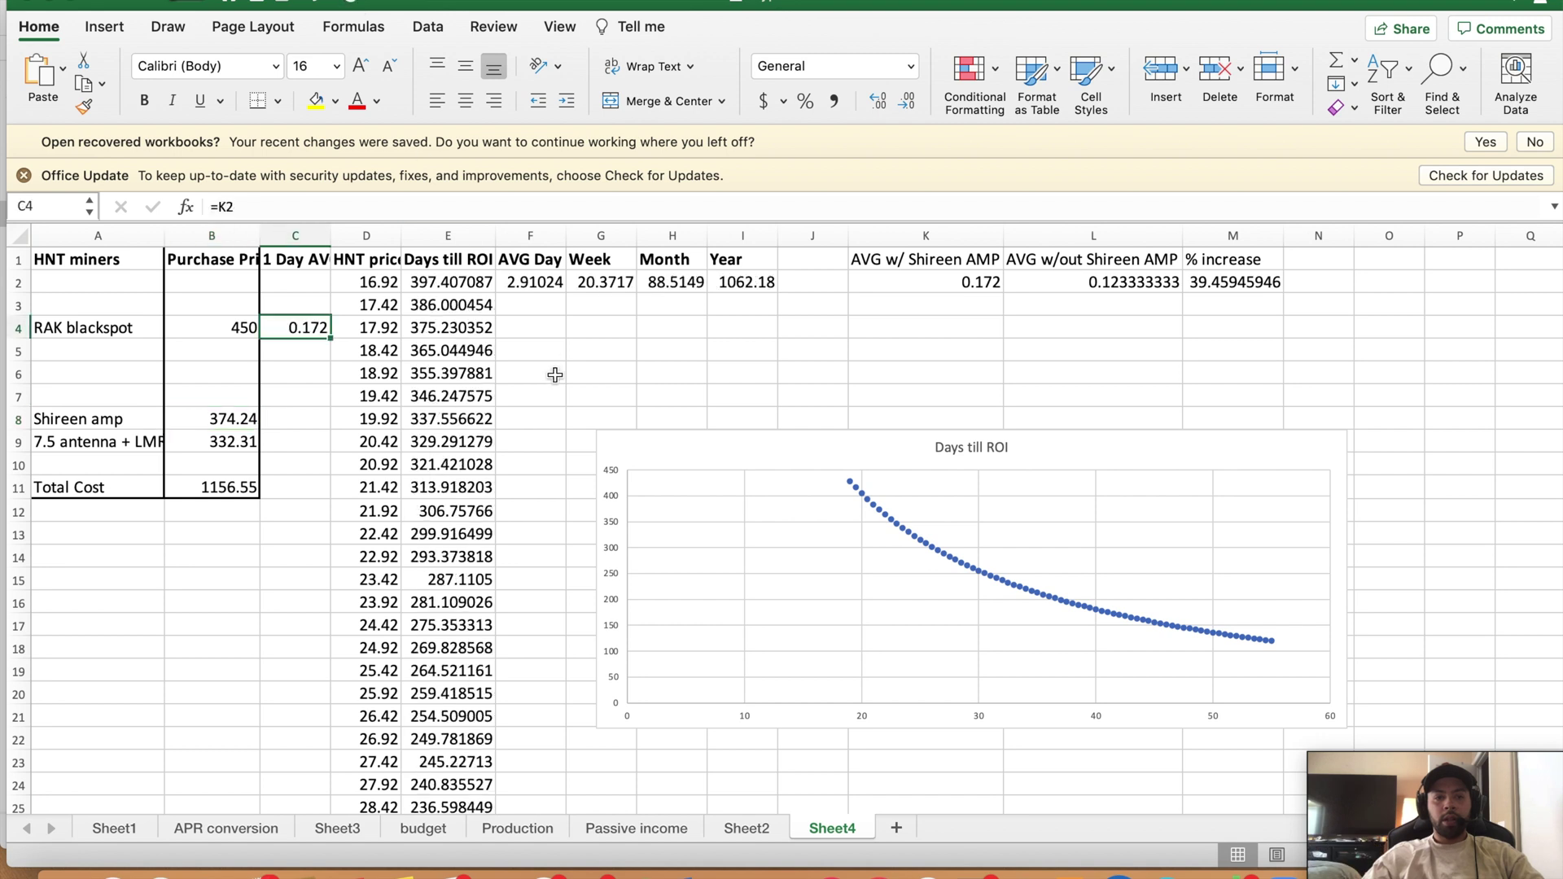
Calculate 374-397 in Spotlight to compare the days till ROI without and with the amplifier, and close the search
key("super+space")
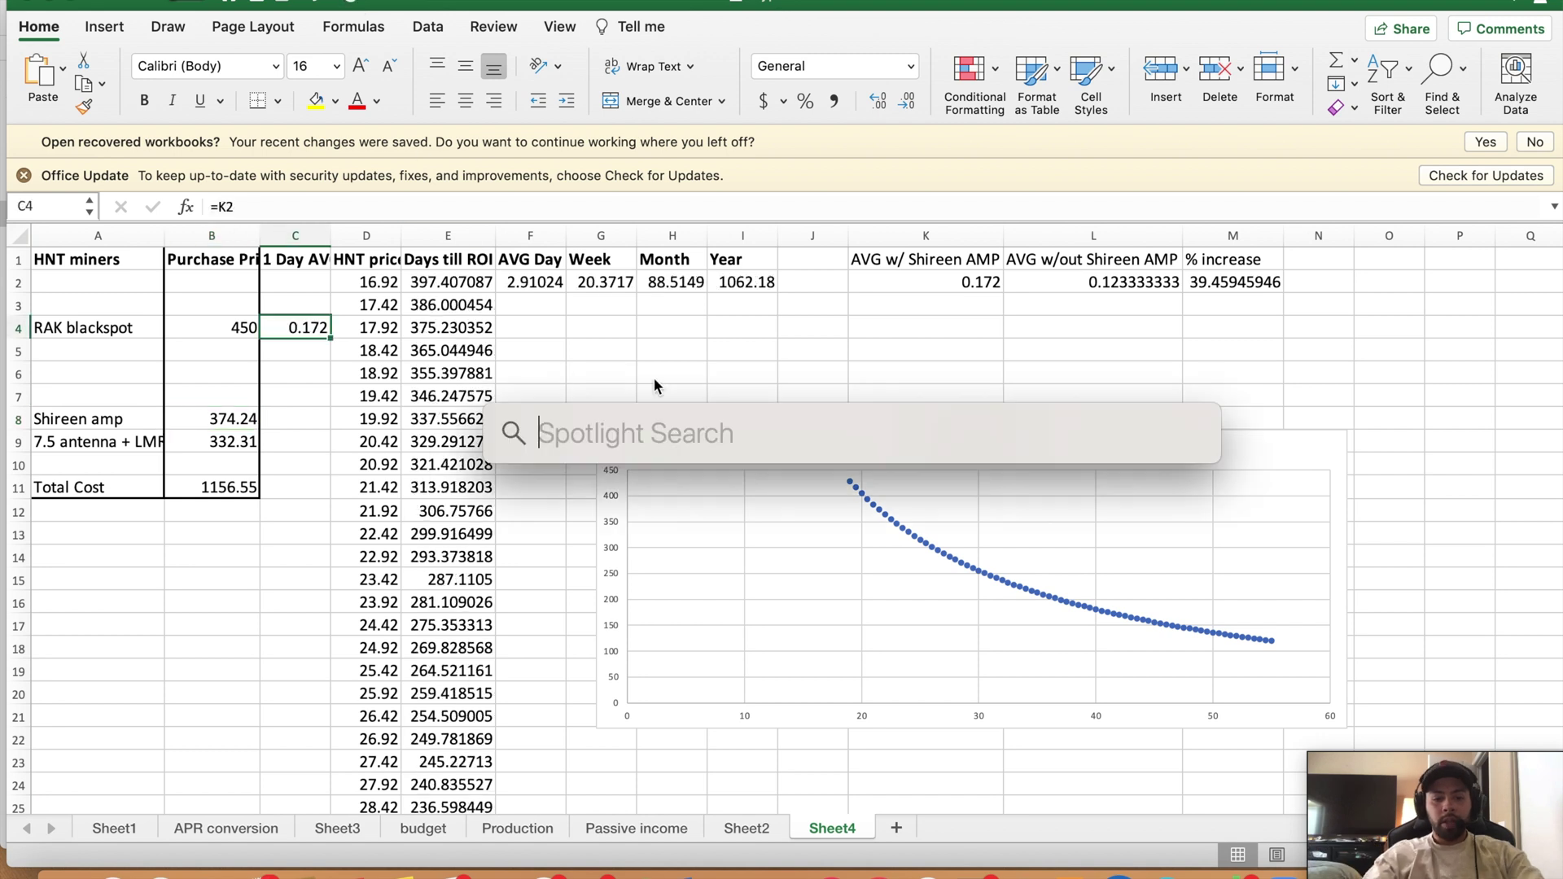
type("374-397")
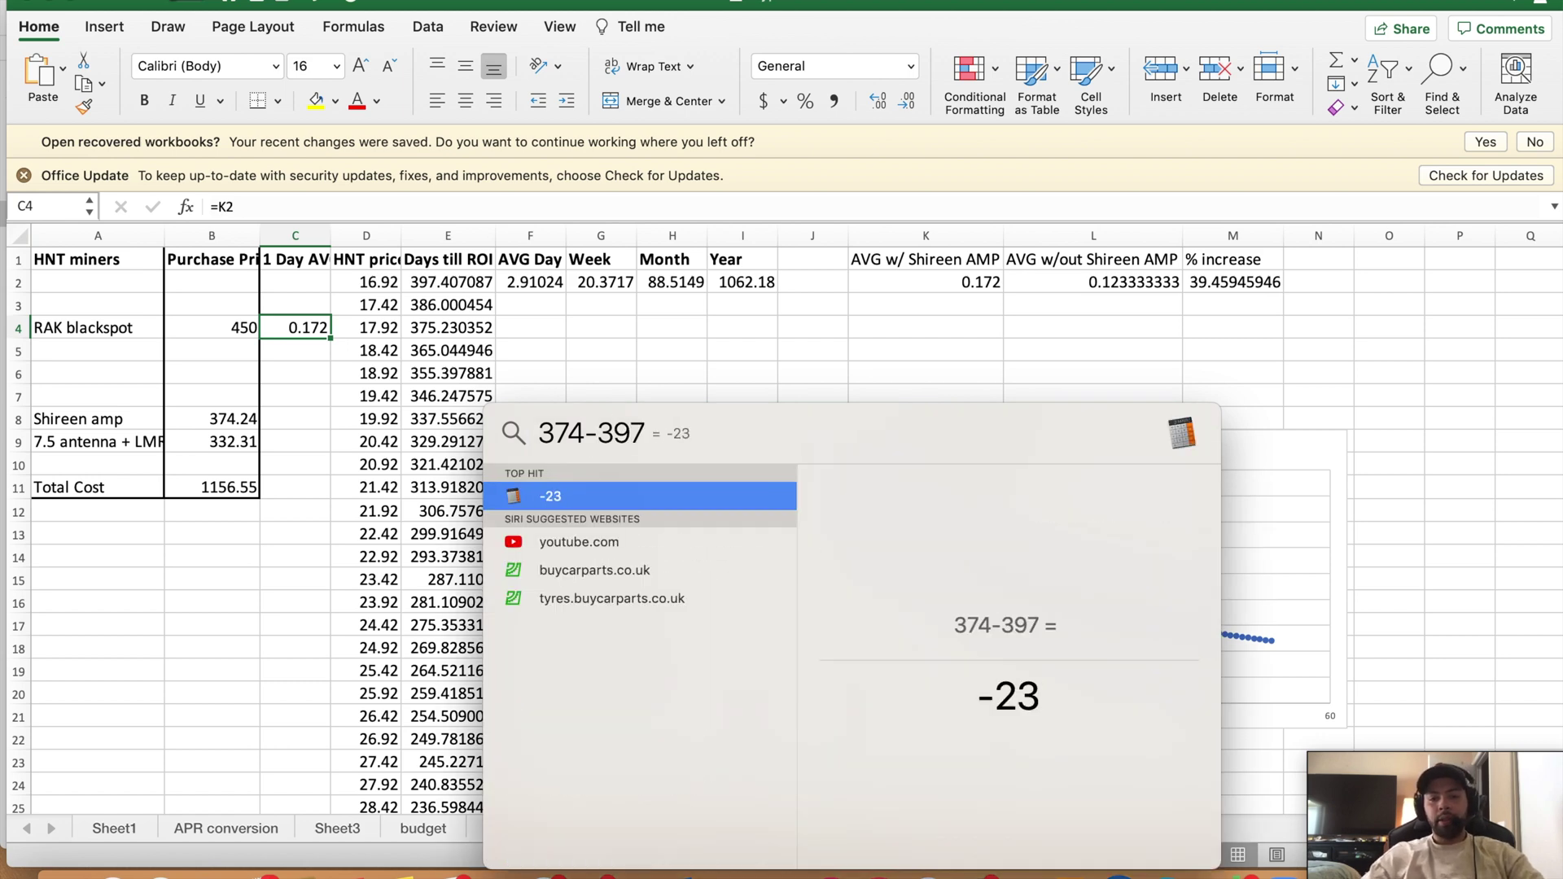
key("super+a")
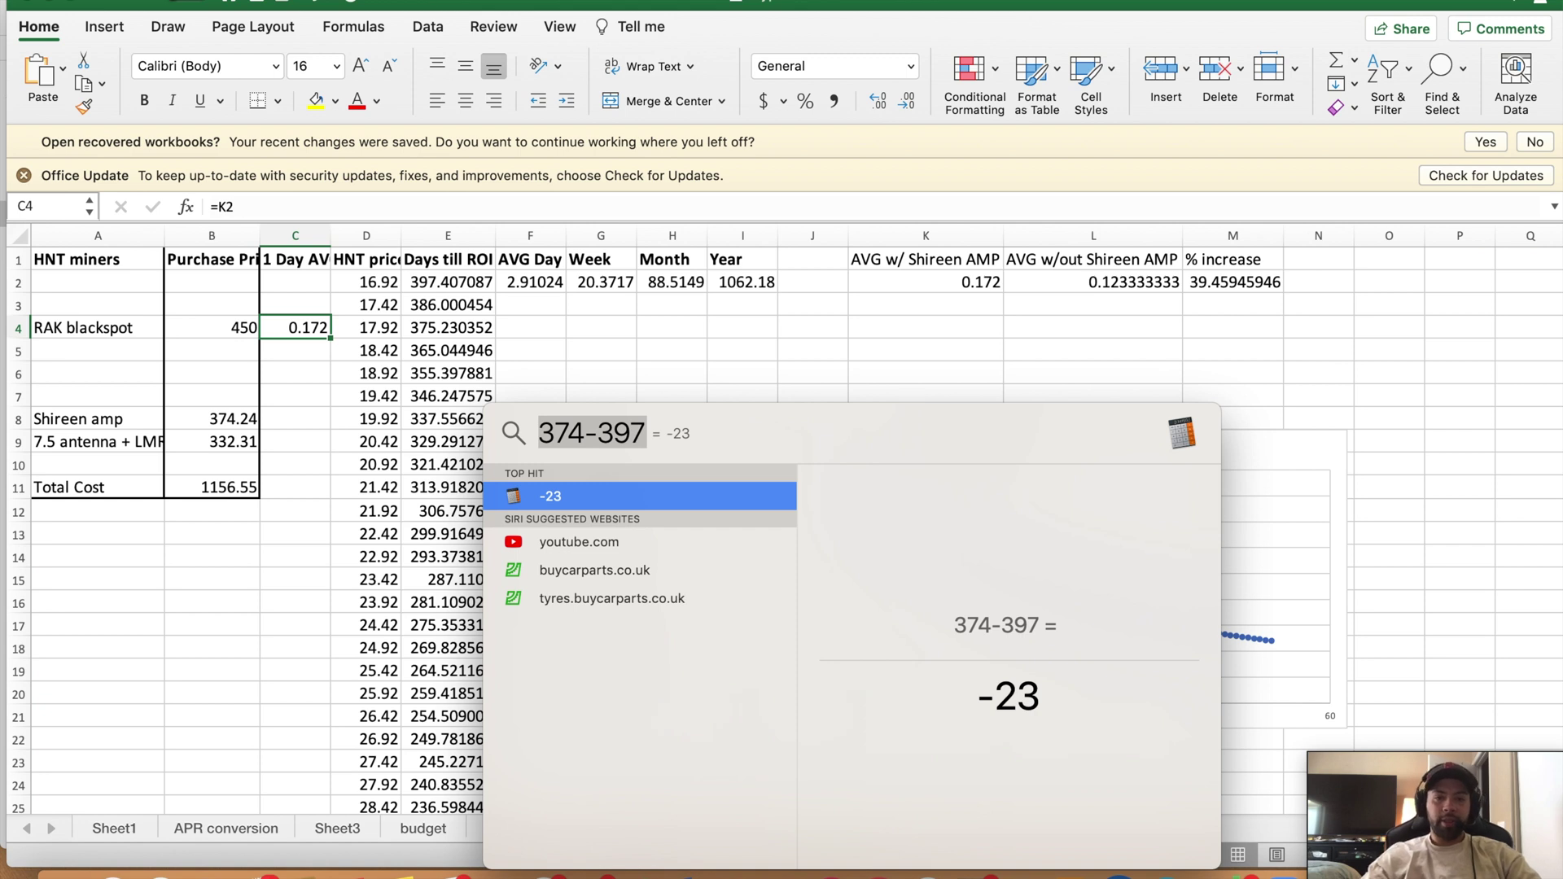
key("BackSpace")
key("Escape")
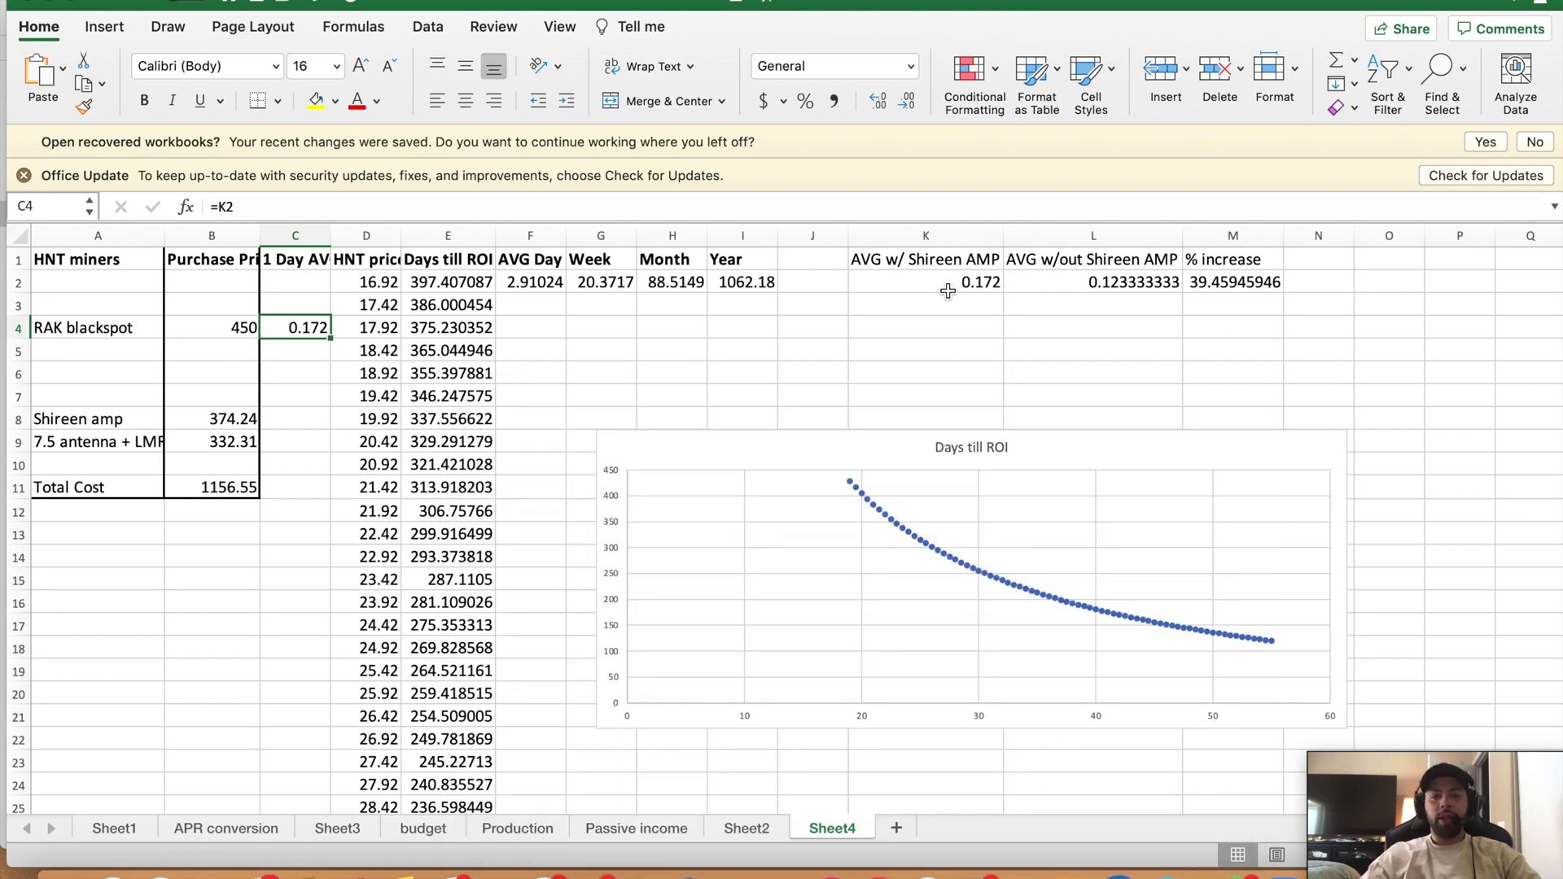
Set the Shireen amp's purchase price in B8 to 310
left_click(1097, 343)
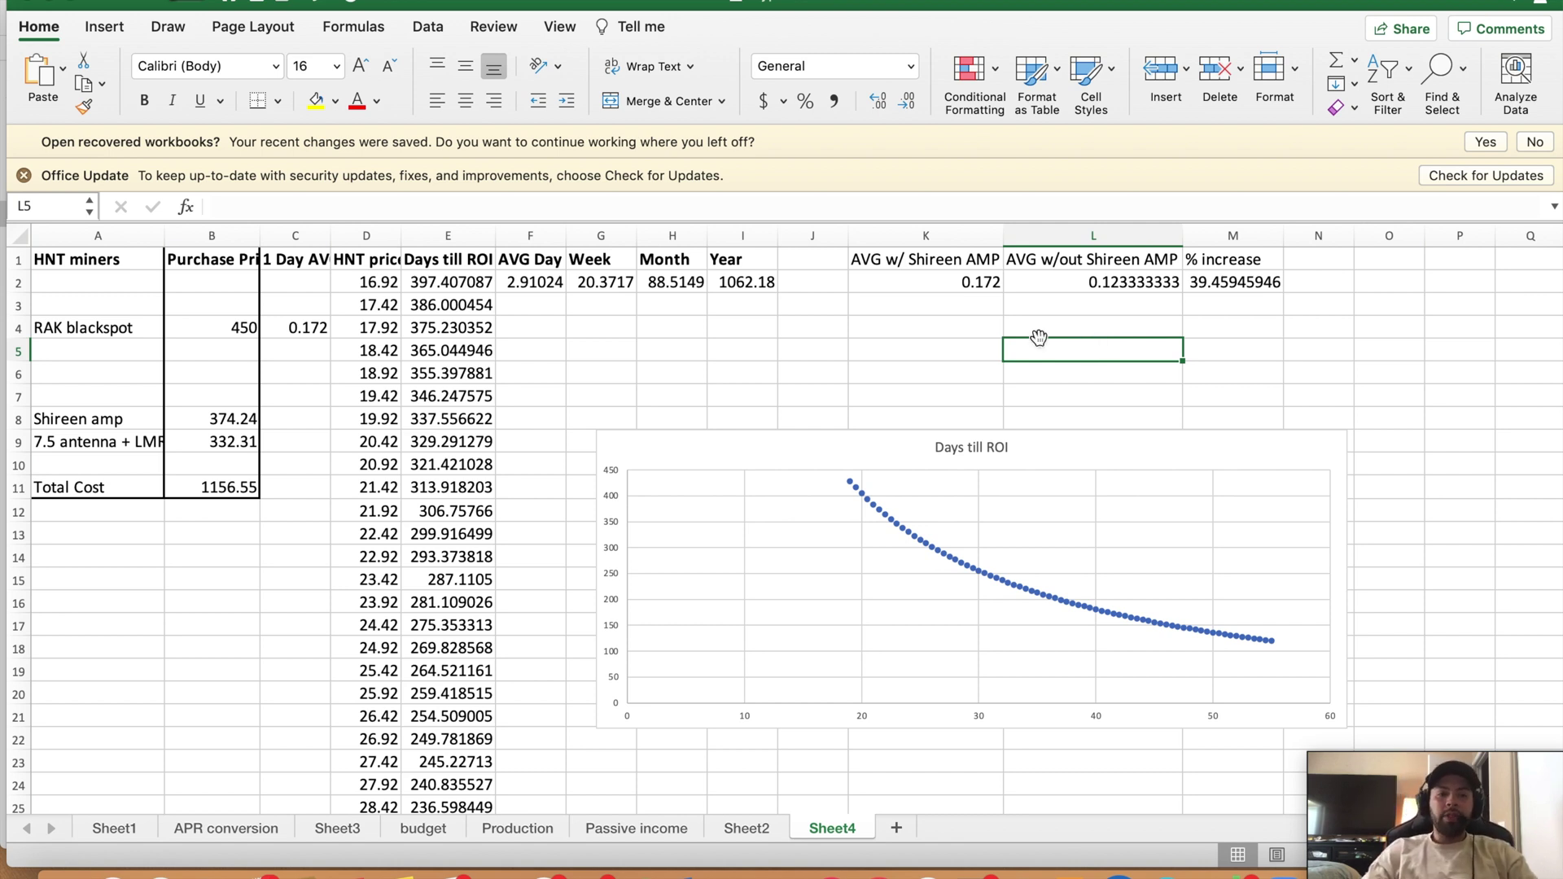
left_click(247, 418)
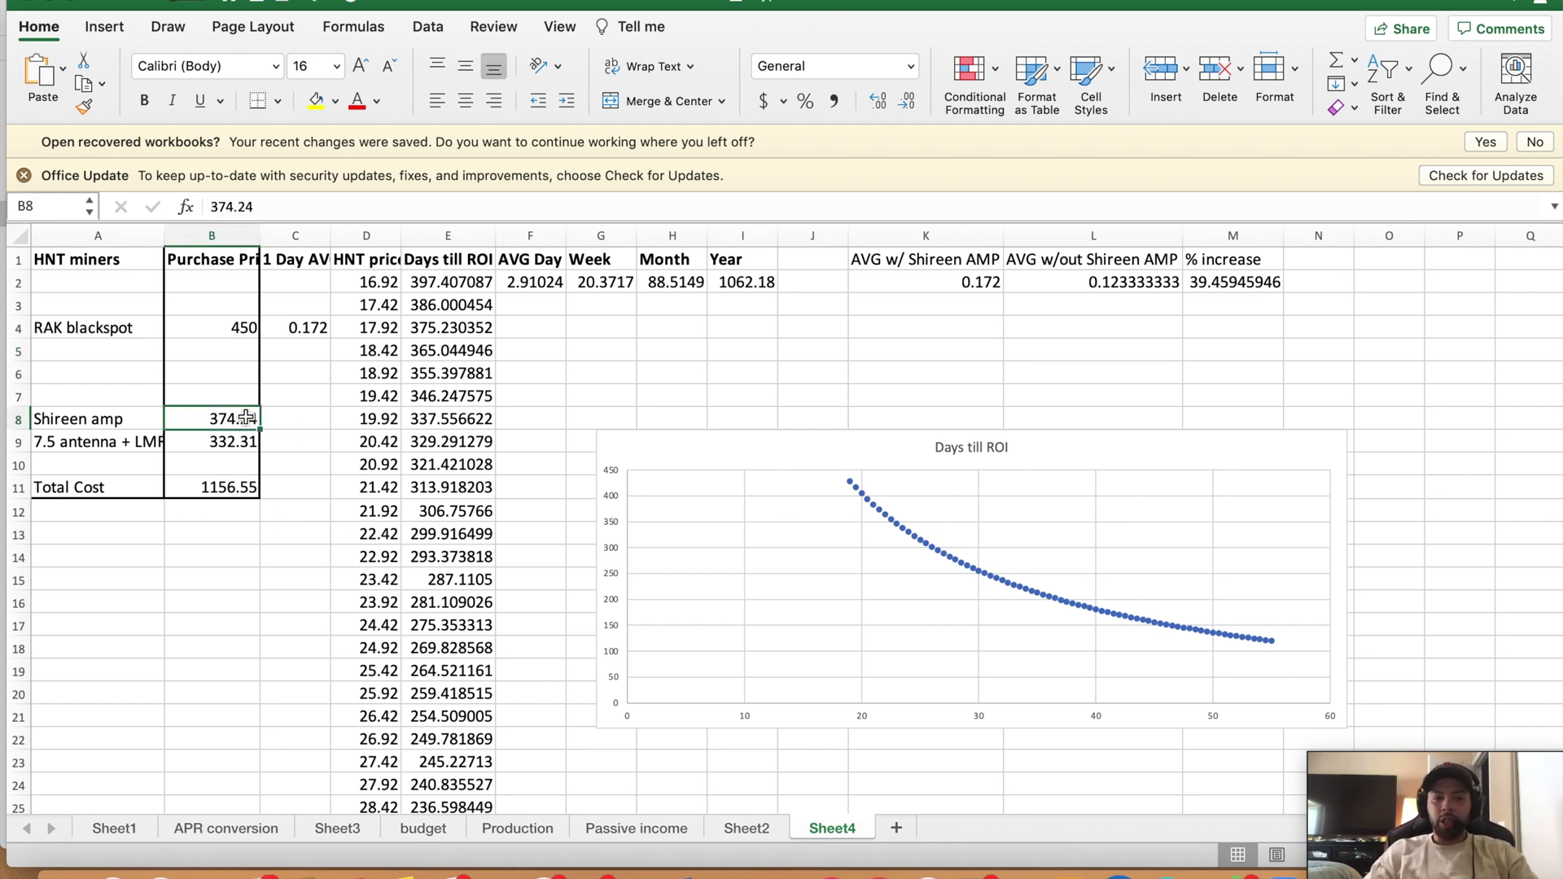
left_click(269, 206)
double_click(269, 206)
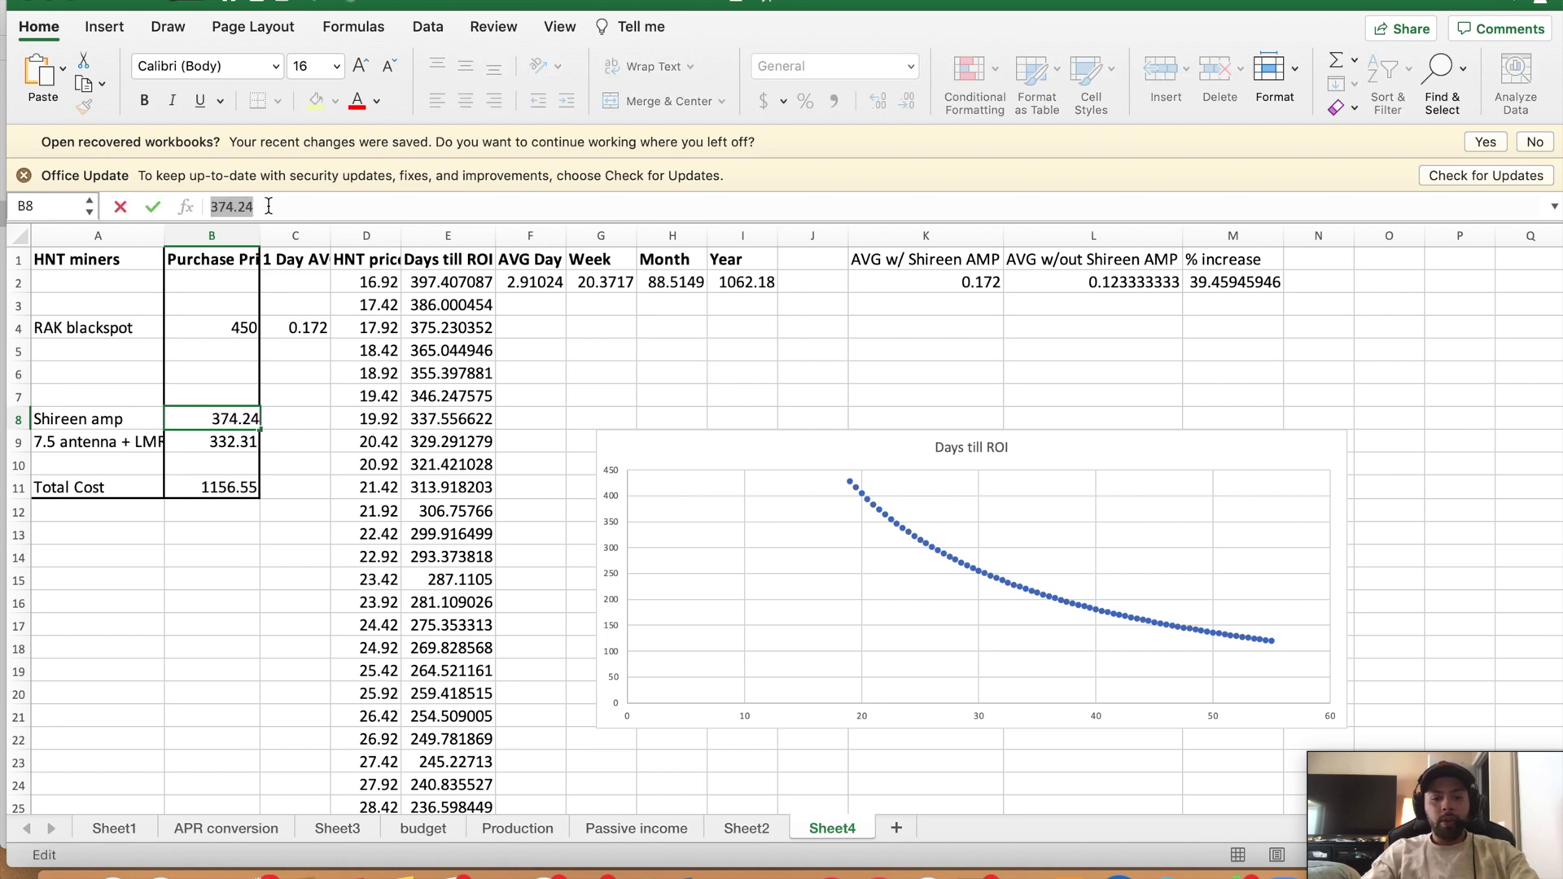
type("310")
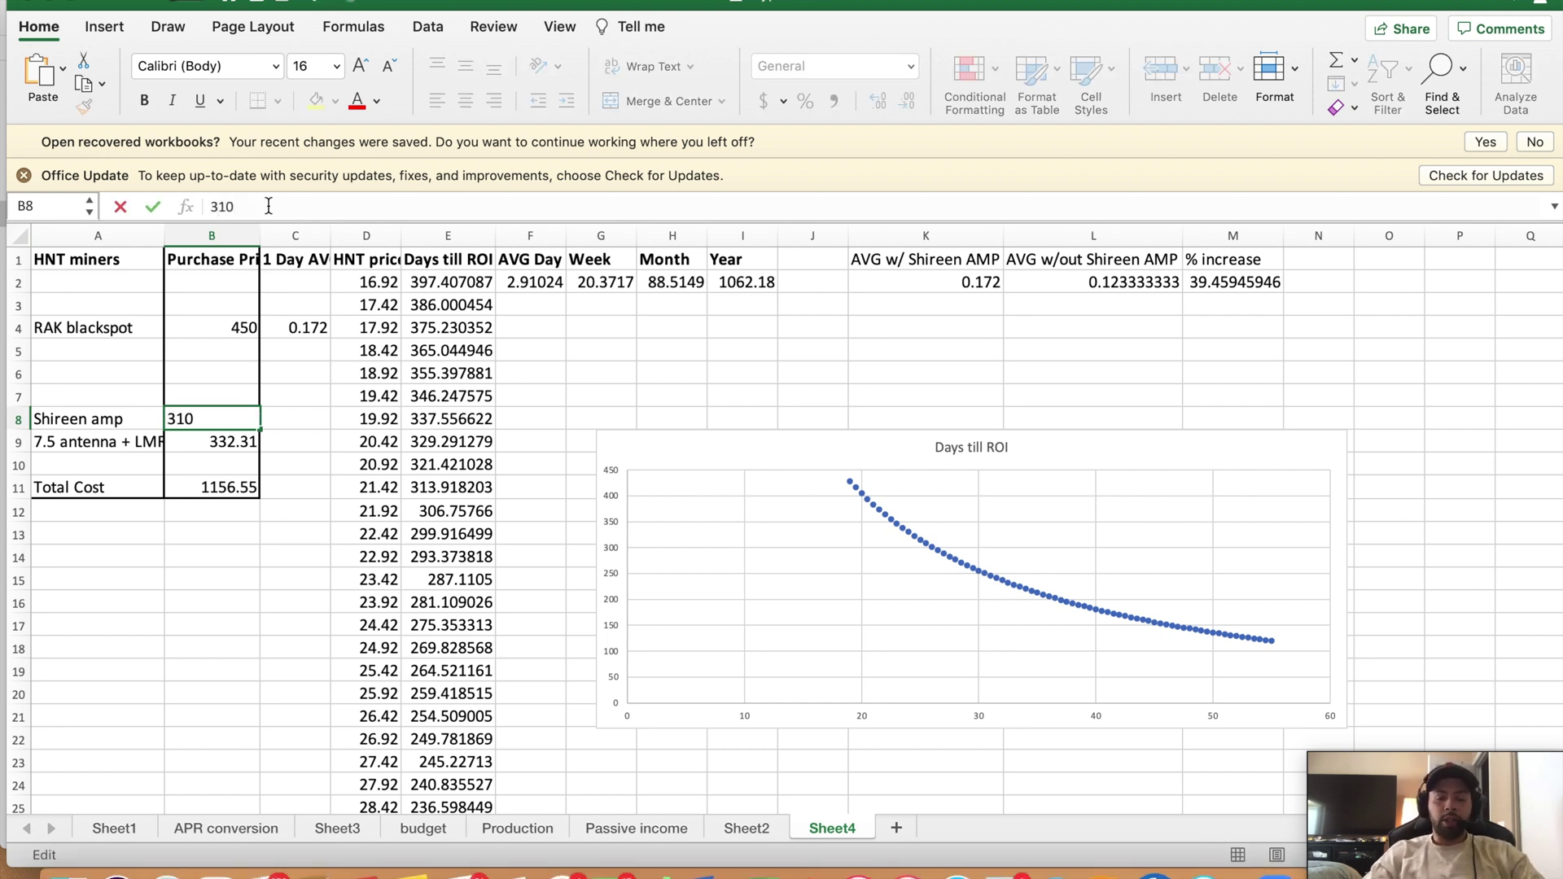
key("Return")
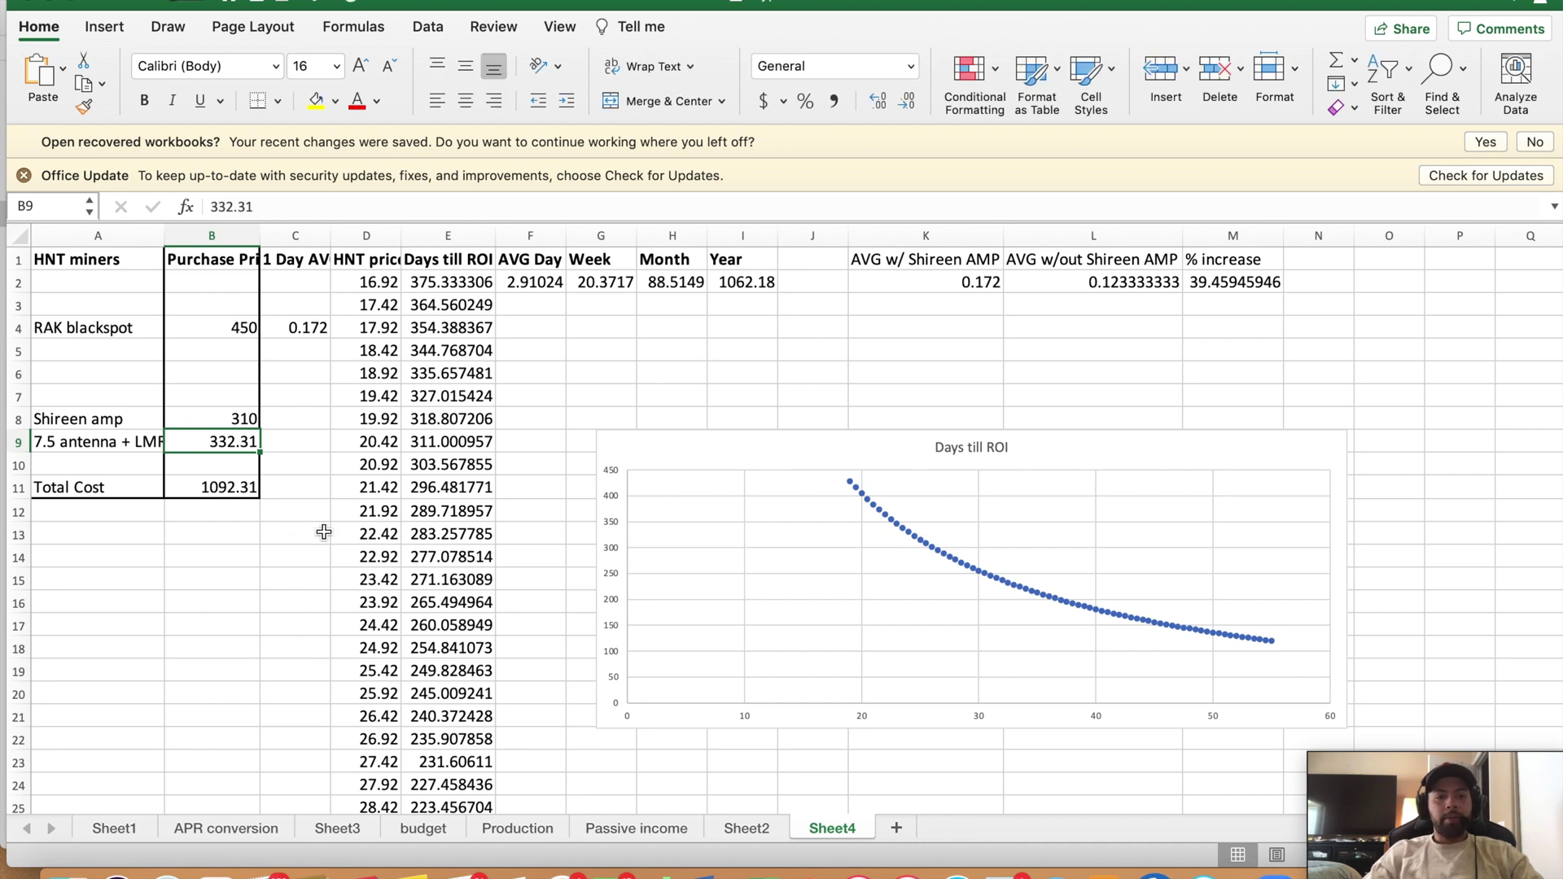
Review the first Days till ROI value and the Shireen amp price, and close the Microsoft AutoUpdate window
left_click(468, 284)
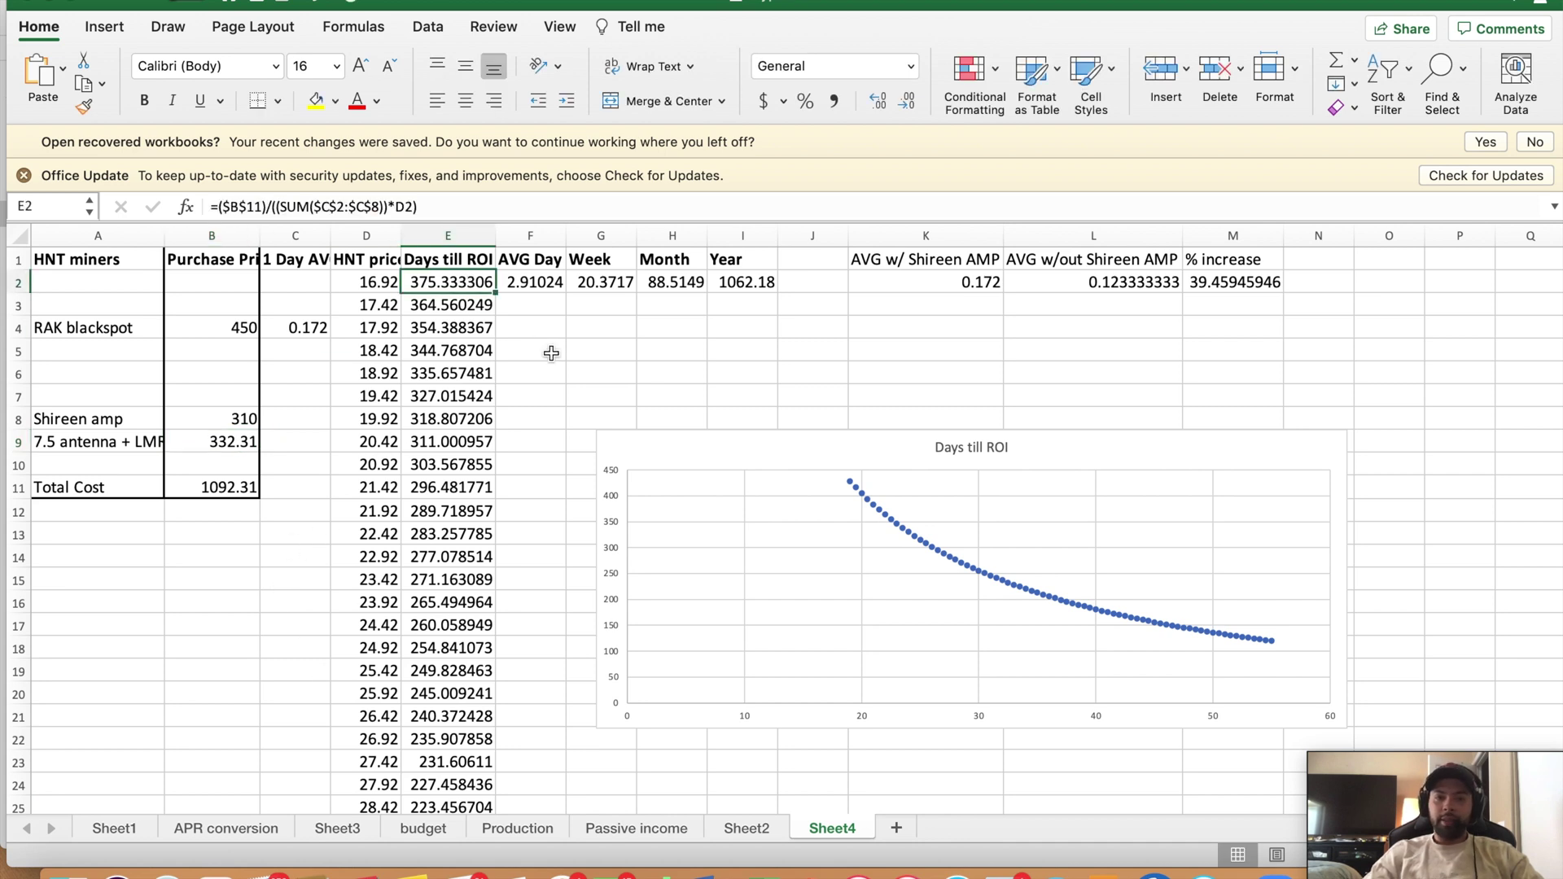
left_click(648, 379)
left_click(460, 285)
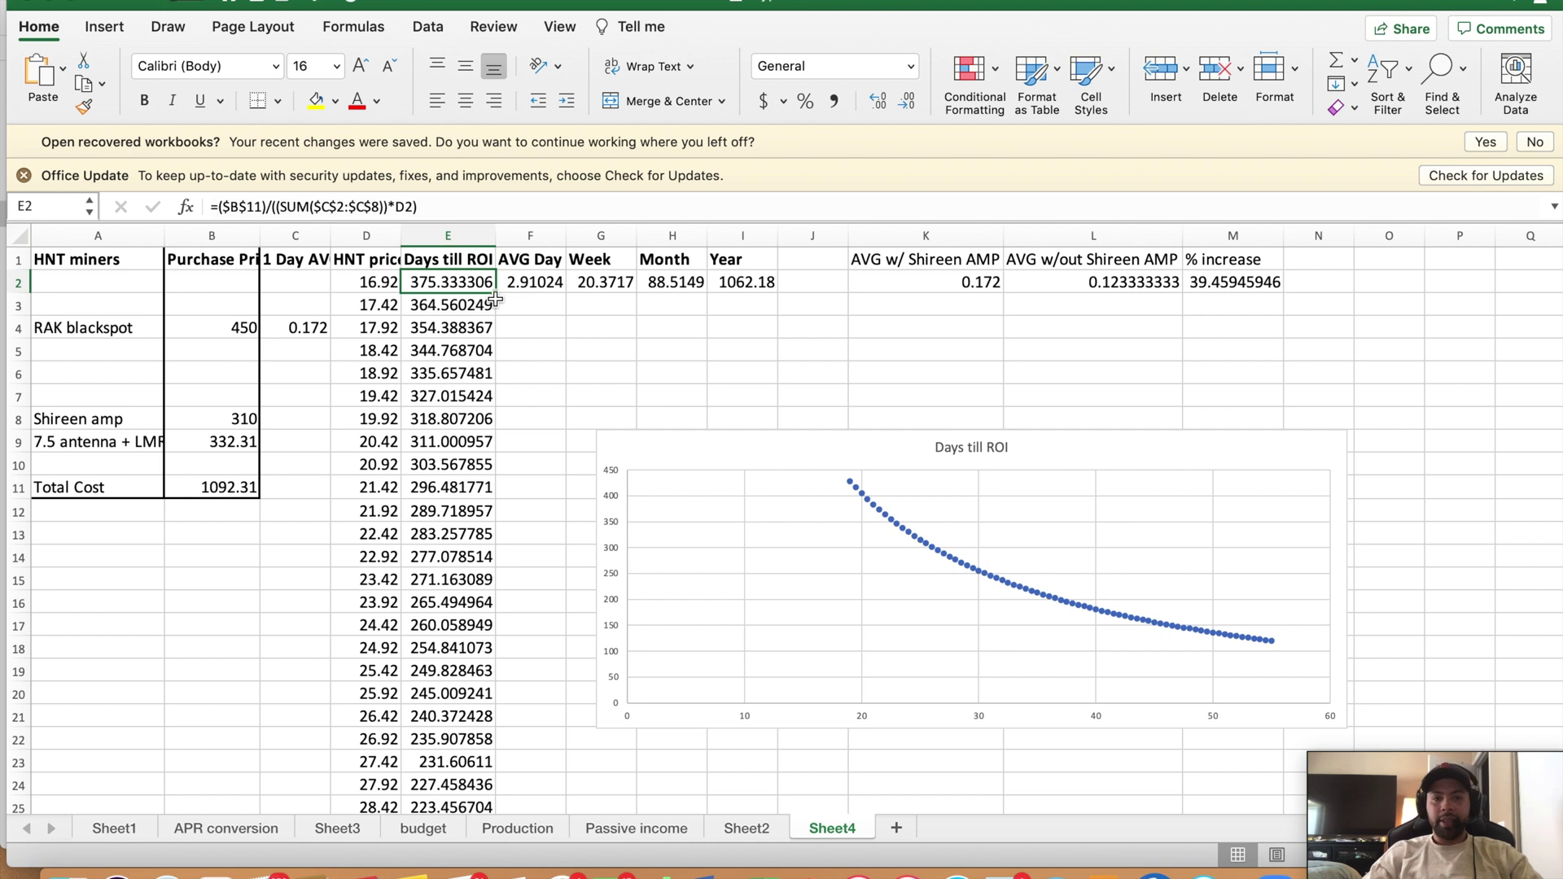
left_click(225, 418)
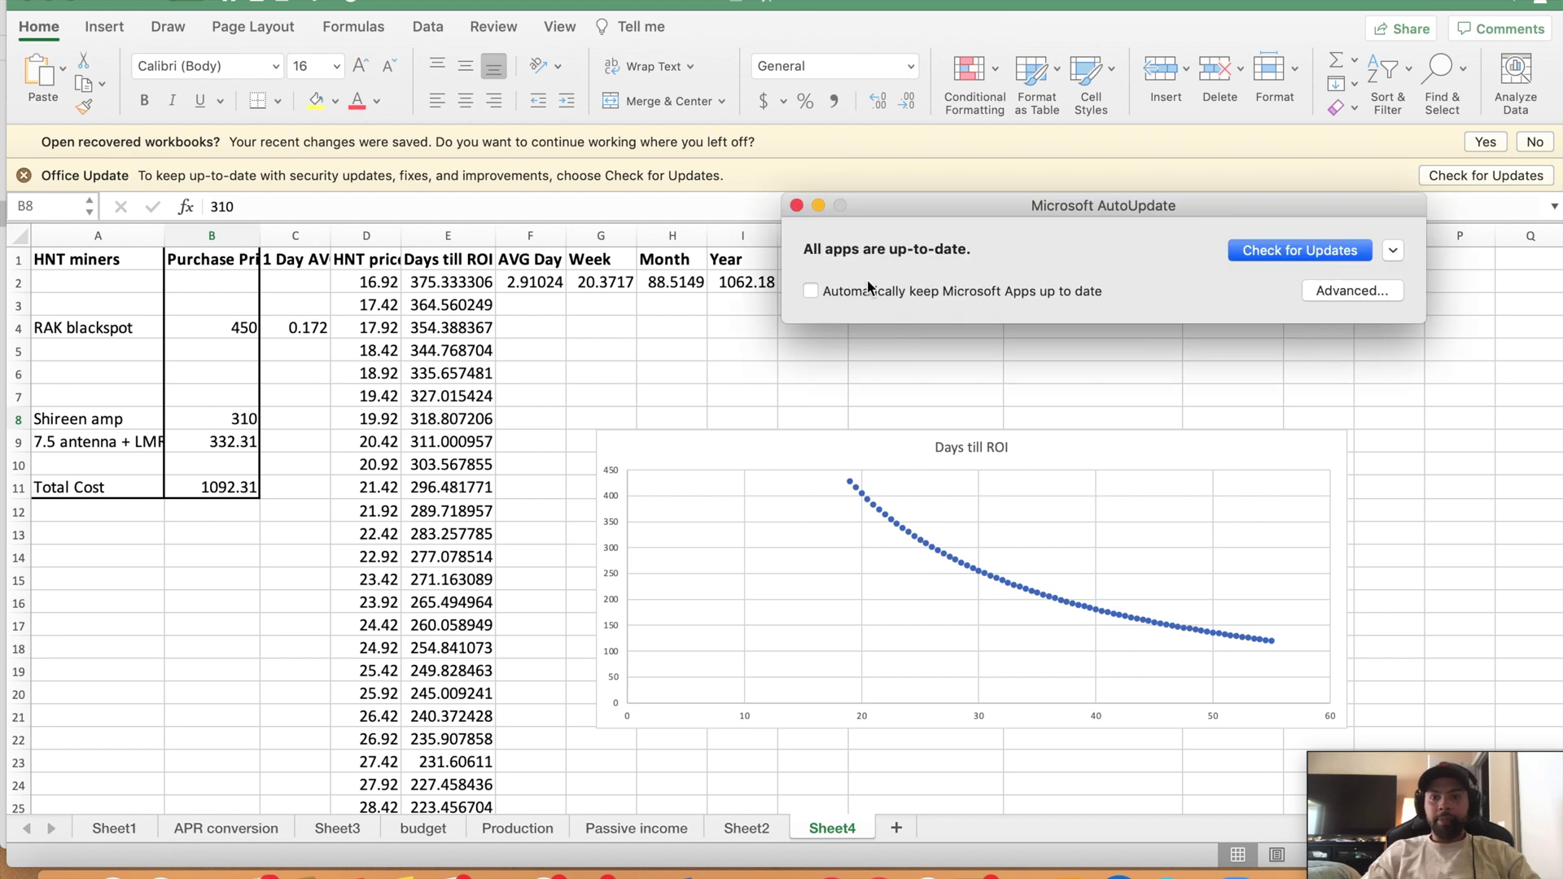
key("super+q")
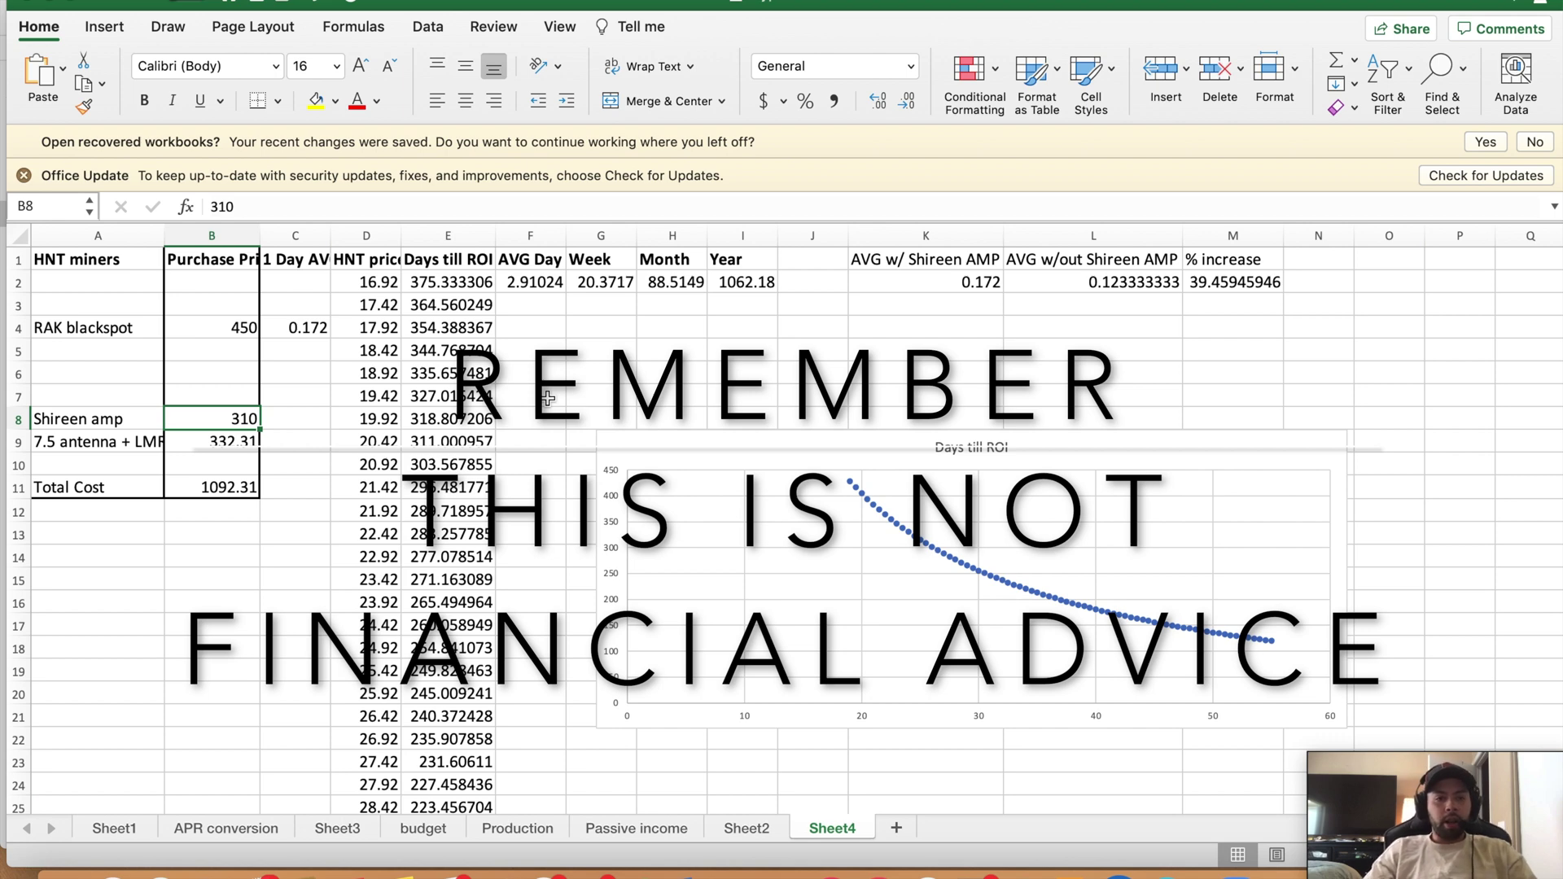
Compare the Shireen amp's purchase price in B8 with the Days till ROI value in E2
left_click(197, 570)
left_click(232, 419)
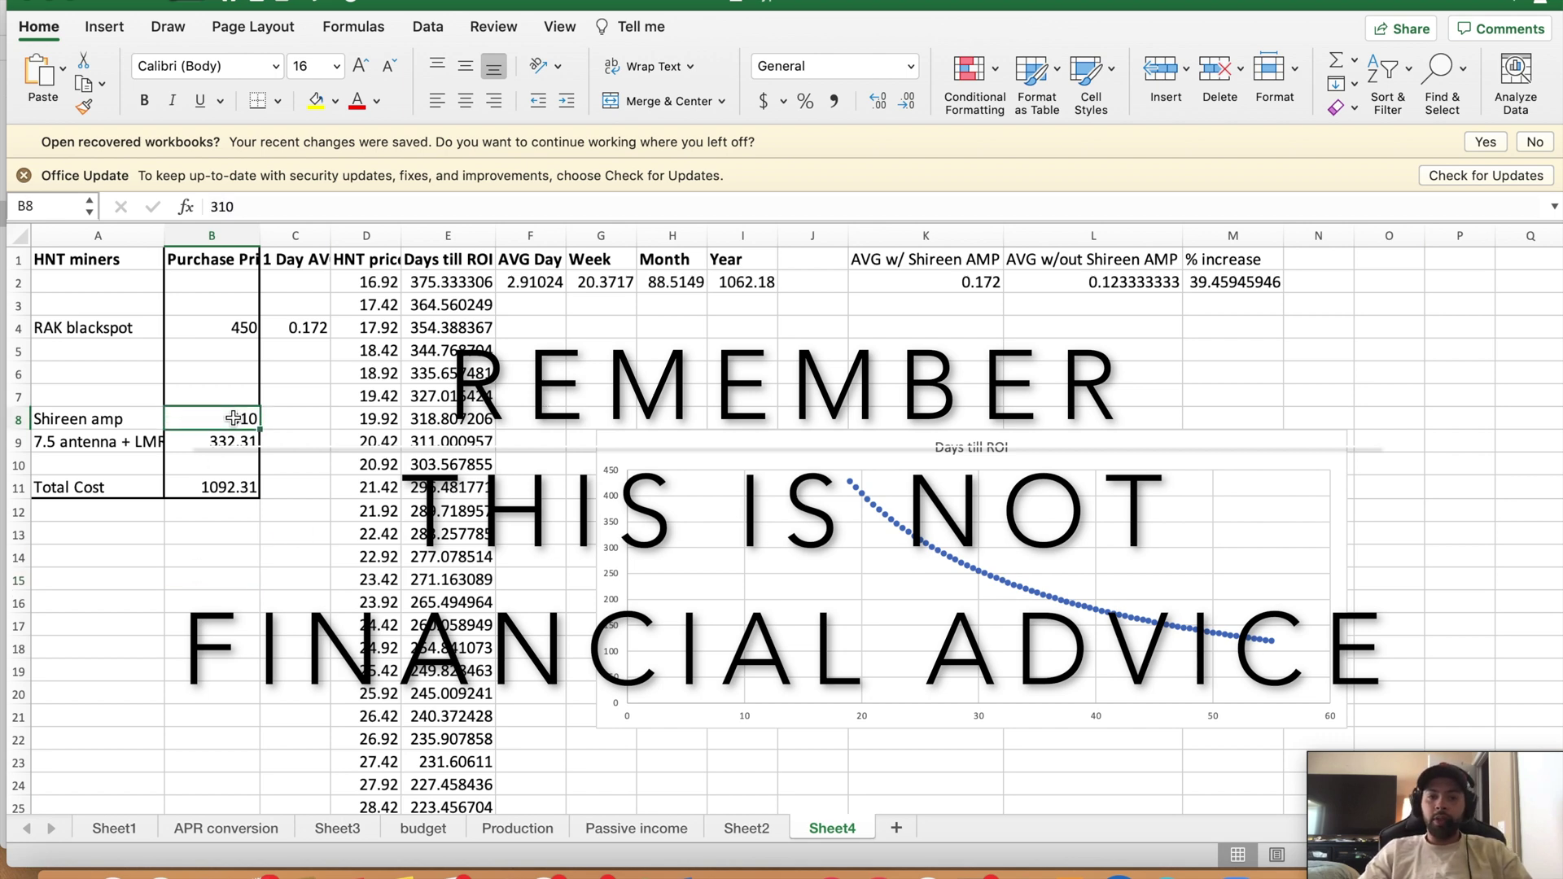
left_click(471, 283)
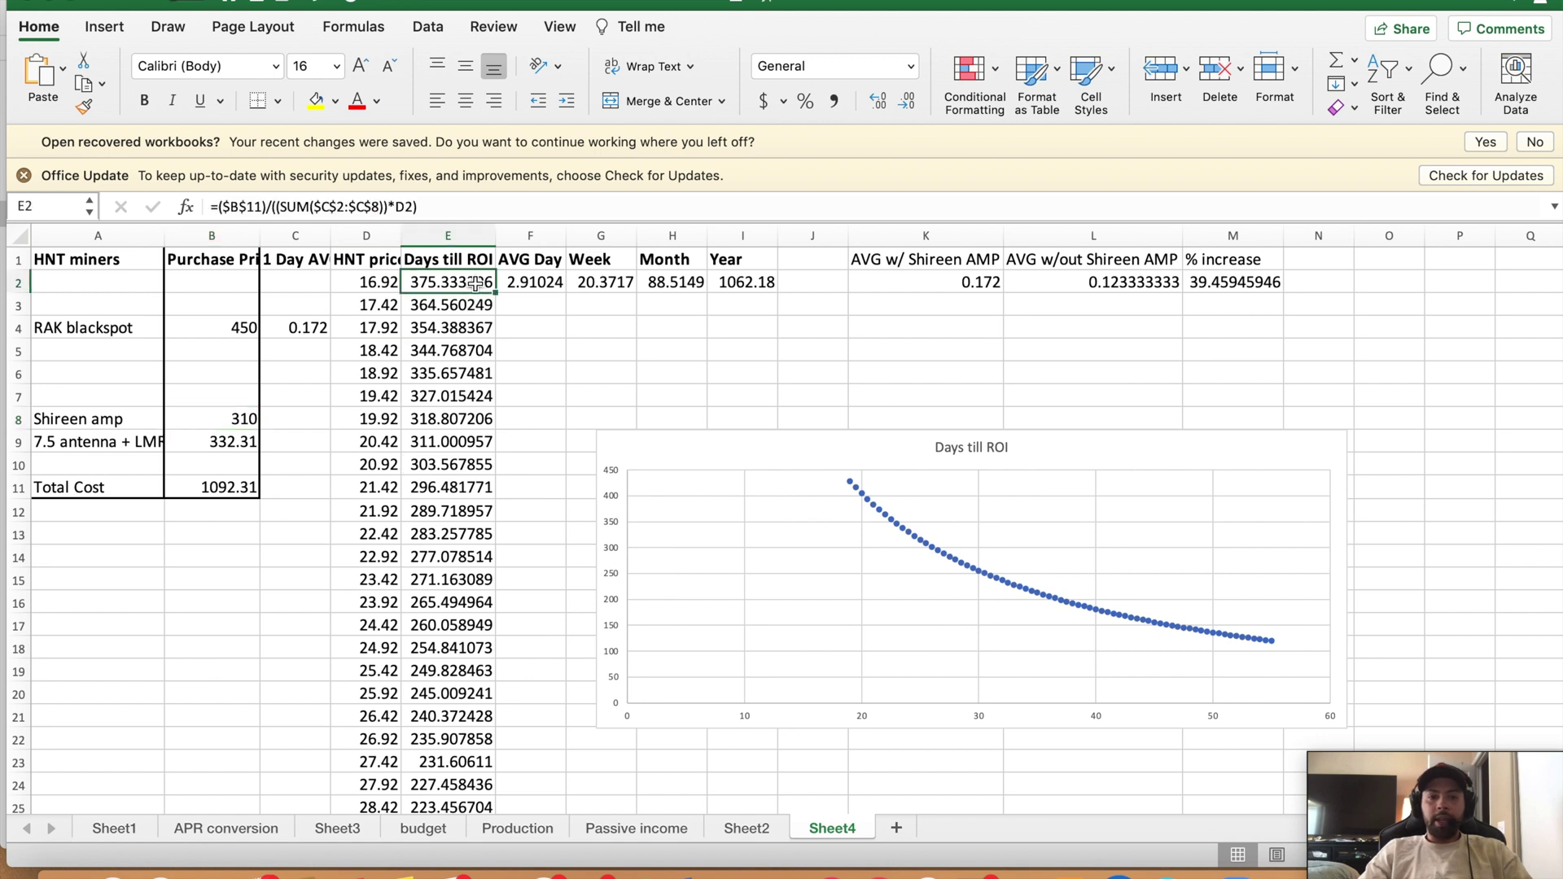
left_click(244, 418)
left_click(429, 285)
left_click(208, 419)
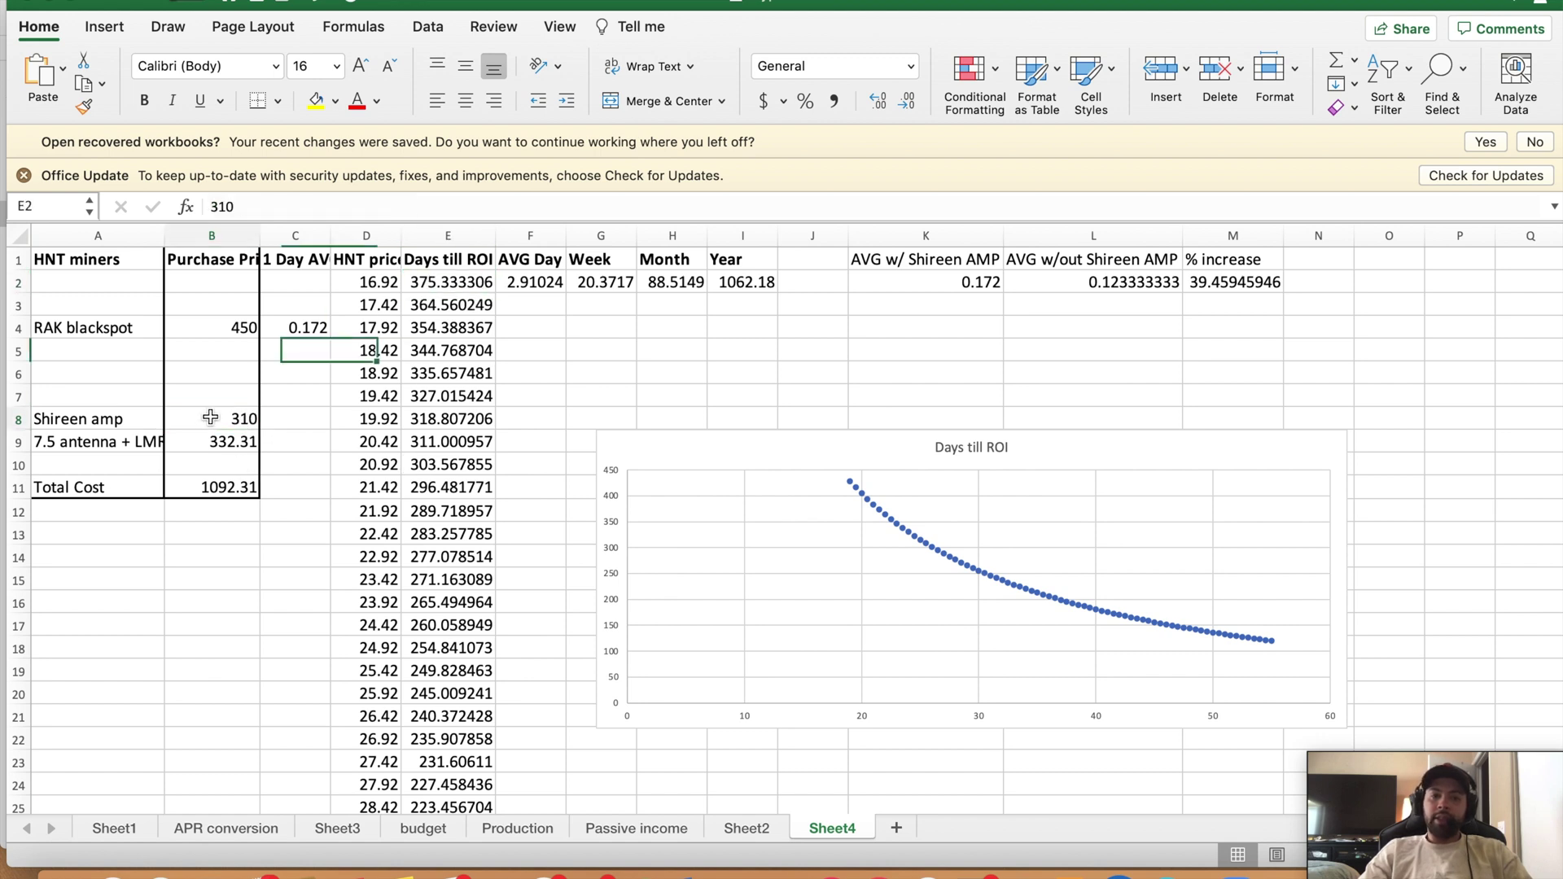
left_click(773, 370)
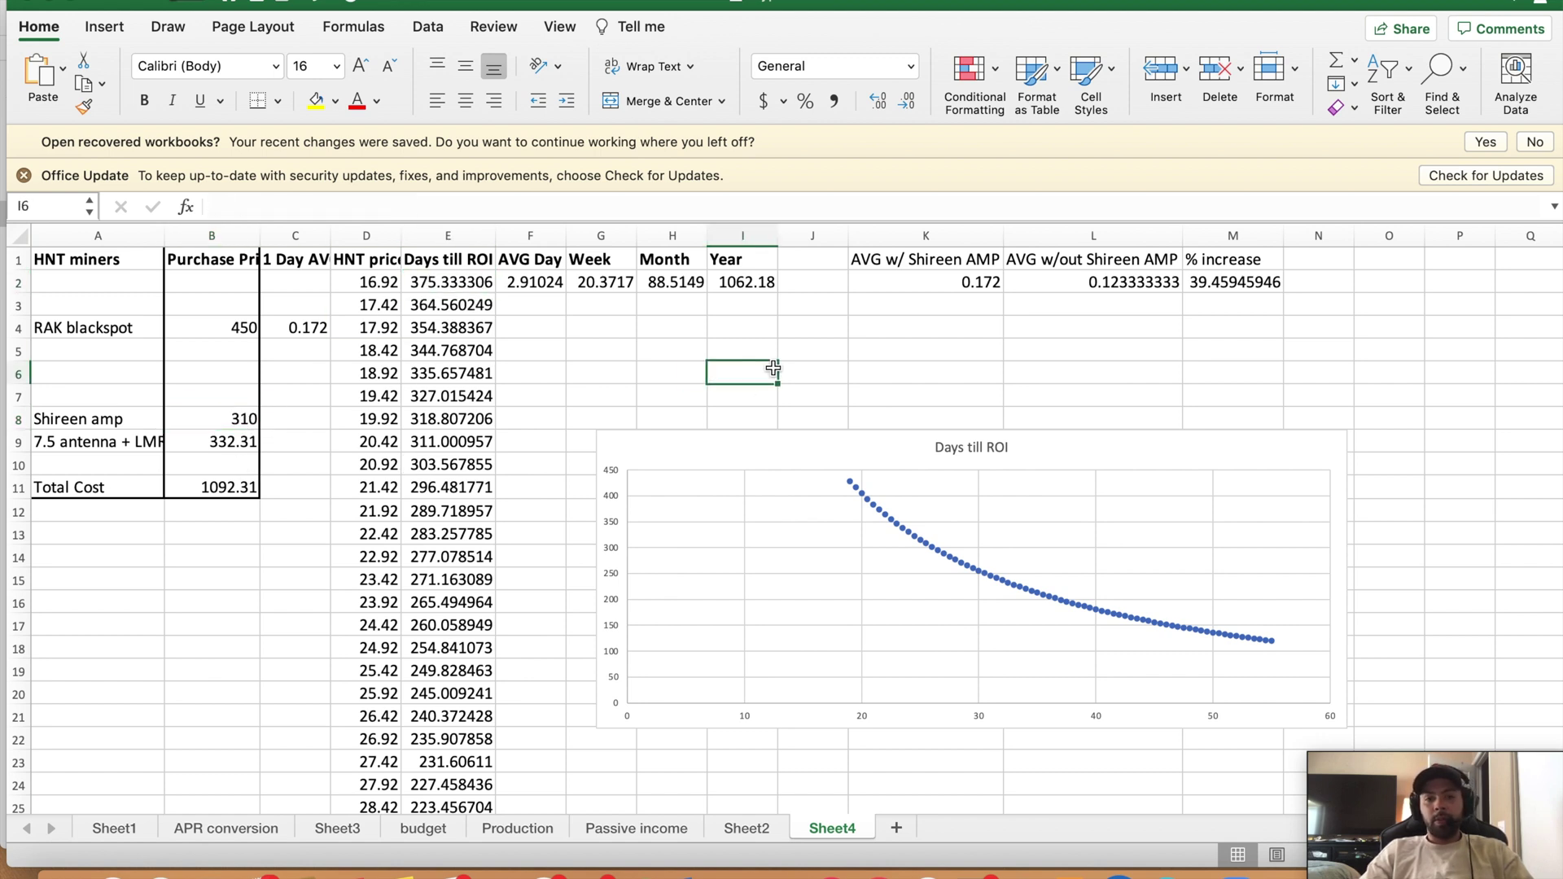